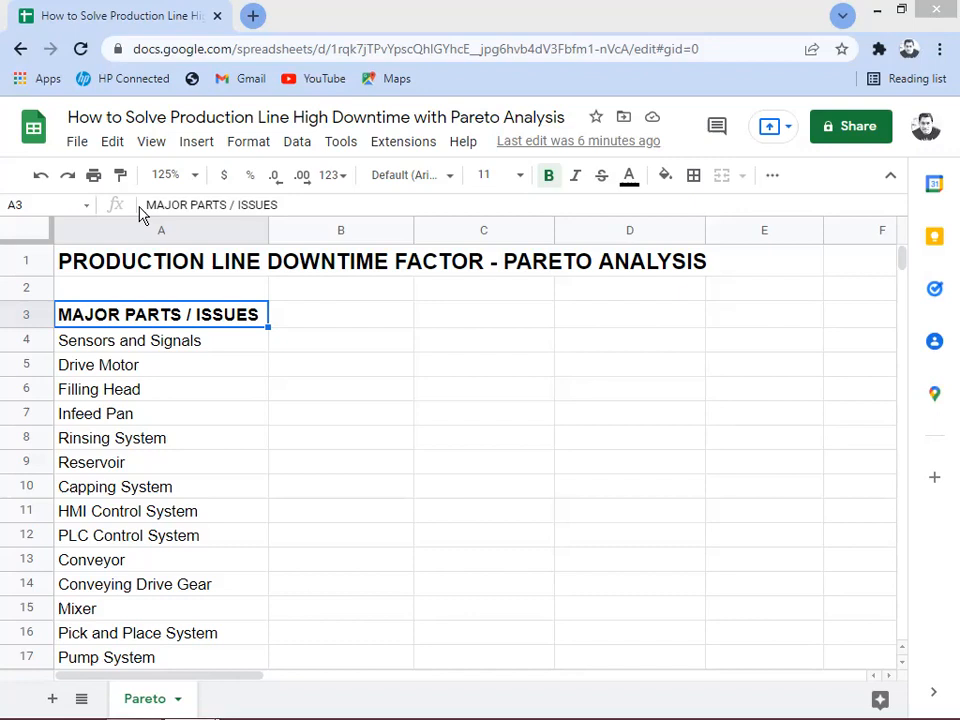
# - Review the list of major parts and issues in column A, ending on the empty cell B3 beside its heading
pyautogui.click(135, 370)
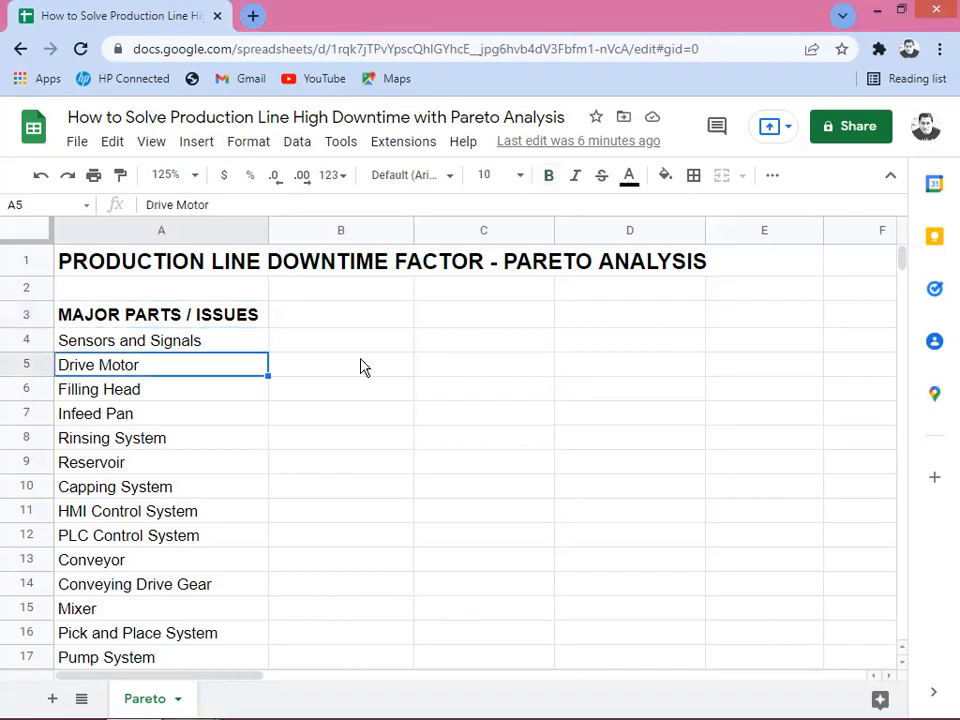
pyautogui.press('Down')
pyautogui.press('Down')
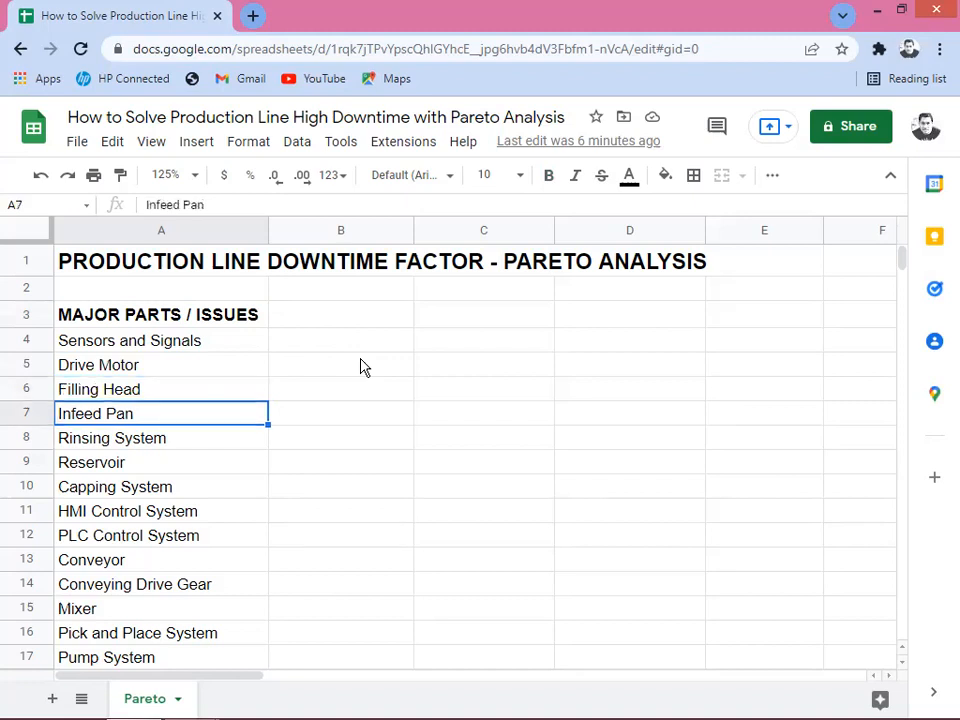
pyautogui.press('Down')
pyautogui.press('Down')
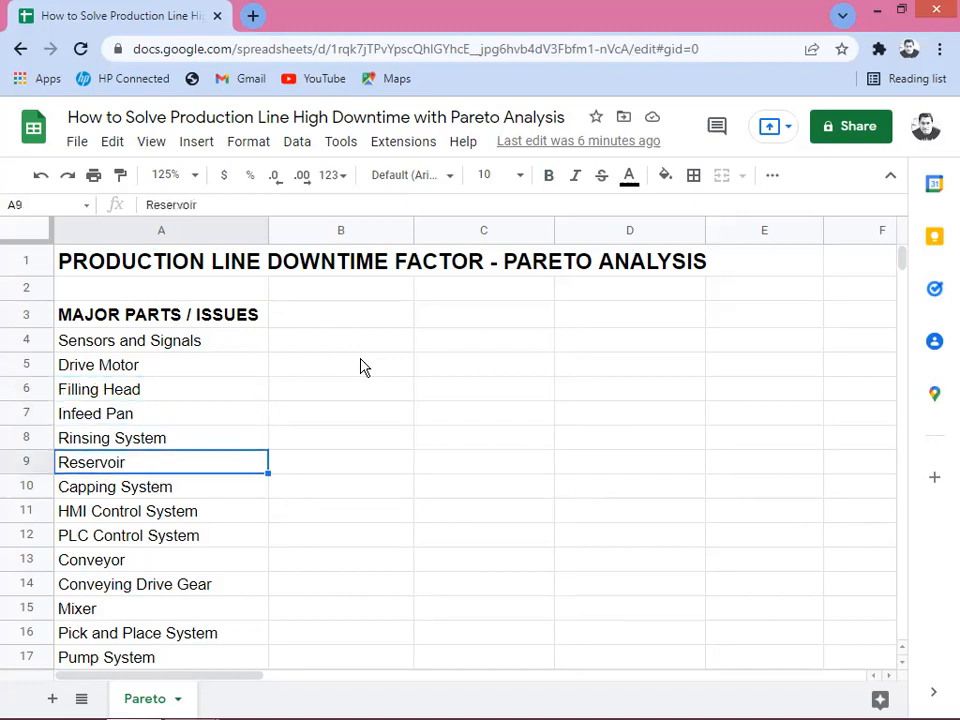
pyautogui.press('Down')
pyautogui.press('Down')
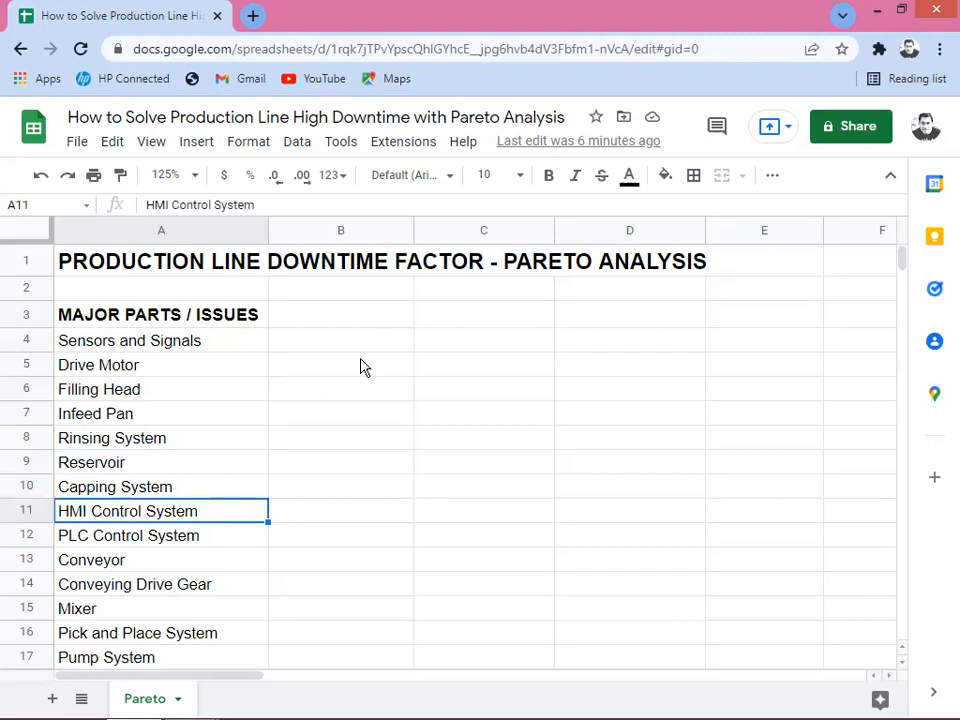
pyautogui.press('Down')
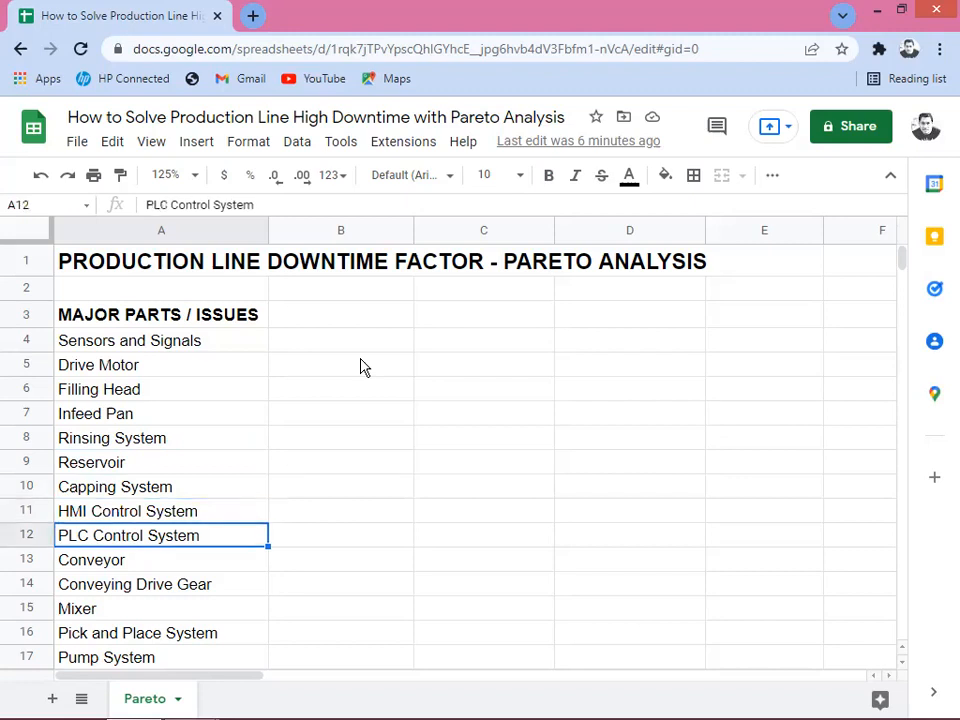
pyautogui.press('Down')
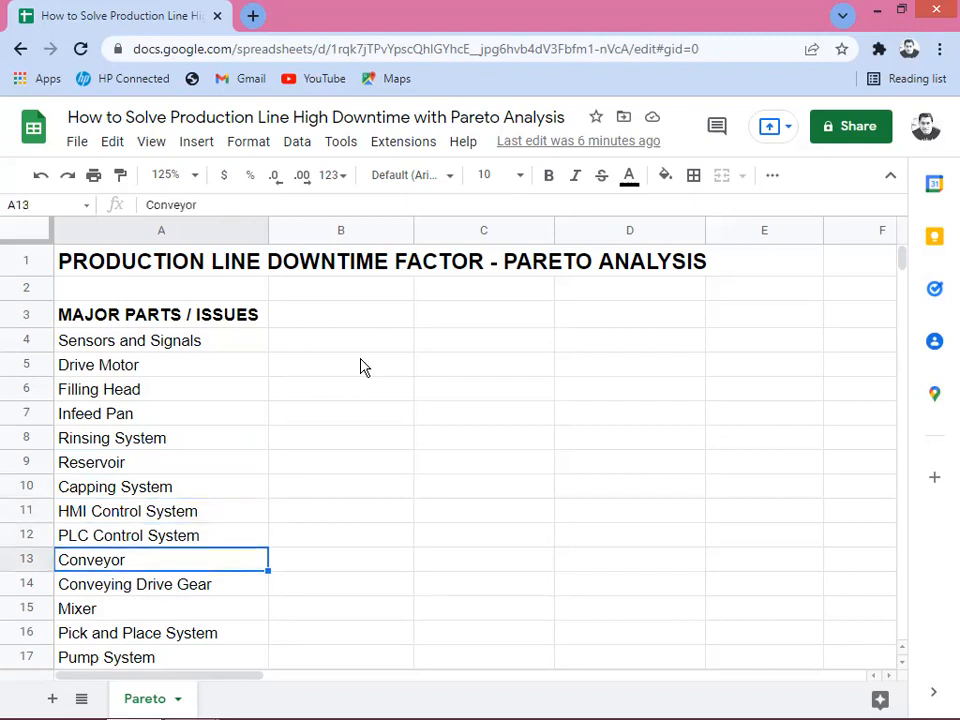
pyautogui.press('Down')
pyautogui.press('Down')
pyautogui.press('Down')
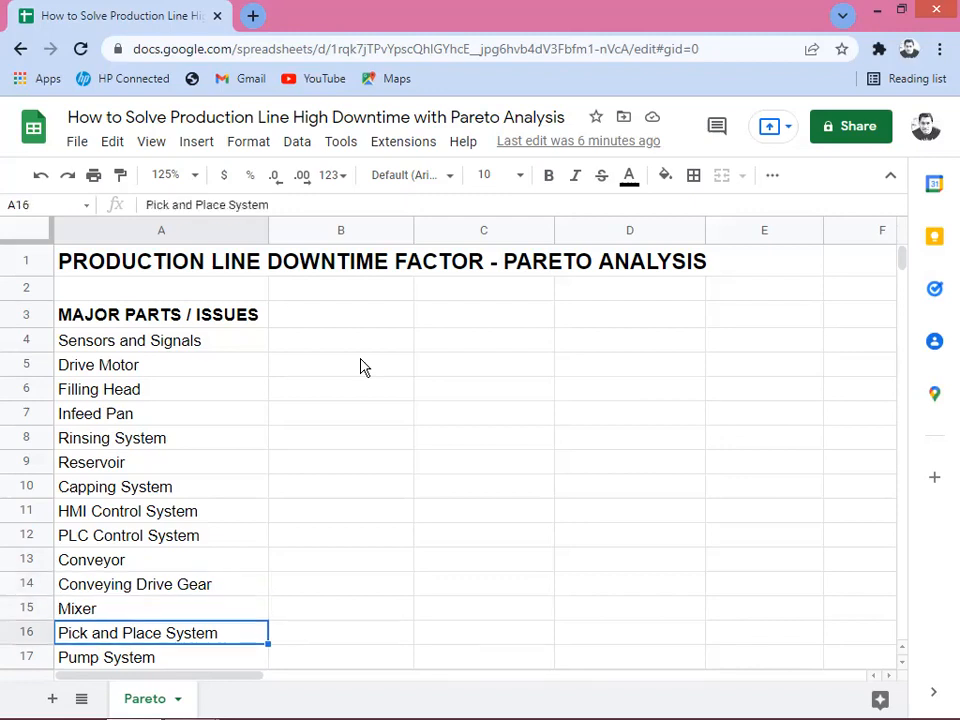
pyautogui.press('Down')
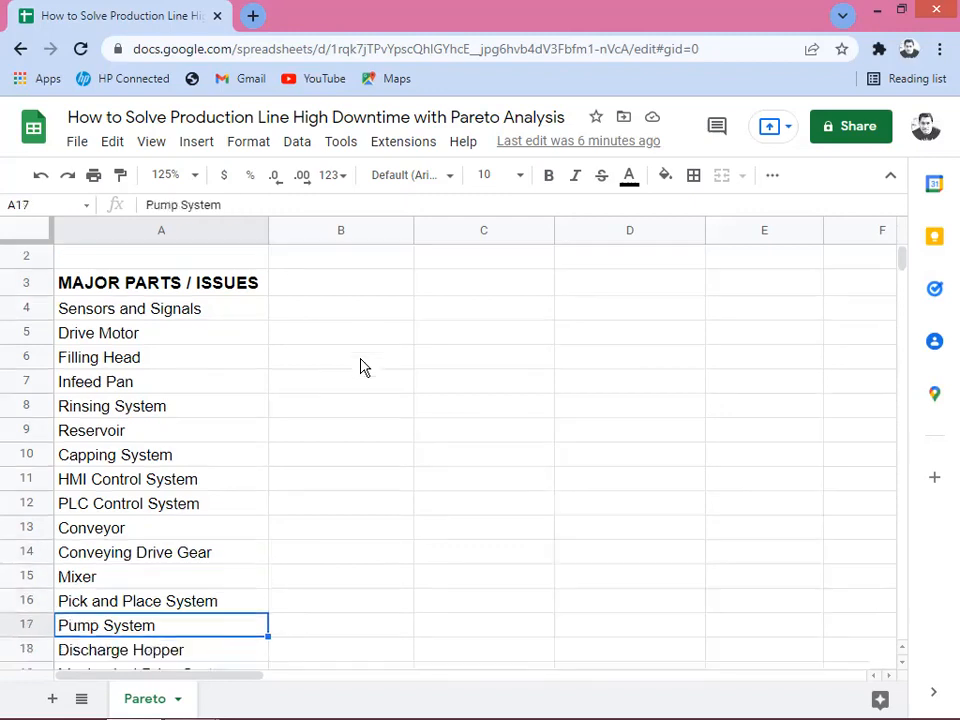
pyautogui.press('Down')
pyautogui.press('Down')
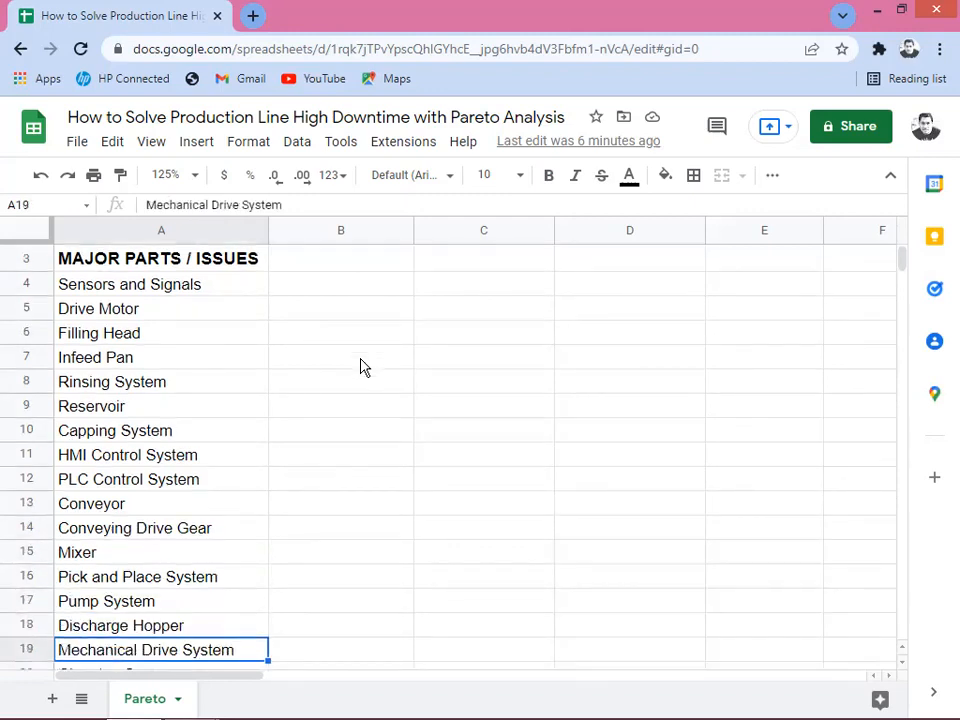
pyautogui.press('Down')
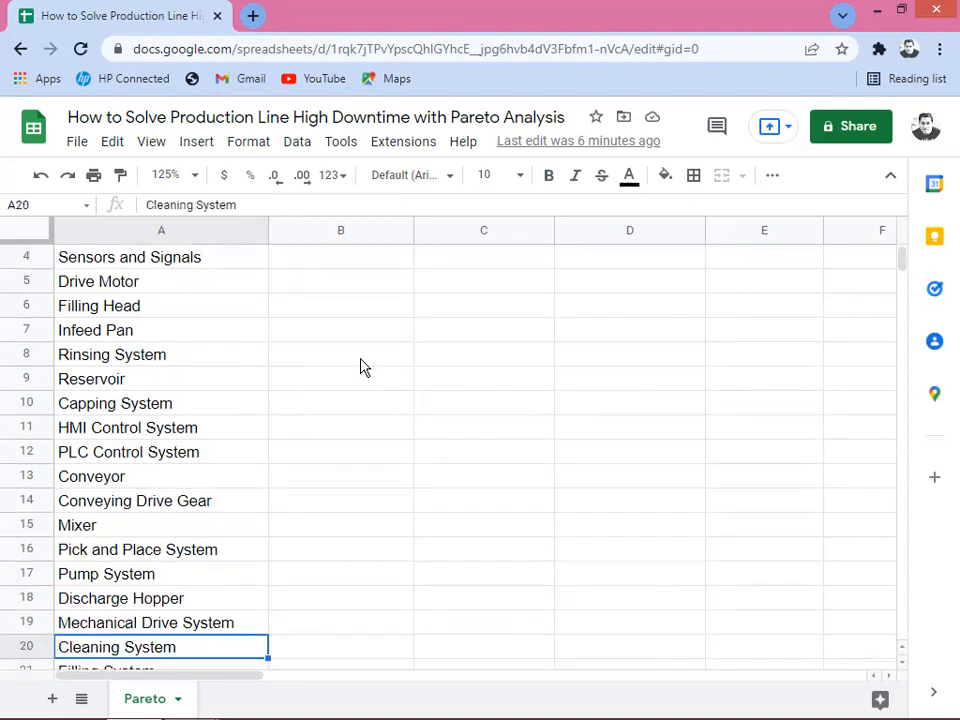
pyautogui.press('Down')
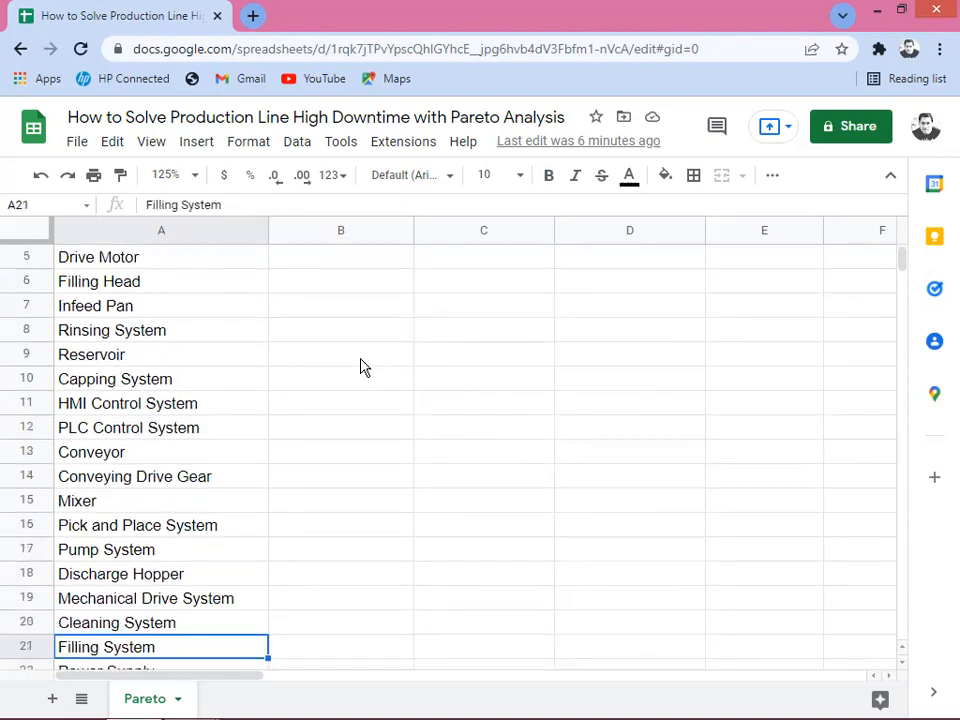
pyautogui.press('Down')
pyautogui.press('Down')
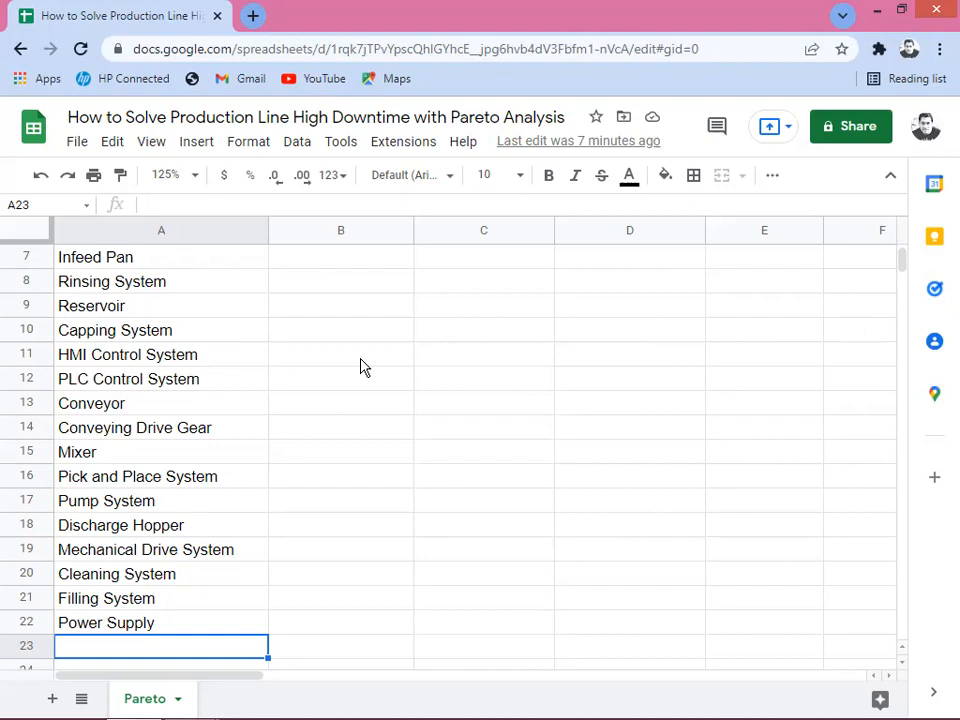
pyautogui.press('Up')
pyautogui.press('Up')
pyautogui.press('Up')
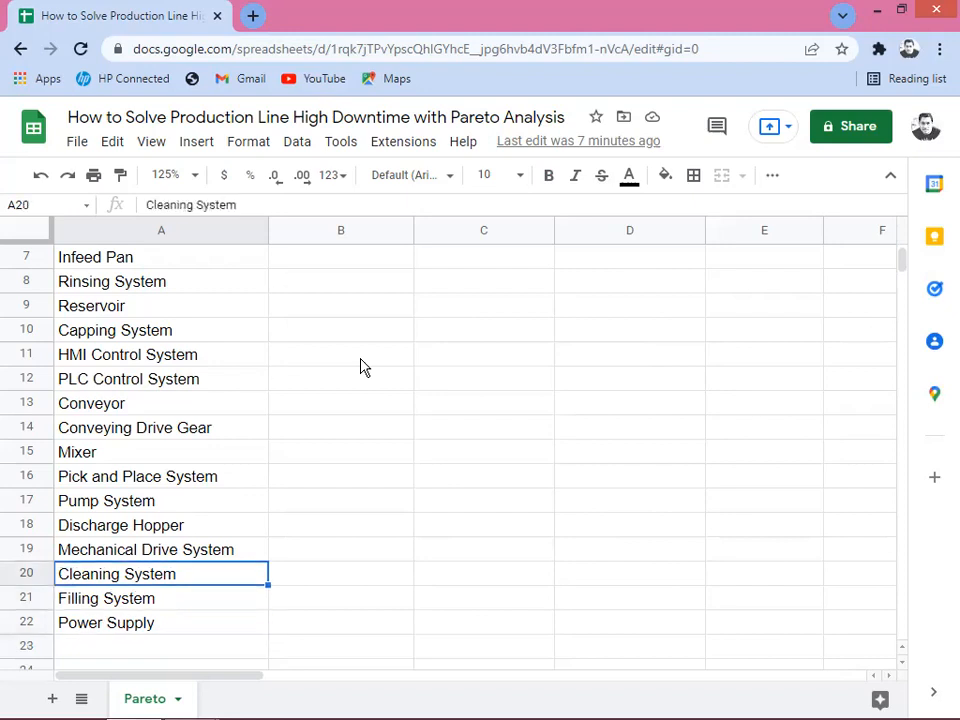
pyautogui.press('Up')
pyautogui.press('Up')
pyautogui.press('Up')
pyautogui.press('Up')
pyautogui.press('Down')
pyautogui.press('Down')
pyautogui.press('Down')
pyautogui.press('Up')
pyautogui.press('Up')
pyautogui.press('Up')
pyautogui.press('Up')
pyautogui.press('Up')
pyautogui.press('Up')
pyautogui.press('Up')
pyautogui.press('Up')
pyautogui.press('Up')
pyautogui.press('Up')
pyautogui.press('Up')
pyautogui.press('Up')
pyautogui.press('Up')
pyautogui.press('Up')
pyautogui.press('Up')
pyautogui.press('Up')
pyautogui.press('Up')
pyautogui.press('Up')
pyautogui.press('Down')
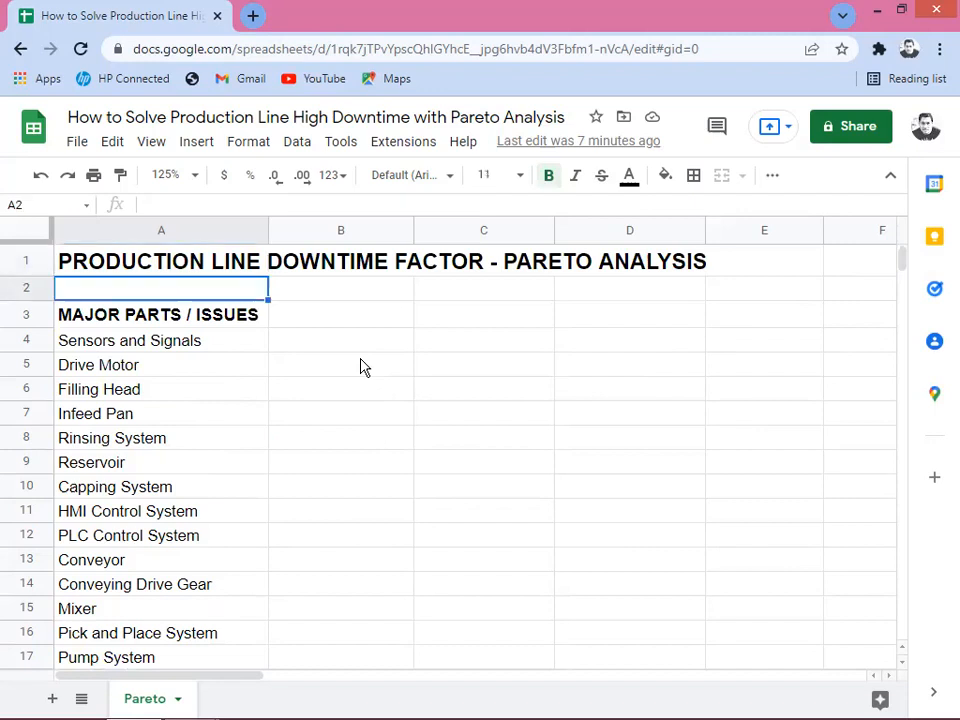
pyautogui.press('Down')
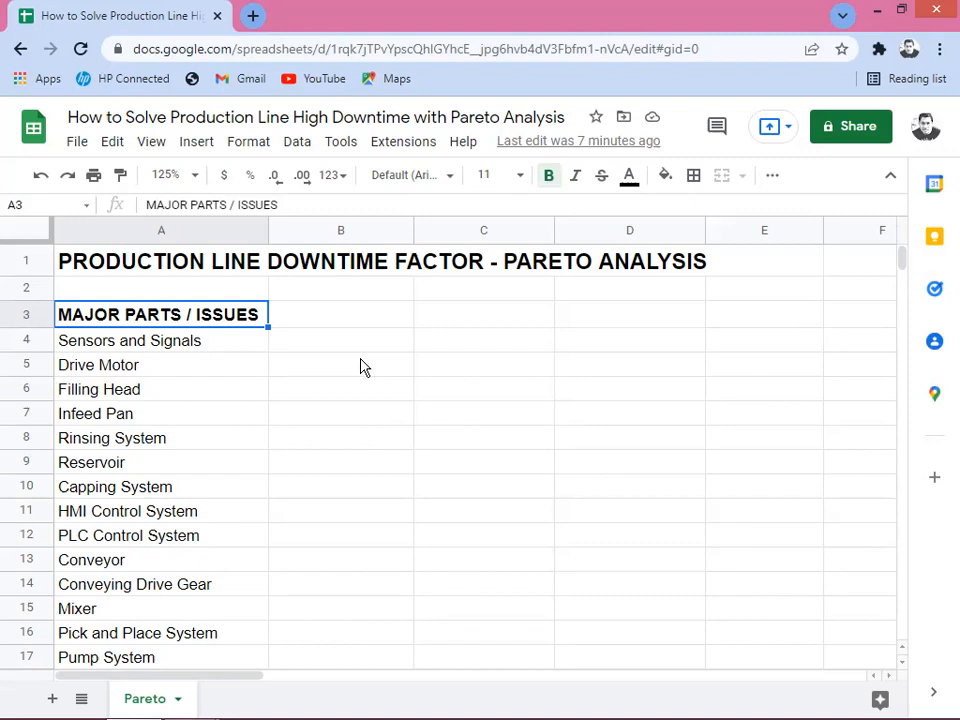
pyautogui.press('Right')
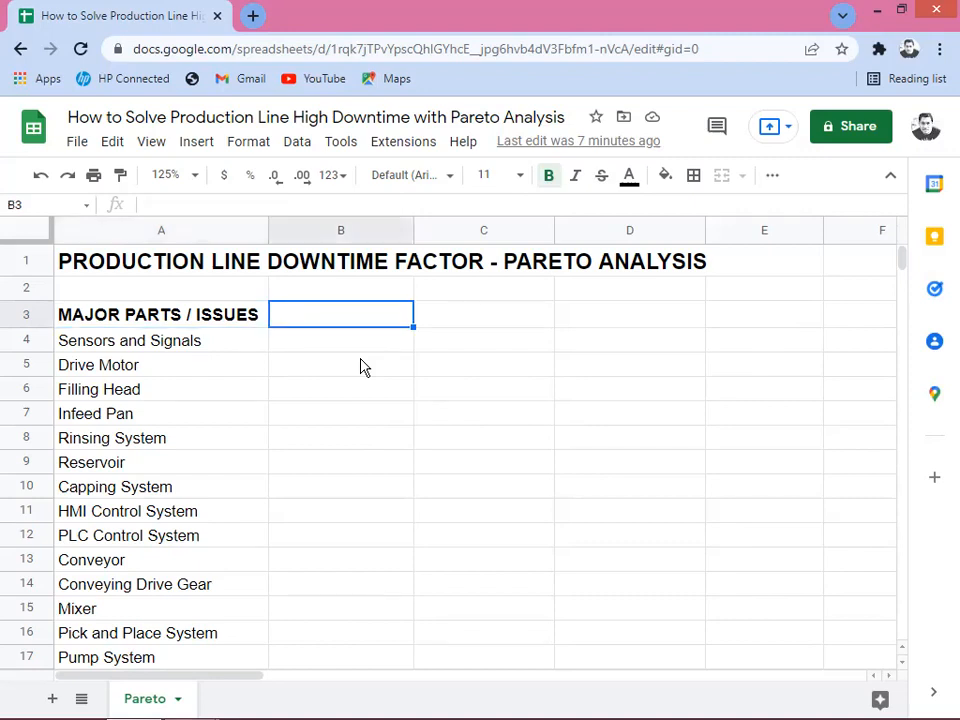
pyautogui.write('freq')
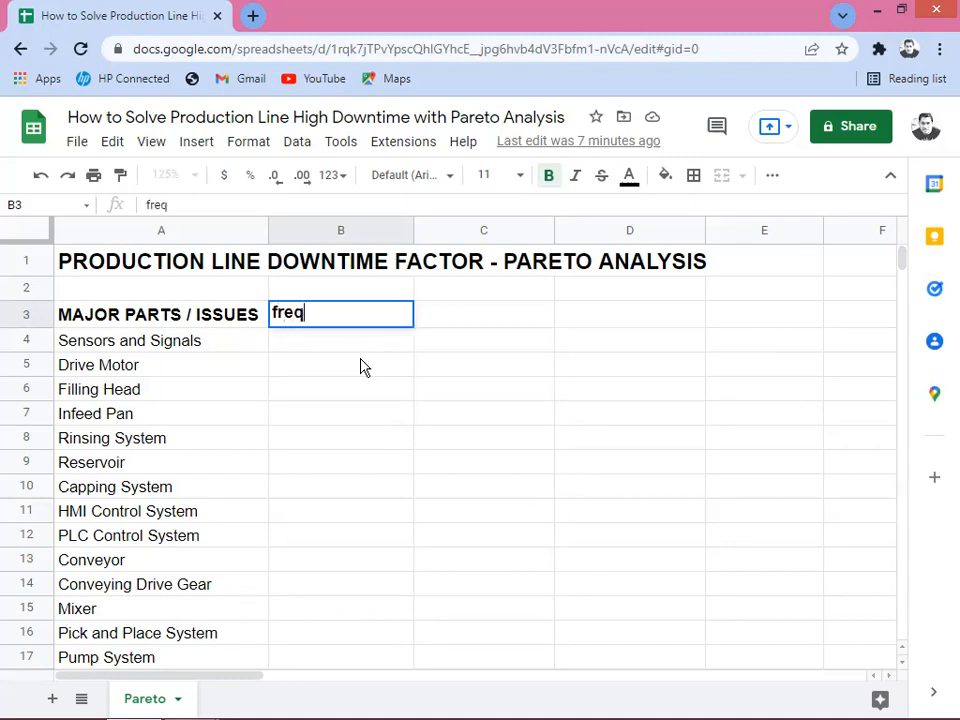
pyautogui.write('uency')
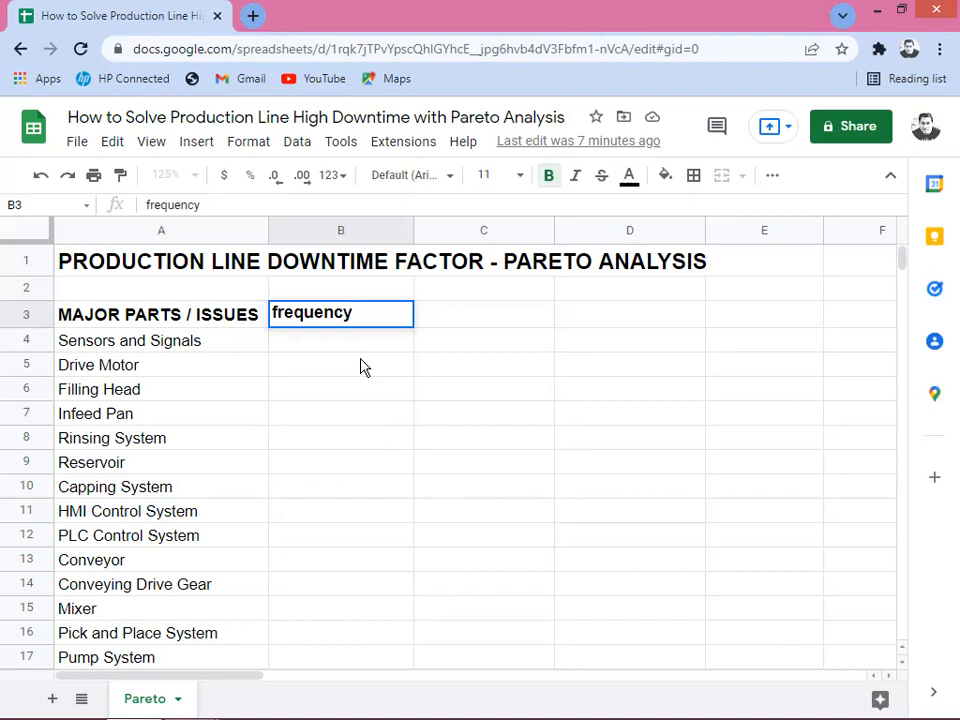
pyautogui.press('BackSpace')
pyautogui.press('BackSpace')
pyautogui.press('BackSpace')
pyautogui.press('BackSpace')
pyautogui.press('BackSpace')
pyautogui.press('BackSpace')
pyautogui.press('BackSpace')
pyautogui.press('BackSpace')
pyautogui.press('BackSpace')
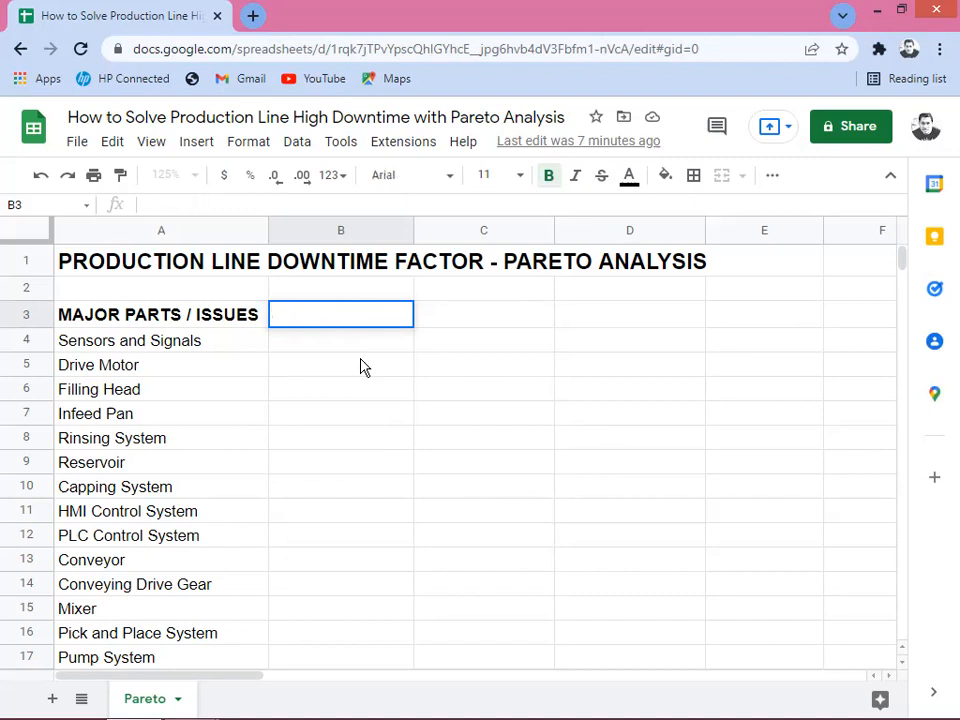
# - Enter the column heading FREQUENCY in capital letters in cell B3
pyautogui.write('FREQ')
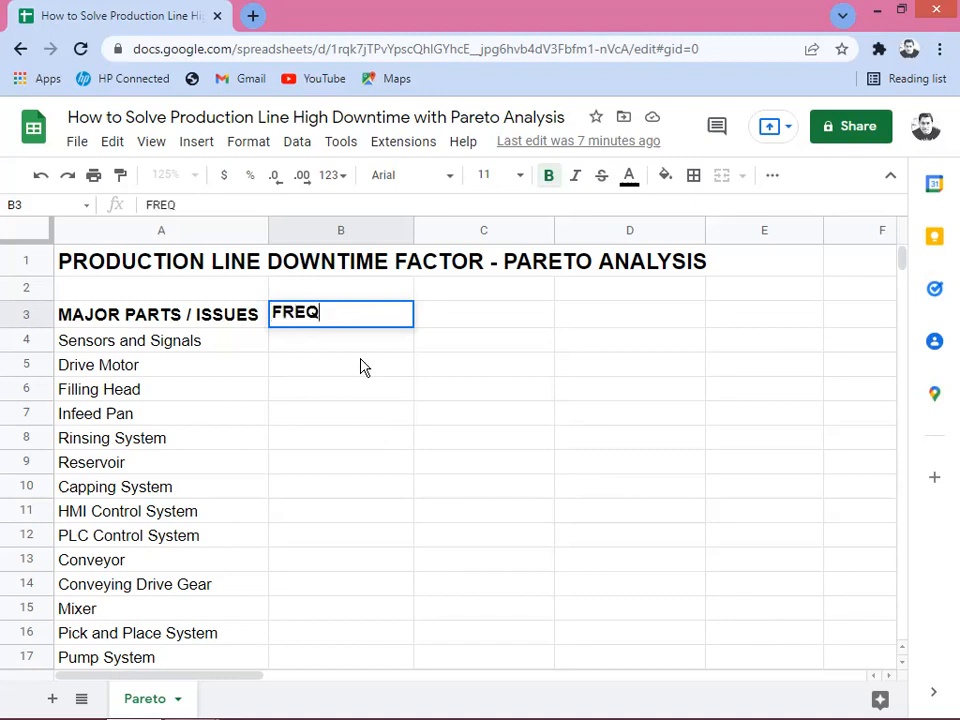
pyautogui.write('UENCY')
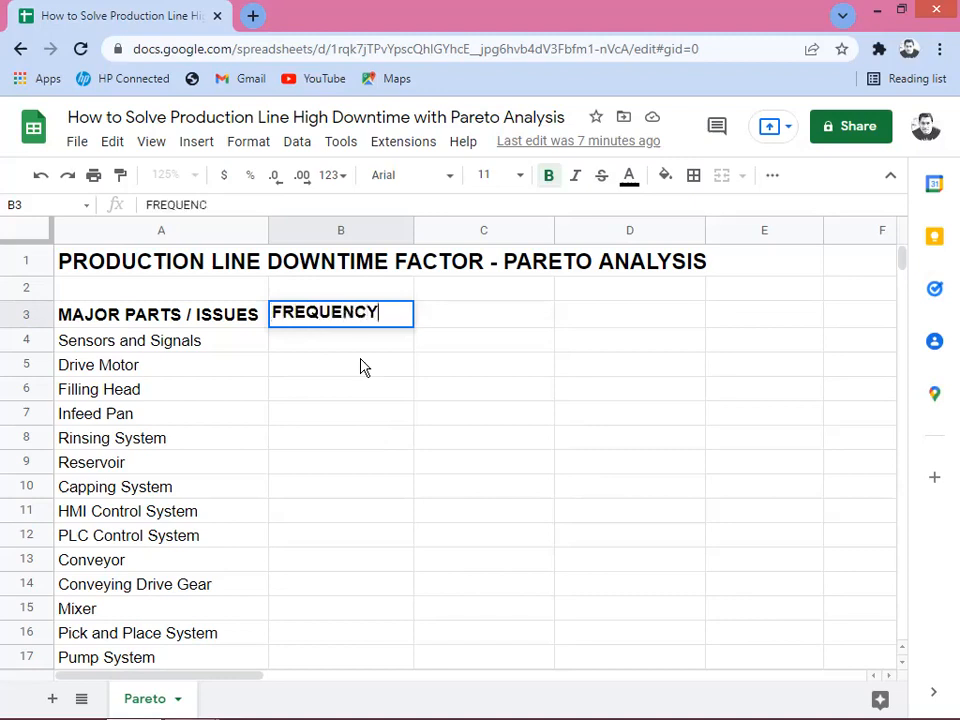
pyautogui.press('Return')
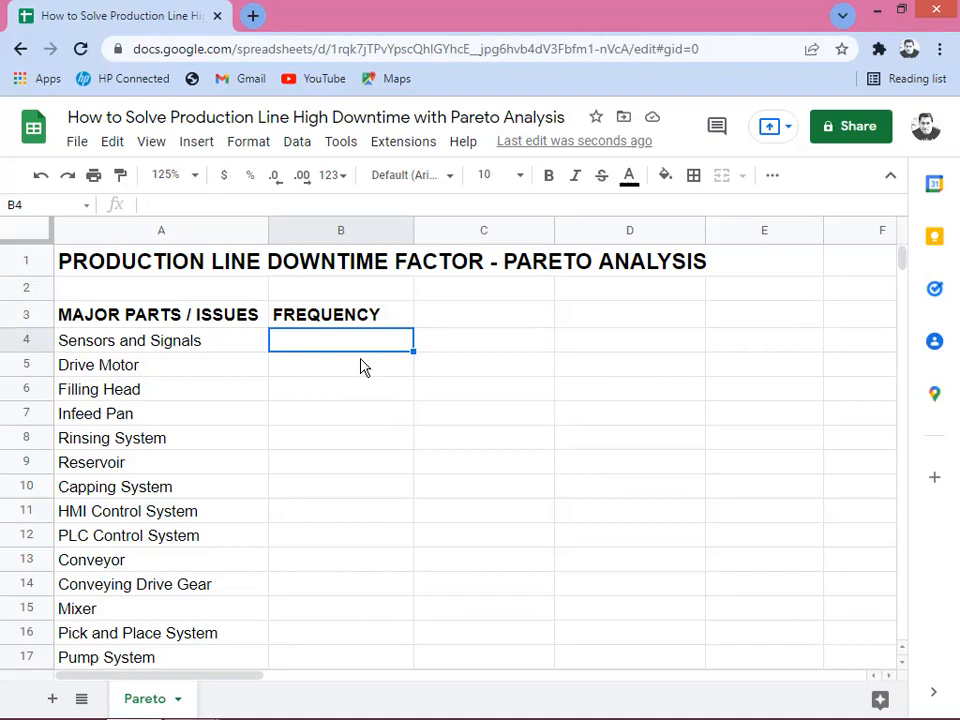
# - Enter the formula =RANDBETWEEN(5,20) in B4 and fill it down the frequency column to B22
pyautogui.write('=')
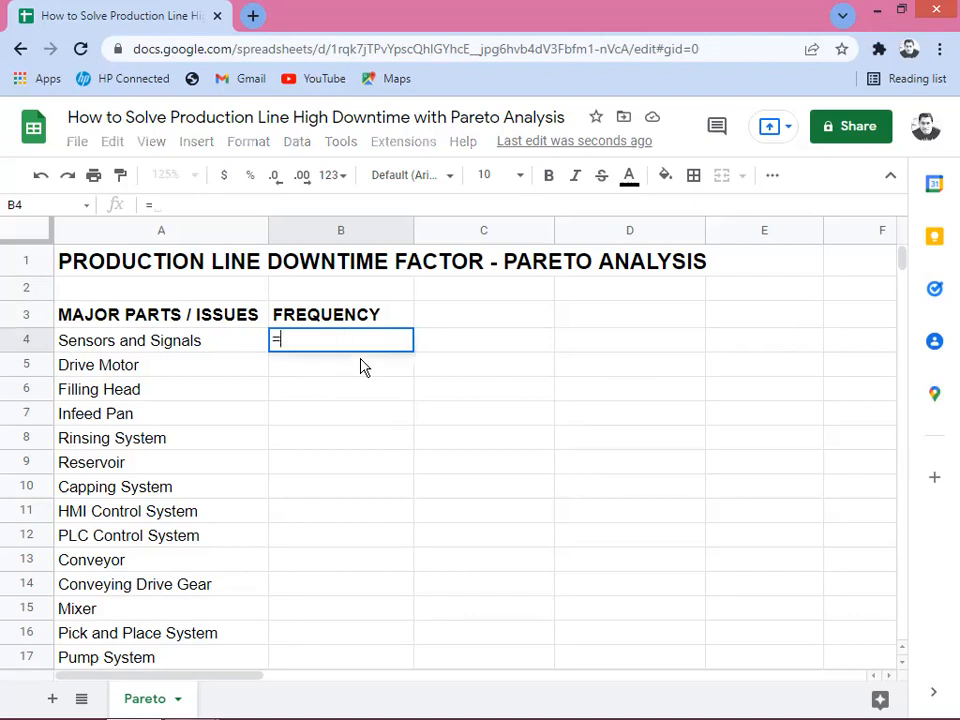
pyautogui.write('RAND')
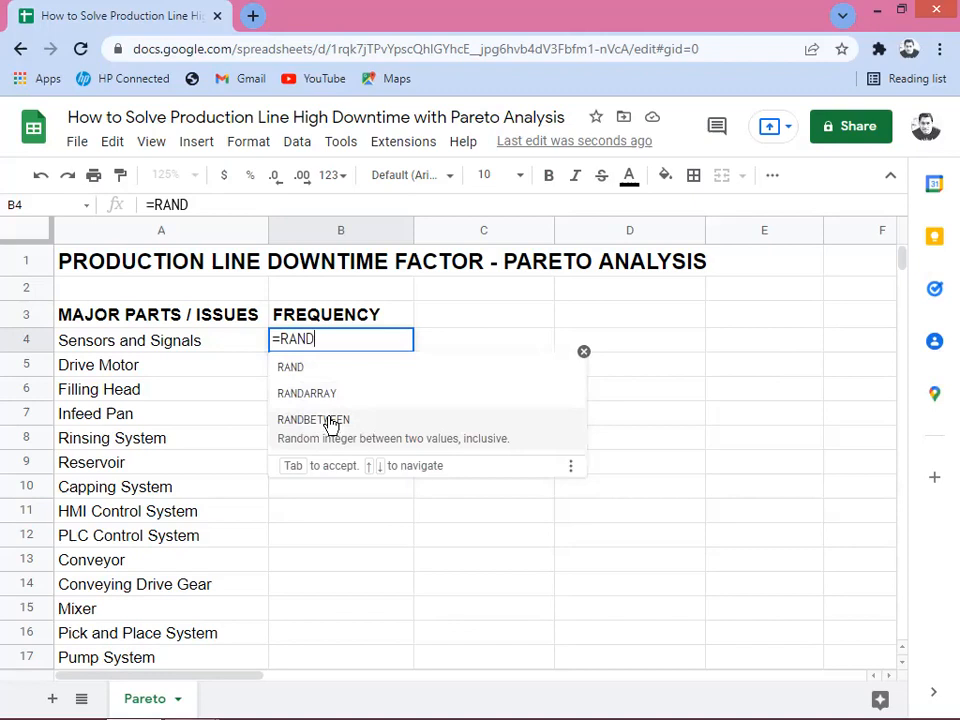
pyautogui.click(313, 420)
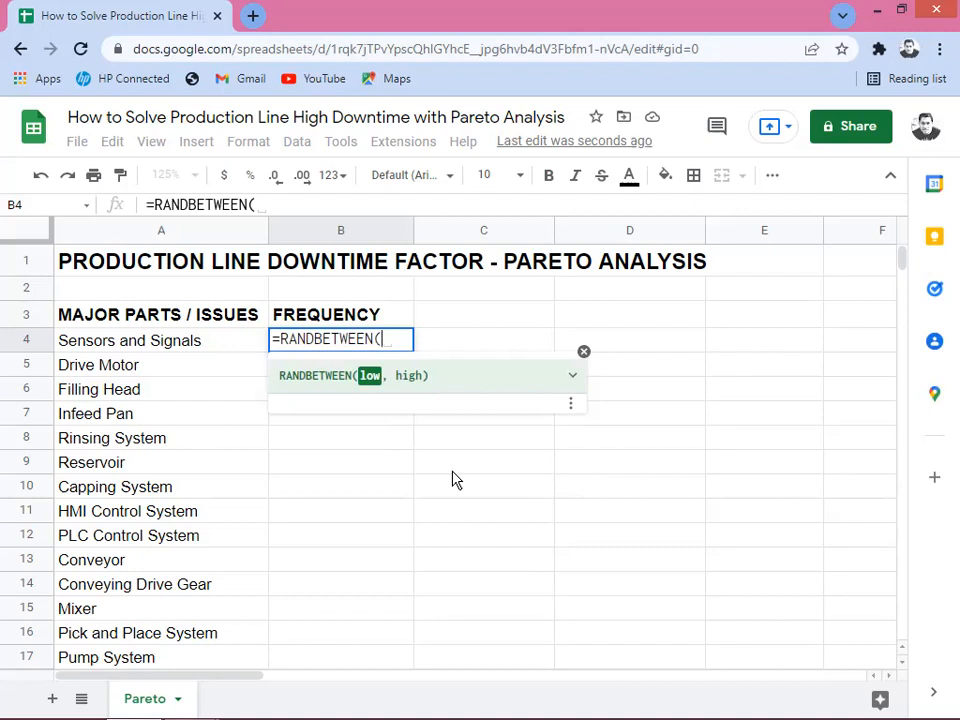
pyautogui.write('5')
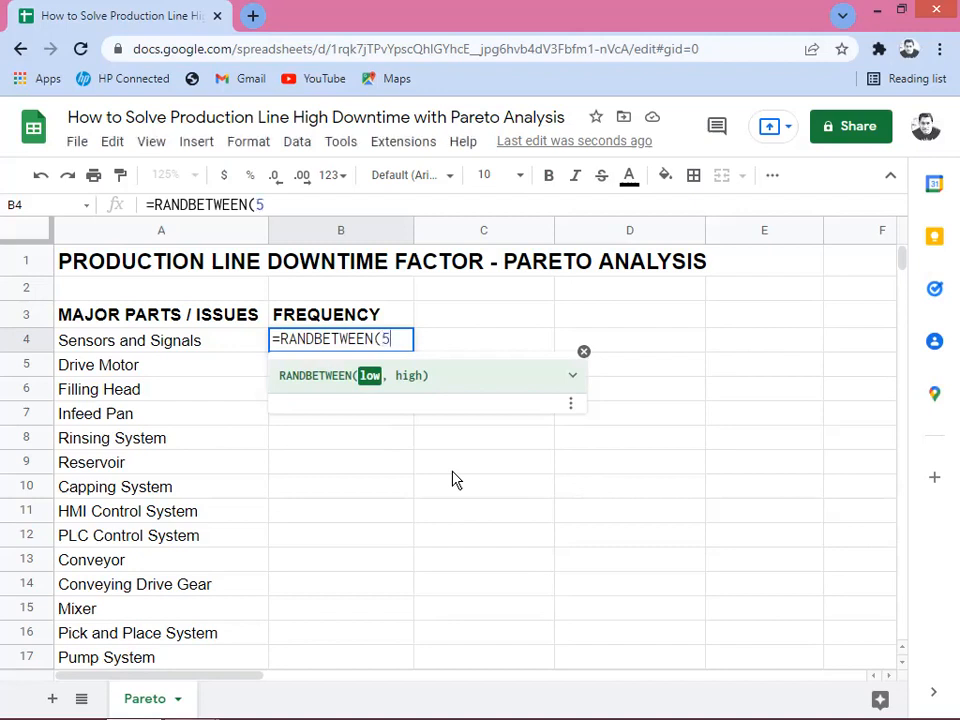
pyautogui.write(',')
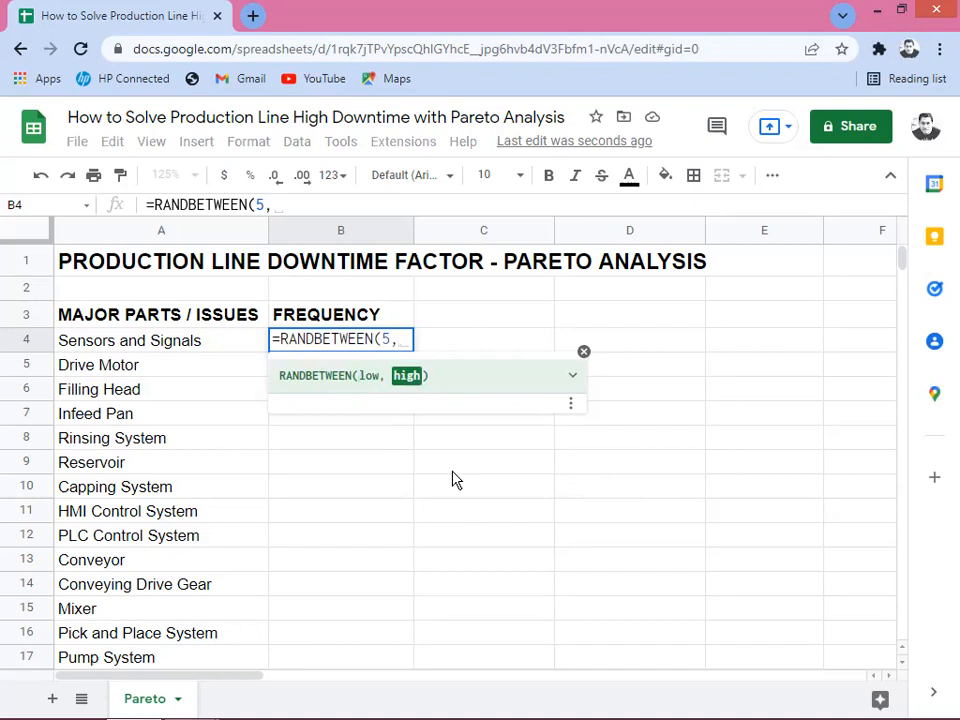
pyautogui.write('20')
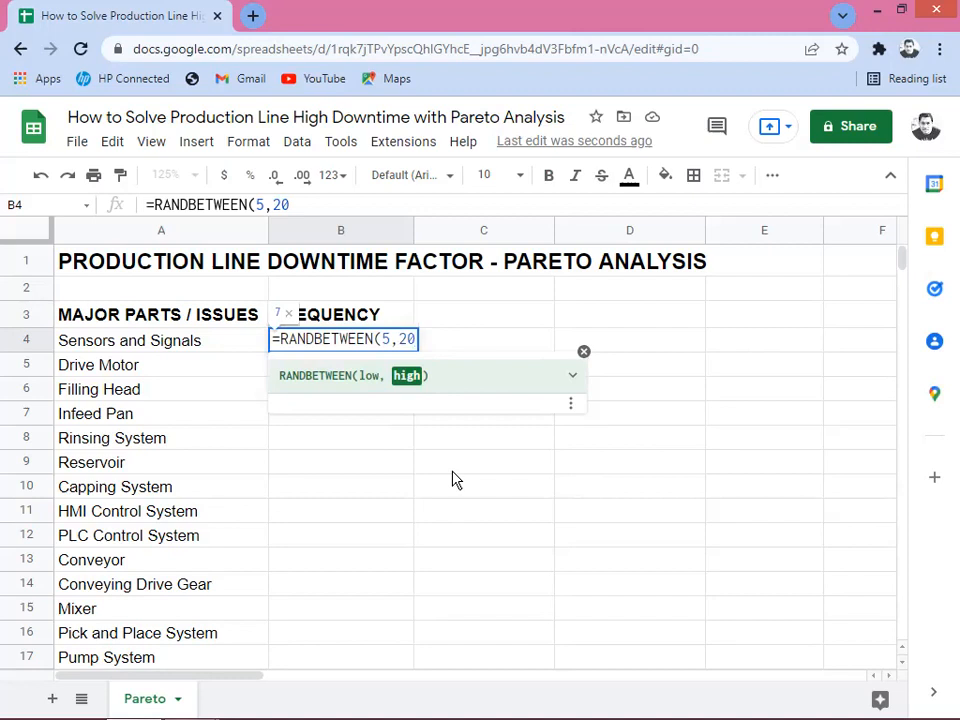
pyautogui.write(')')
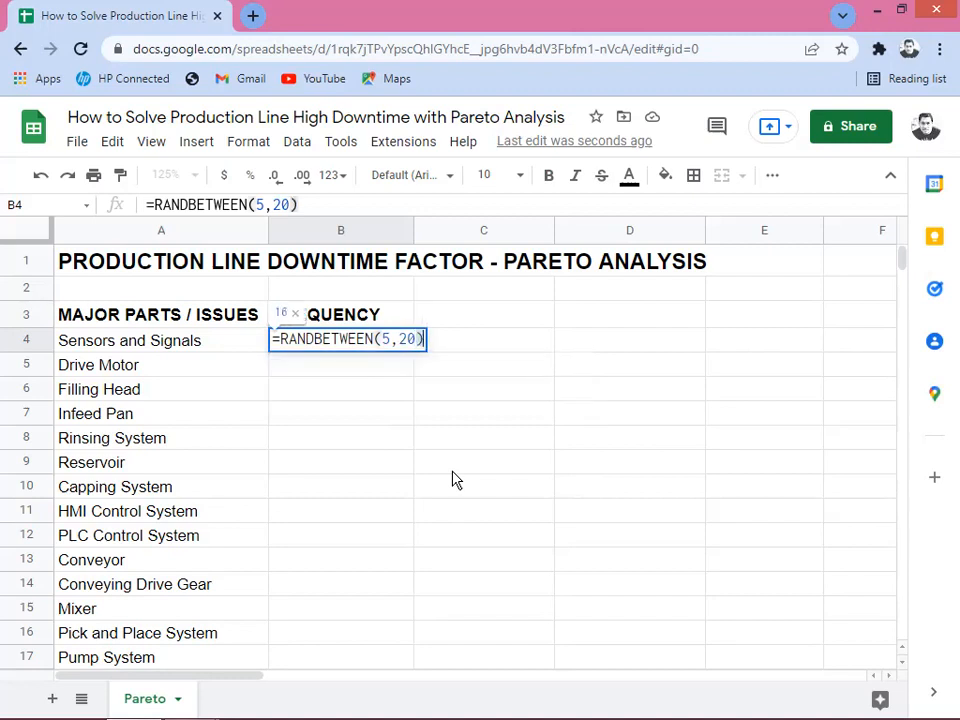
pyautogui.press('Return')
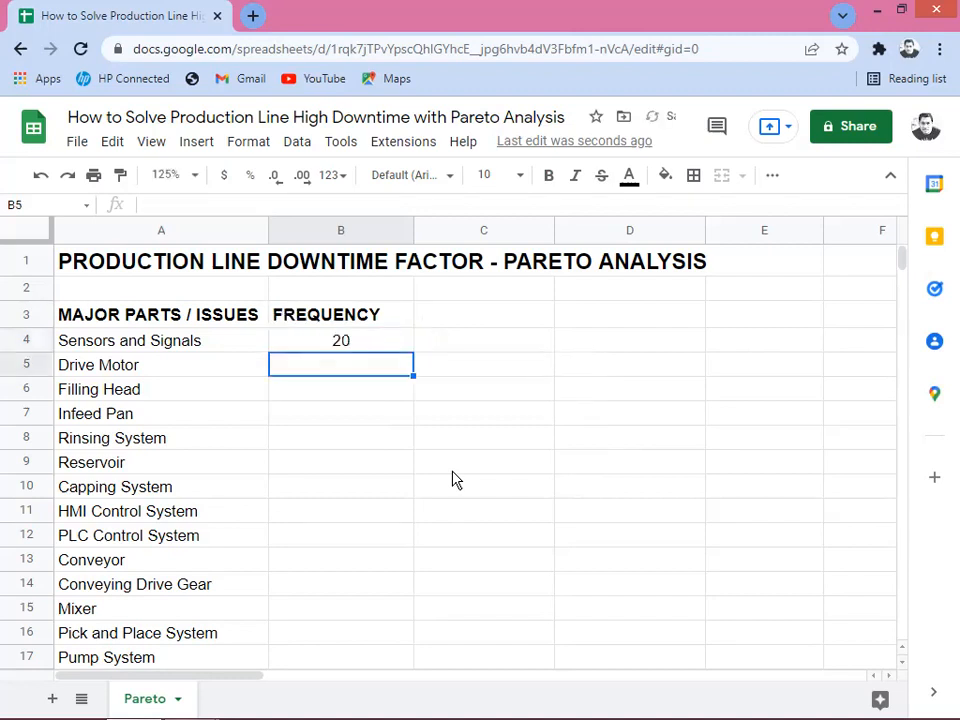
pyautogui.click(360, 348)
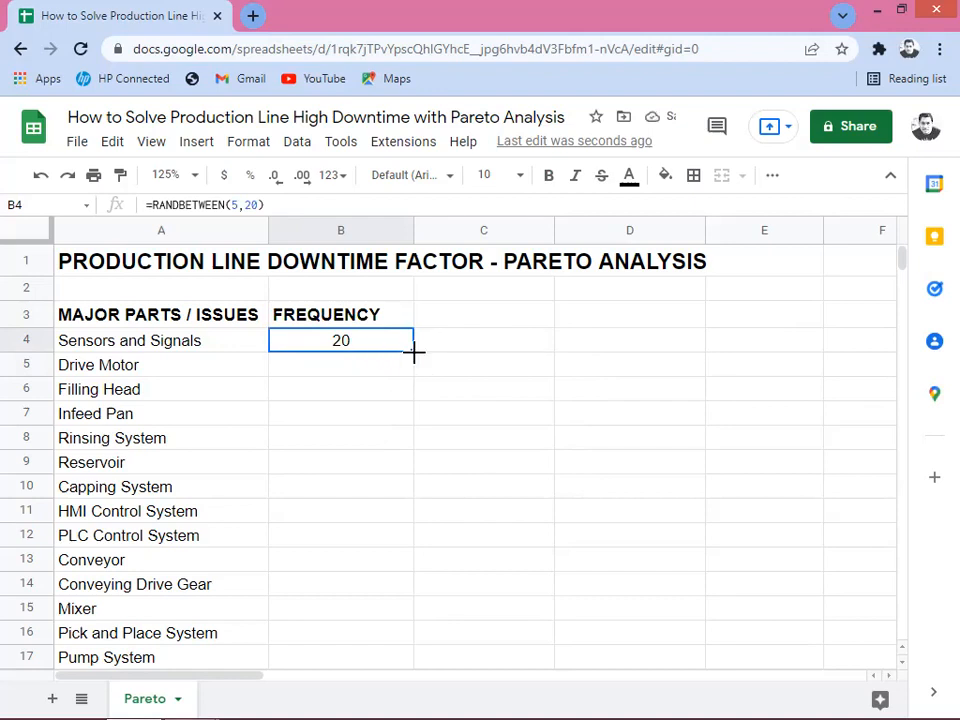
pyautogui.doubleClick(414, 352)
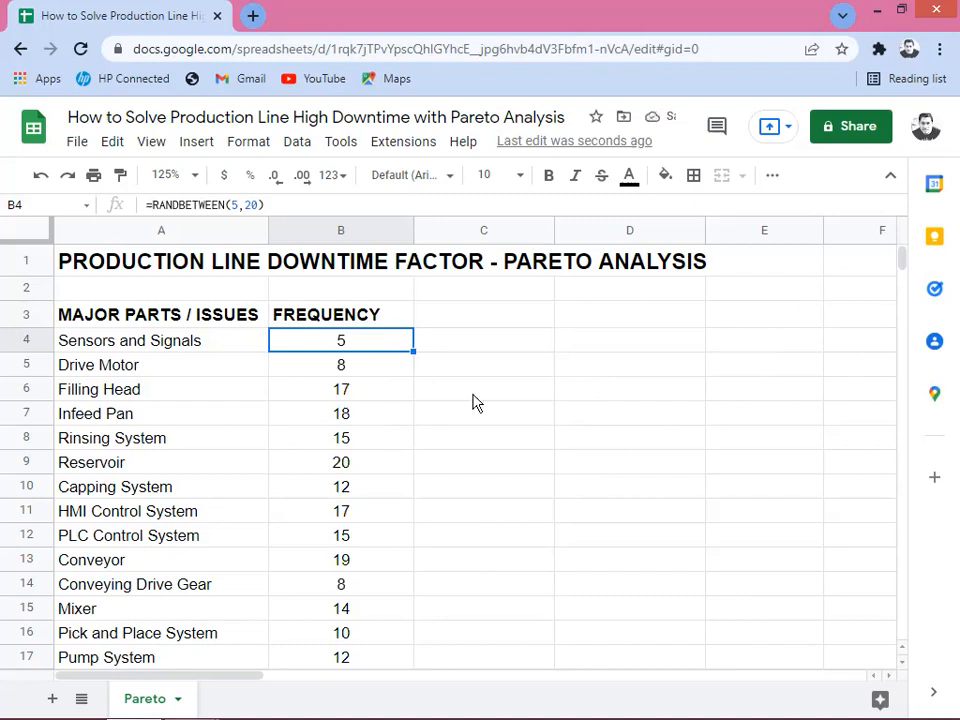
# - Check the filled frequency values down column B to the last listed part, Power Supply
pyautogui.click(338, 440)
pyautogui.press('Down')
pyautogui.press('Down')
pyautogui.press('Down')
pyautogui.press('Down')
pyautogui.press('Down')
pyautogui.press('Down')
pyautogui.press('Down')
pyautogui.press('Down')
pyautogui.press('Down')
pyautogui.press('Down')
pyautogui.press('Down')
pyautogui.press('Down')
pyautogui.press('Down')
pyautogui.press('Down')
pyautogui.press('Down')
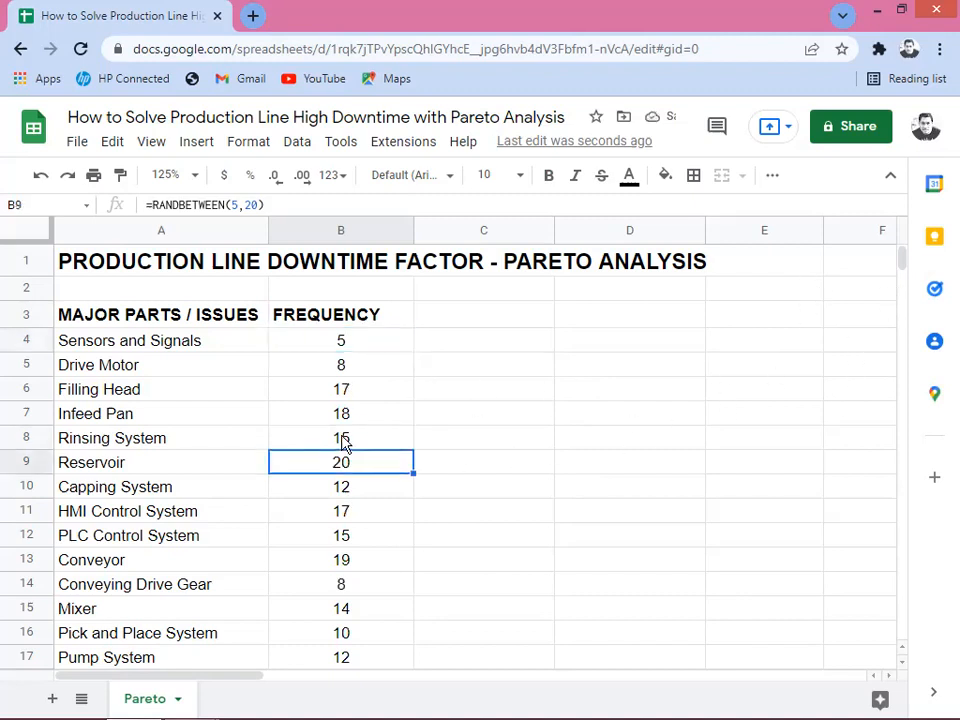
pyautogui.press('Down')
pyautogui.press('Down')
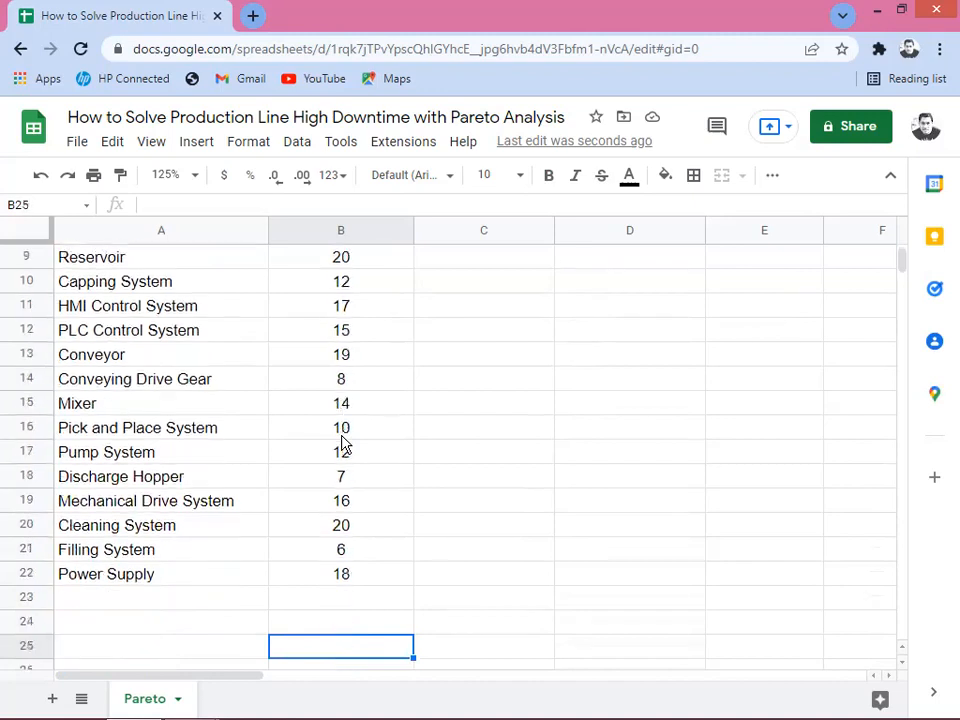
pyautogui.press('Up')
pyautogui.press('Up')
pyautogui.press('Up')
pyautogui.press('Left')
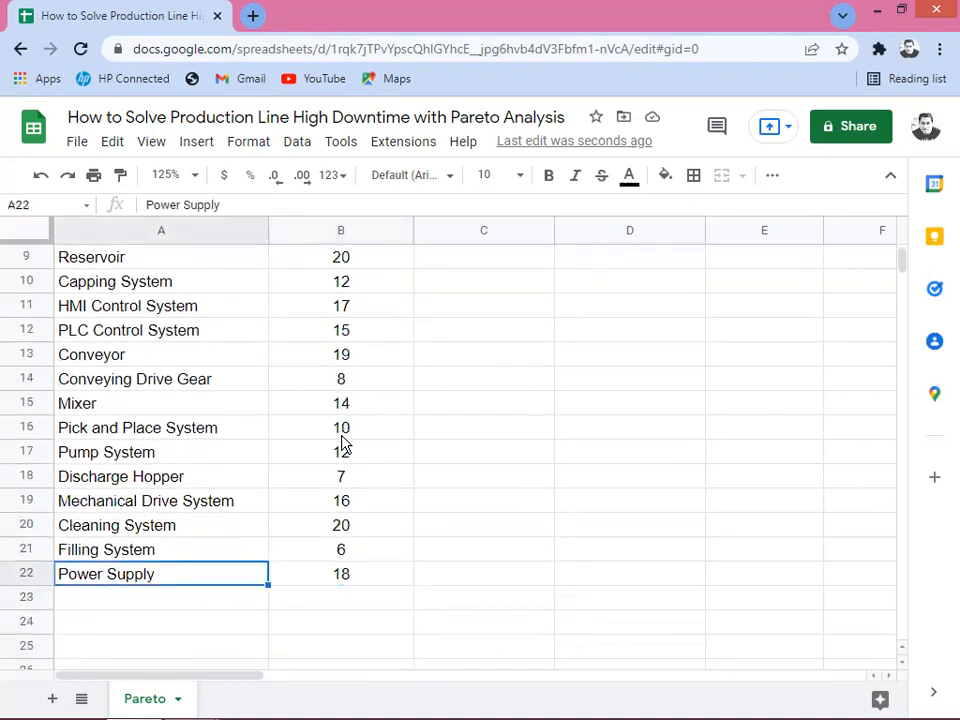
# - Review the frequency cells in the lower part of column B, ending on the empty cell B23 below the list
pyautogui.press('Right')
pyautogui.press('Right')
pyautogui.press('Left')
pyautogui.press('Up')
pyautogui.press('Up')
pyautogui.press('Up')
pyautogui.press('Down')
pyautogui.press('Down')
pyautogui.press('Down')
pyautogui.press('Down')
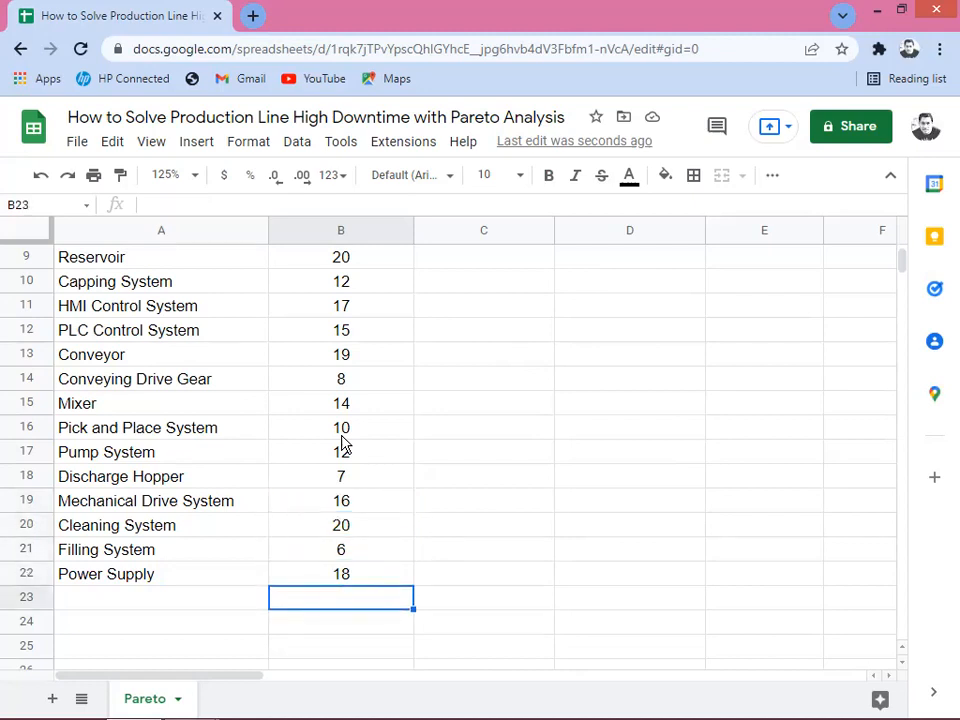
pyautogui.press('Up')
pyautogui.press('Up')
pyautogui.press('Up')
pyautogui.press('Up')
pyautogui.press('Up')
pyautogui.press('Up')
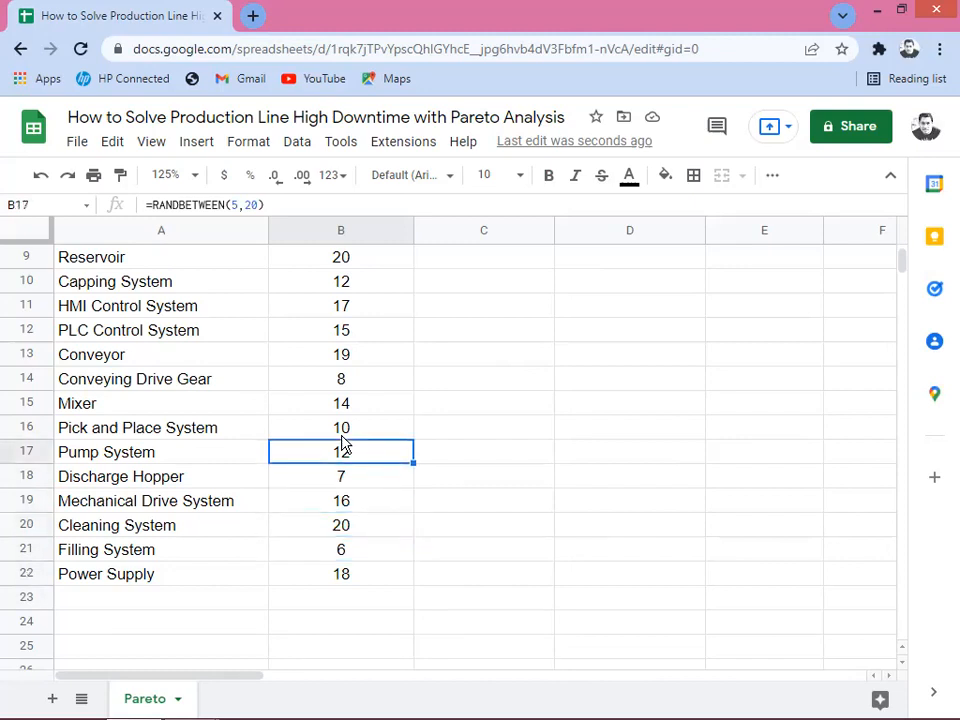
pyautogui.press('Down')
pyautogui.press('Down')
pyautogui.press('Down')
pyautogui.press('Down')
pyautogui.press('Down')
pyautogui.press('Down')
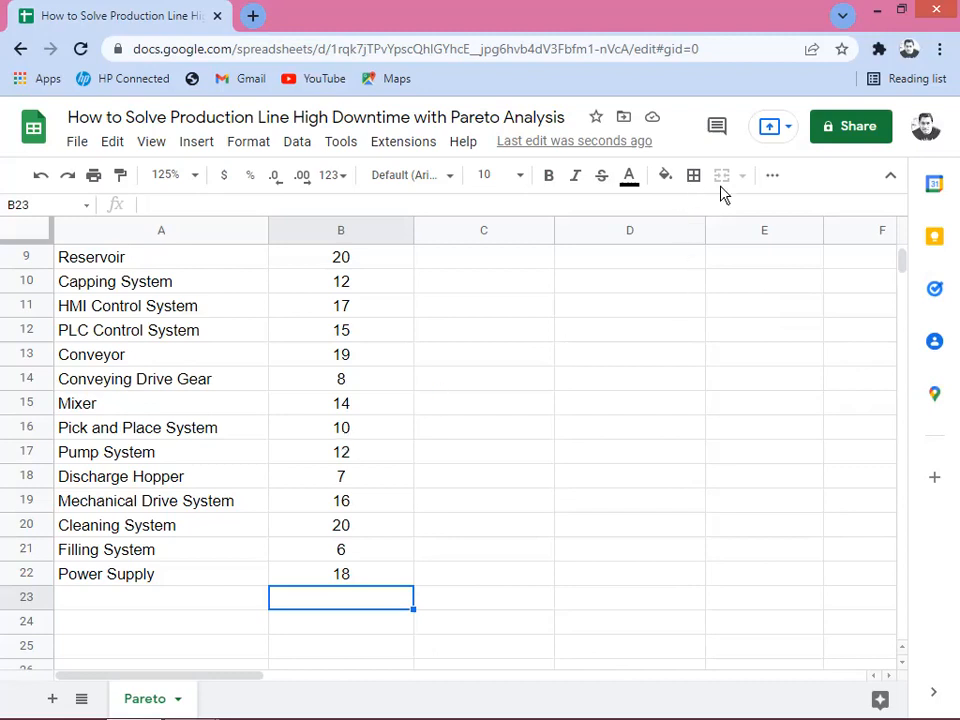
# - Total the random frequencies in B4:B22 with the SUM function, placing =SUM(B4:B22) in B23
pyautogui.click(769, 180)
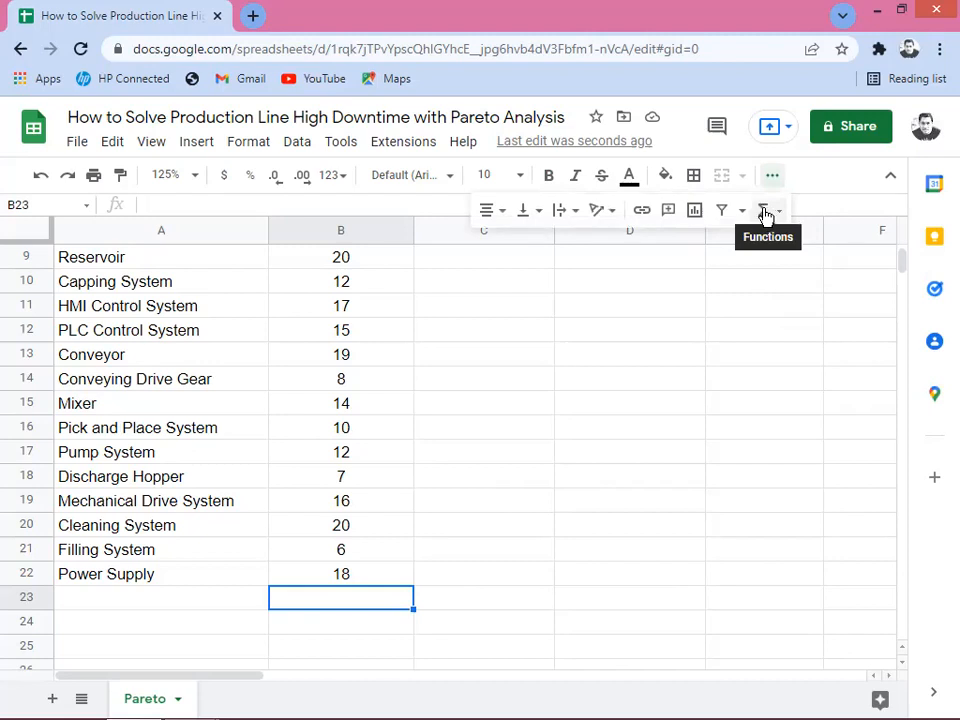
pyautogui.click(766, 212)
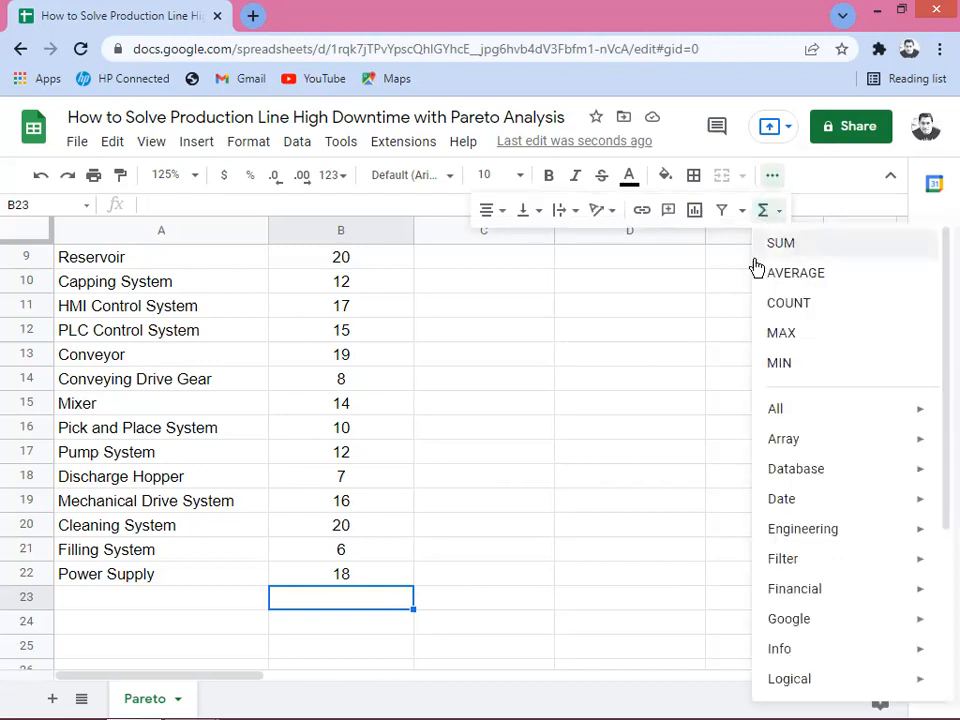
pyautogui.click(386, 357)
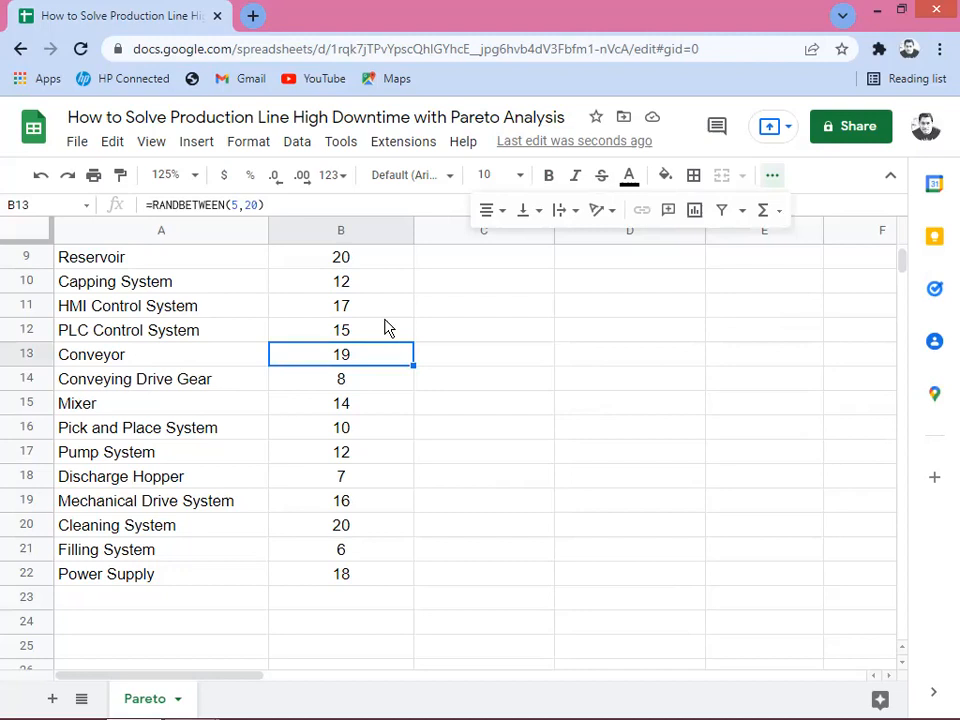
pyautogui.scroll(5, 386, 328)
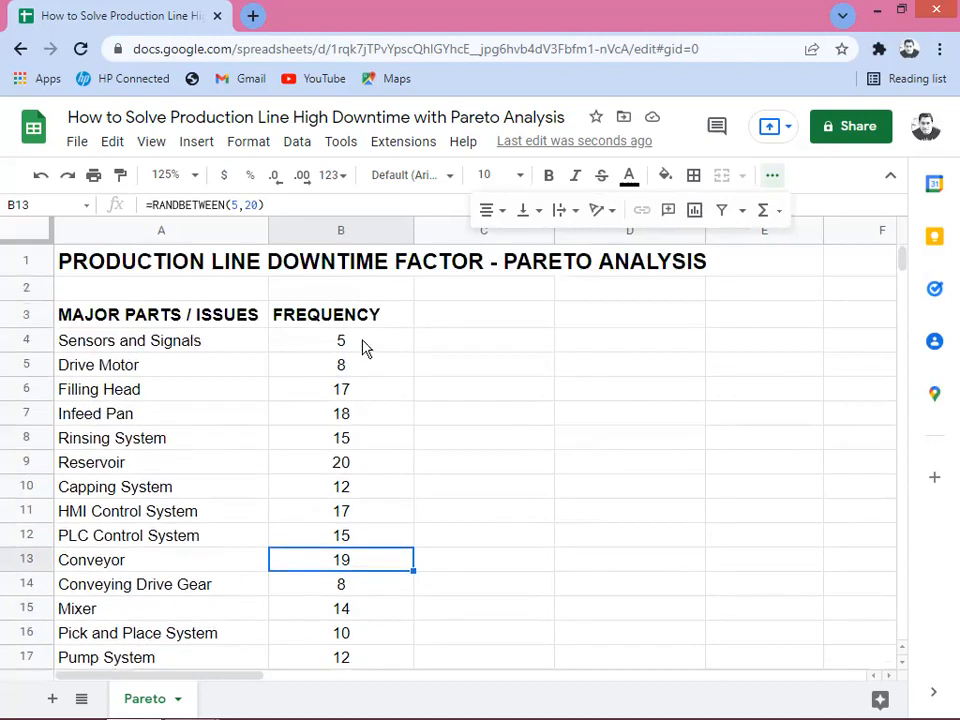
pyautogui.click(364, 347)
pyautogui.hotkey('shift', 'Down')
pyautogui.hotkey('shift', 'Down')
pyautogui.hotkey('shift', 'Down')
pyautogui.hotkey('shift', 'Down')
pyautogui.hotkey('shift', 'Down')
pyautogui.hotkey('shift', 'Down')
pyautogui.hotkey('shift', 'Down')
pyautogui.hotkey('shift', 'Down')
pyautogui.hotkey('shift', 'Down')
pyautogui.hotkey('shift', 'Down')
pyautogui.hotkey('shift', 'Down')
pyautogui.hotkey('shift', 'Down')
pyautogui.hotkey('shift', 'Down')
pyautogui.hotkey('shift', 'Down')
pyautogui.hotkey('shift', 'Down')
pyautogui.hotkey('shift', 'Down')
pyautogui.hotkey('shift', 'Down')
pyautogui.hotkey('shift', 'Down')
pyautogui.hotkey('shift', 'Down')
pyautogui.hotkey('shift', 'Down')
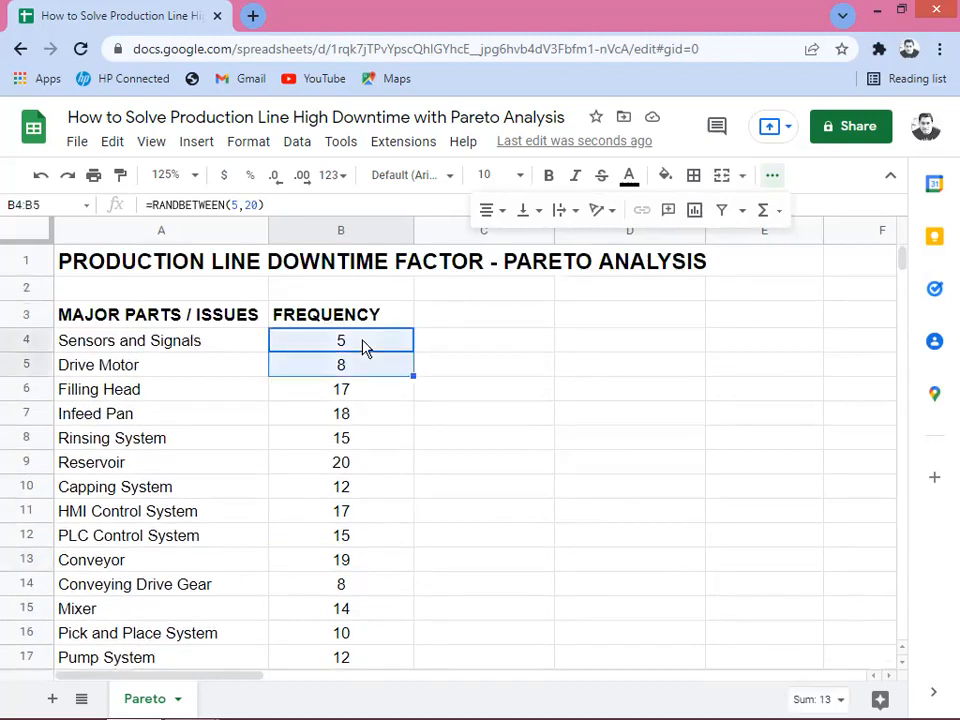
pyautogui.hotkey('shift', 'Up')
pyautogui.hotkey('shift', 'Up')
pyautogui.hotkey('shift', 'Up')
pyautogui.hotkey('shift', 'Up')
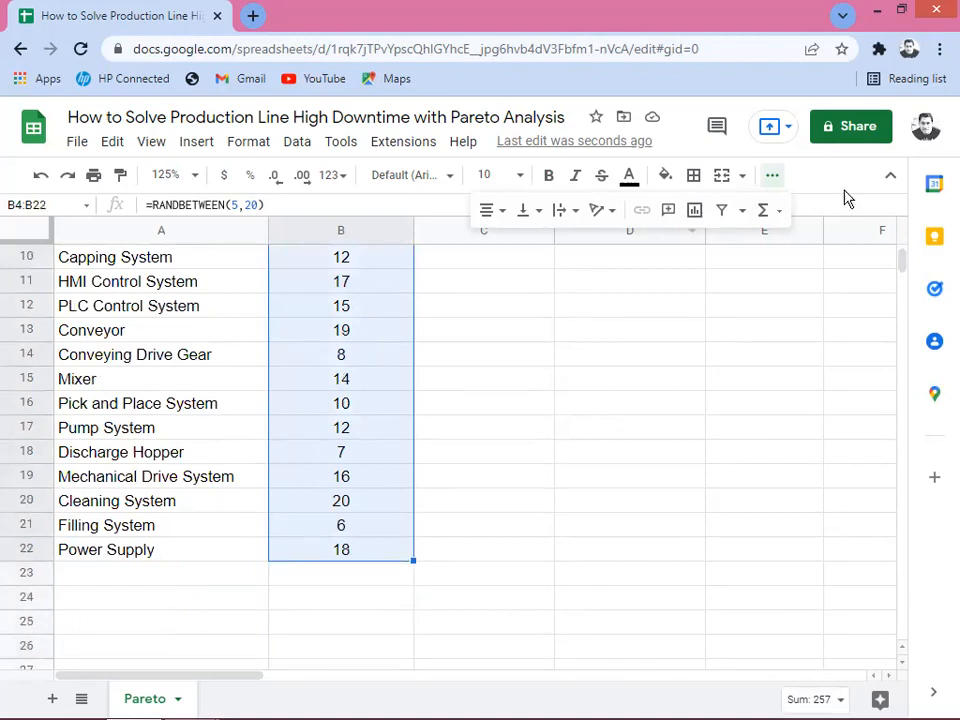
pyautogui.click(768, 214)
pyautogui.click(790, 242)
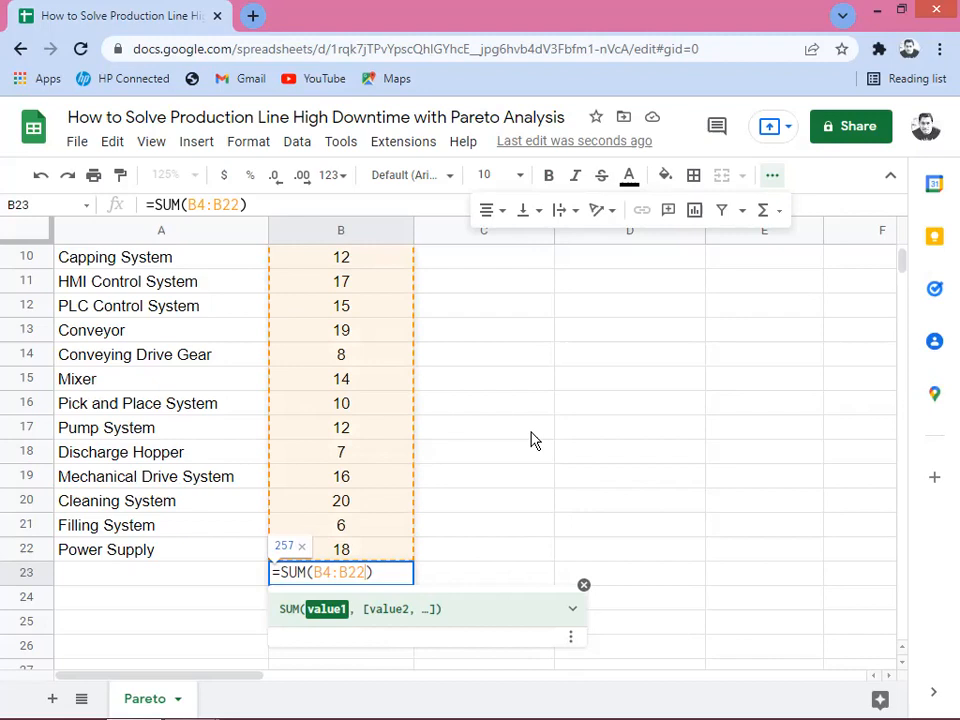
pyautogui.press('Return')
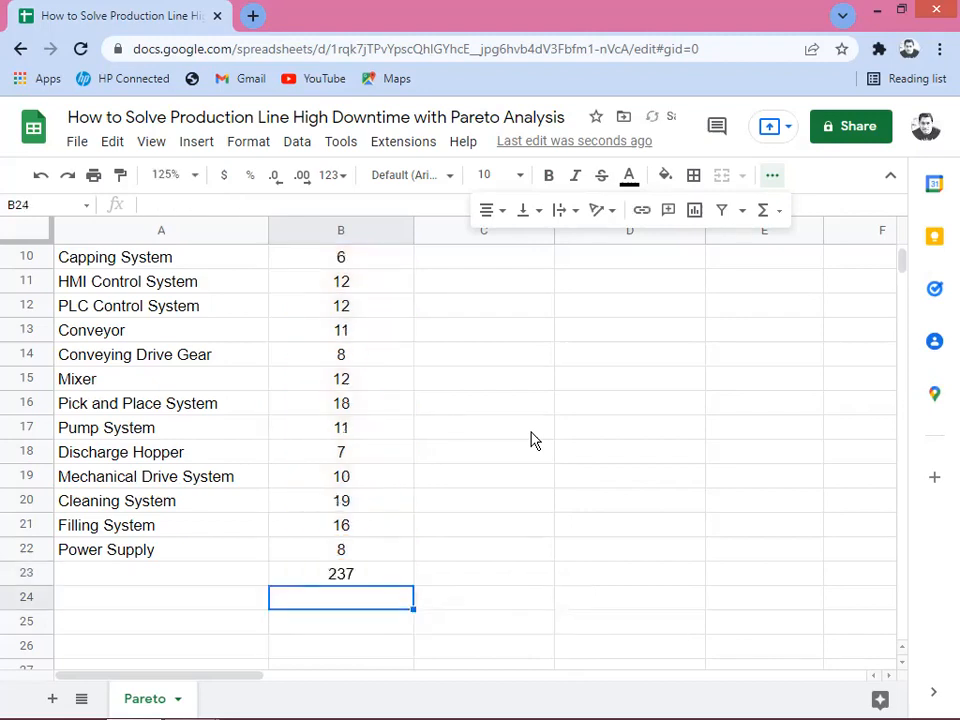
# - Replace the RANDBETWEEN formulas in B4:B22 with fixed numbers by copying the range and pasting it over itself as values only
pyautogui.click(310, 387)
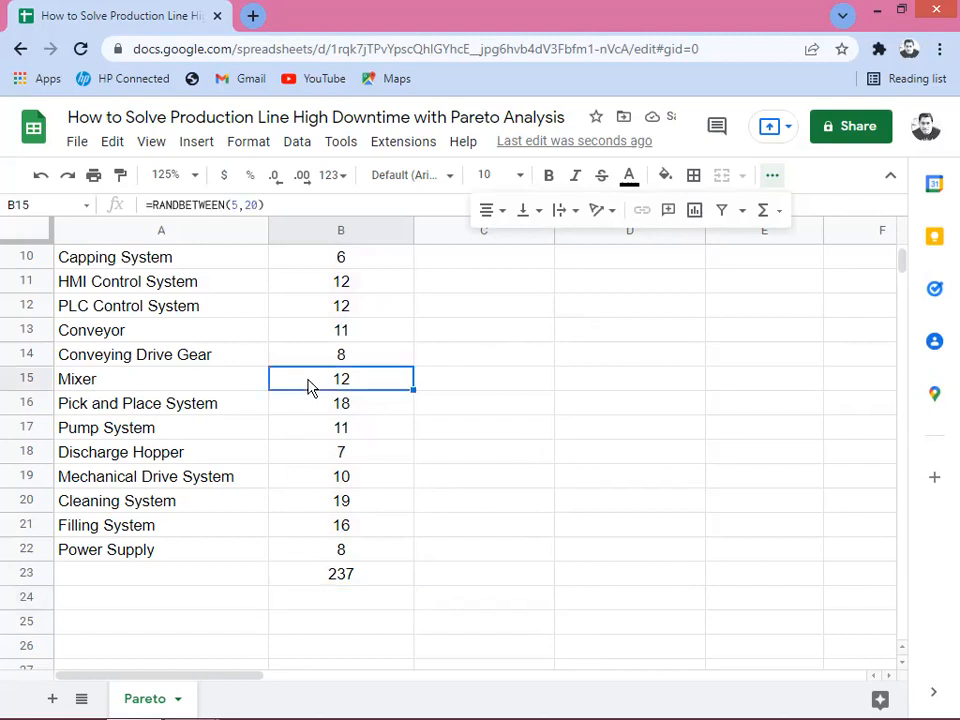
pyautogui.press('Up')
pyautogui.press('Up')
pyautogui.press('Up')
pyautogui.press('Up')
pyautogui.press('Up')
pyautogui.press('Up')
pyautogui.press('Up')
pyautogui.press('Up')
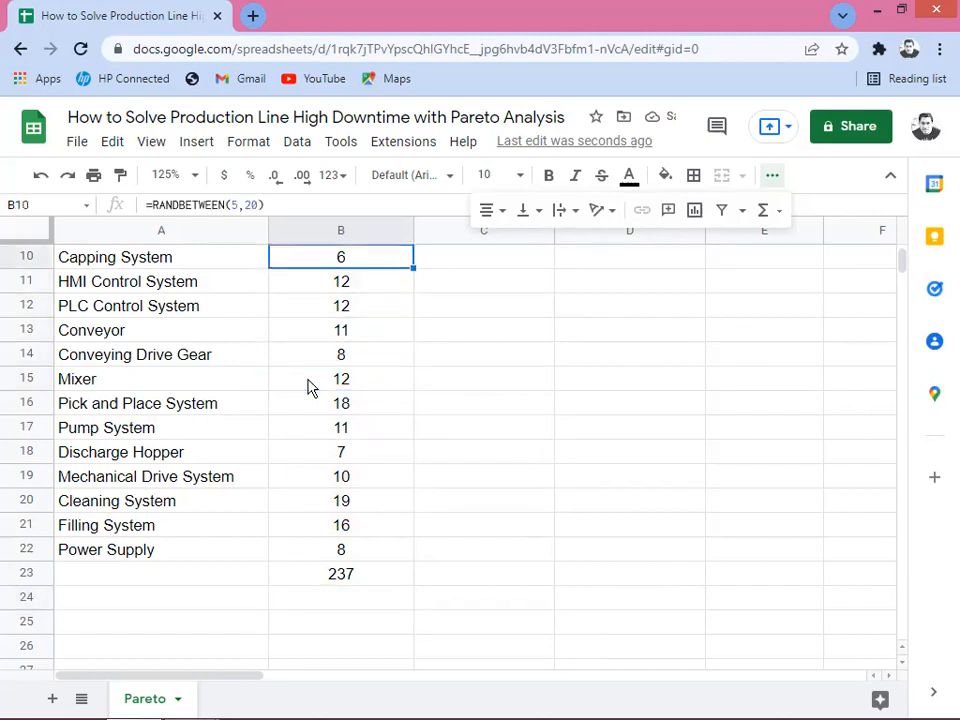
pyautogui.press('Up')
pyautogui.press('Up')
pyautogui.press('Up')
pyautogui.press('Up')
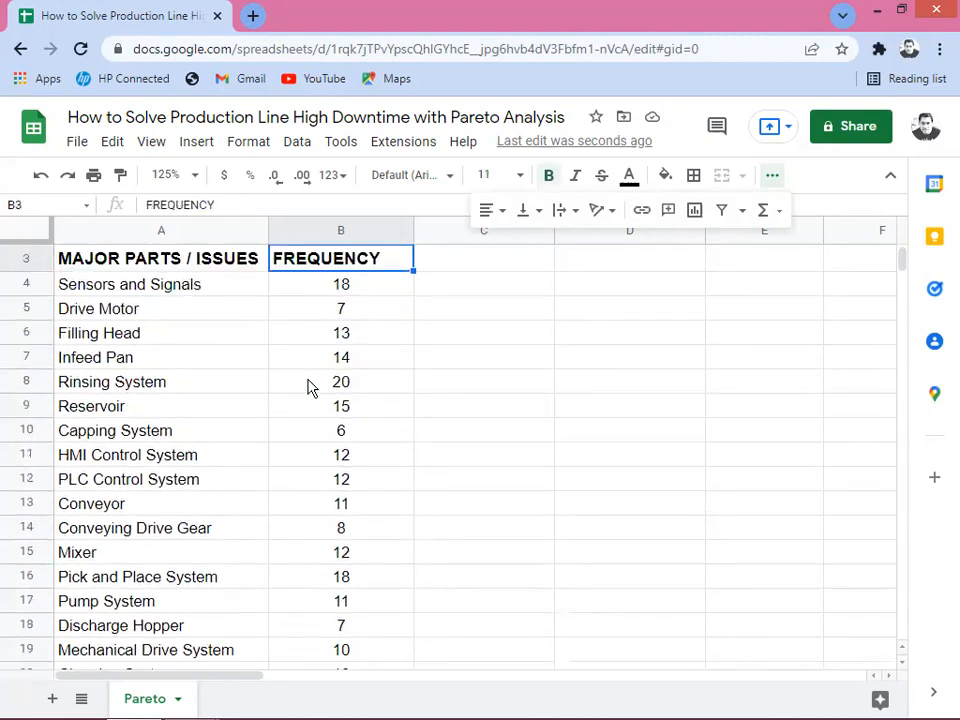
pyautogui.press('Down')
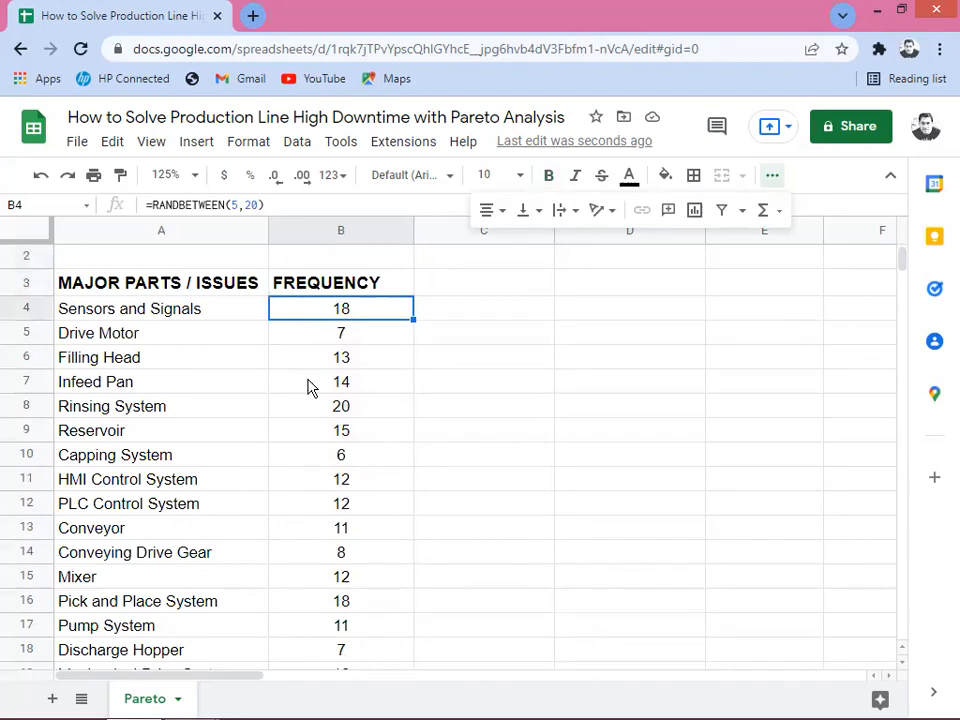
pyautogui.hotkey('shift', 'Down')
pyautogui.hotkey('shift', 'Down')
pyautogui.hotkey('shift', 'Down')
pyautogui.hotkey('shift', 'Down')
pyautogui.hotkey('shift', 'Down')
pyautogui.hotkey('shift', 'Down')
pyautogui.hotkey('shift', 'Down')
pyautogui.hotkey('shift', 'Down')
pyautogui.hotkey('shift', 'Down')
pyautogui.hotkey('shift', 'Down')
pyautogui.hotkey('shift', 'Down')
pyautogui.hotkey('shift', 'Down')
pyautogui.hotkey('shift', 'Down')
pyautogui.hotkey('shift', 'Down')
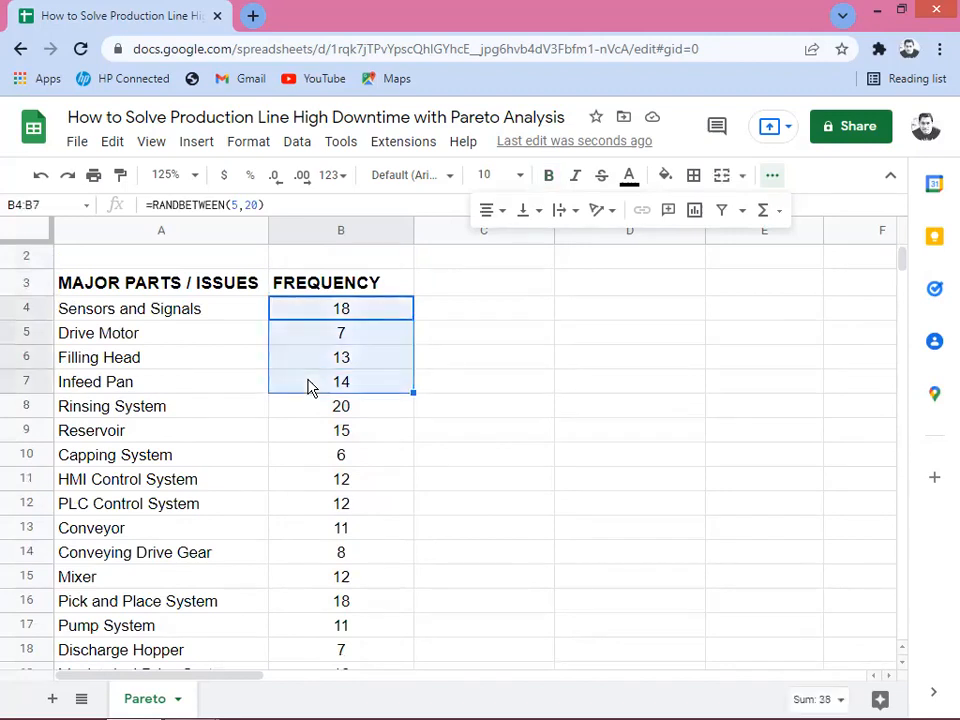
pyautogui.hotkey('shift', 'Down')
pyautogui.hotkey('shift', 'Down')
pyautogui.hotkey('shift', 'Down')
pyautogui.hotkey('shift', 'Down')
pyautogui.hotkey('shift', 'Down')
pyautogui.hotkey('shift', 'Down')
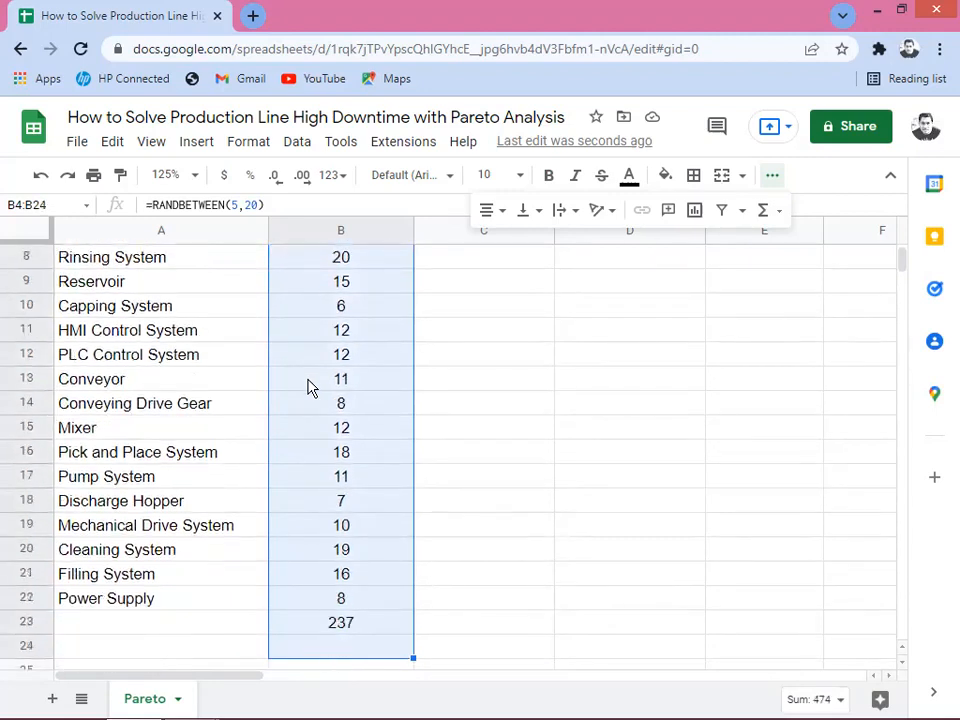
pyautogui.hotkey('shift', 'Up')
pyautogui.hotkey('shift', 'Up')
pyautogui.hotkey('shift', 'Up')
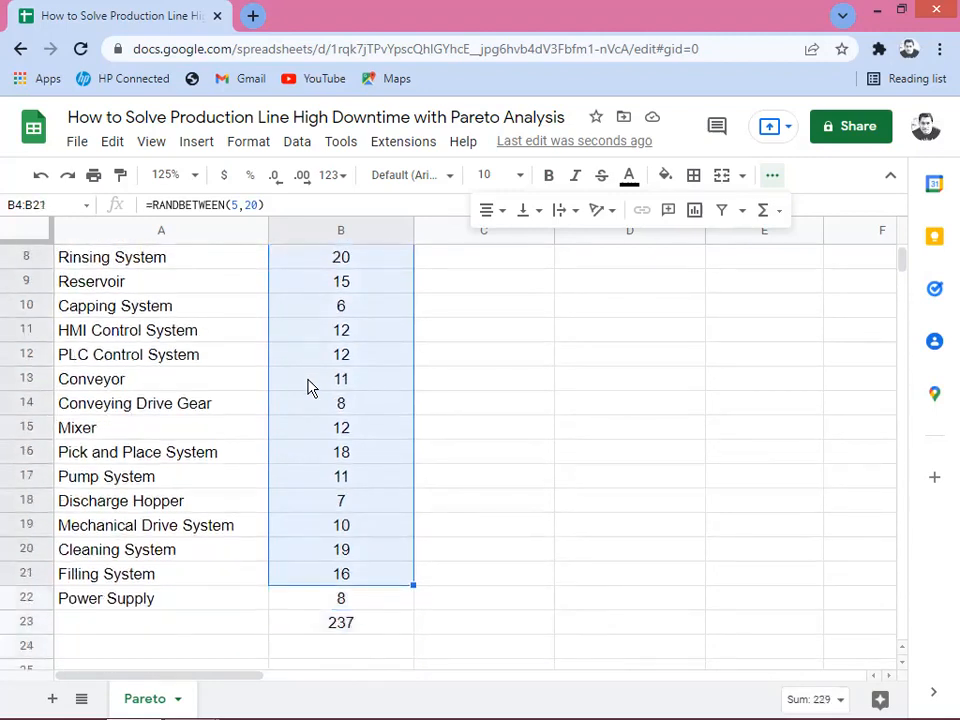
pyautogui.hotkey('shift', 'Down')
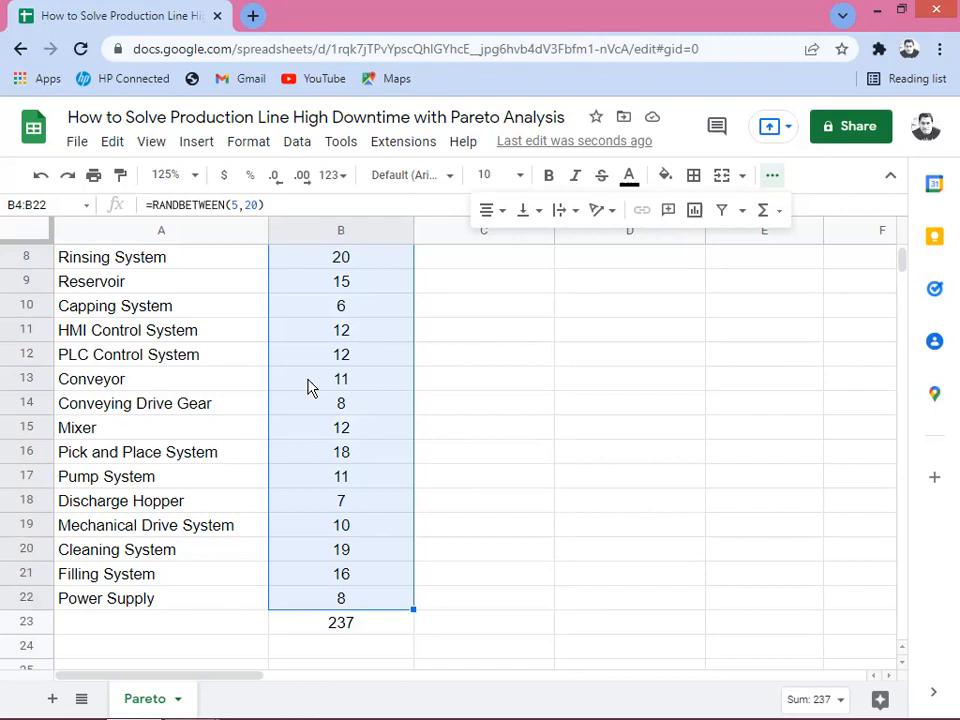
pyautogui.rightClick(332, 375)
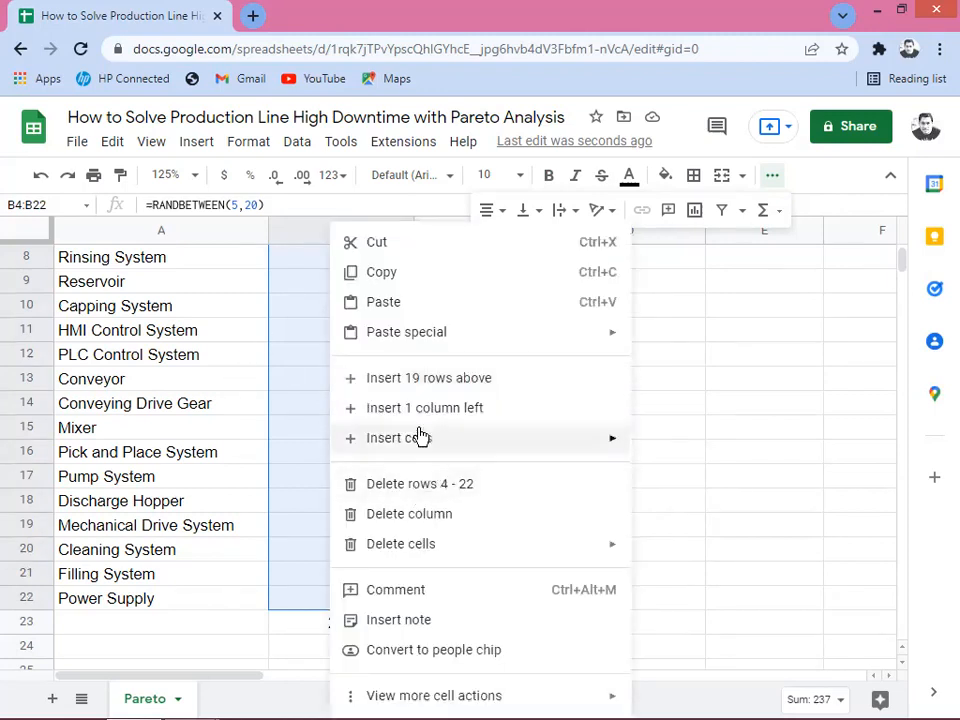
pyautogui.click(389, 284)
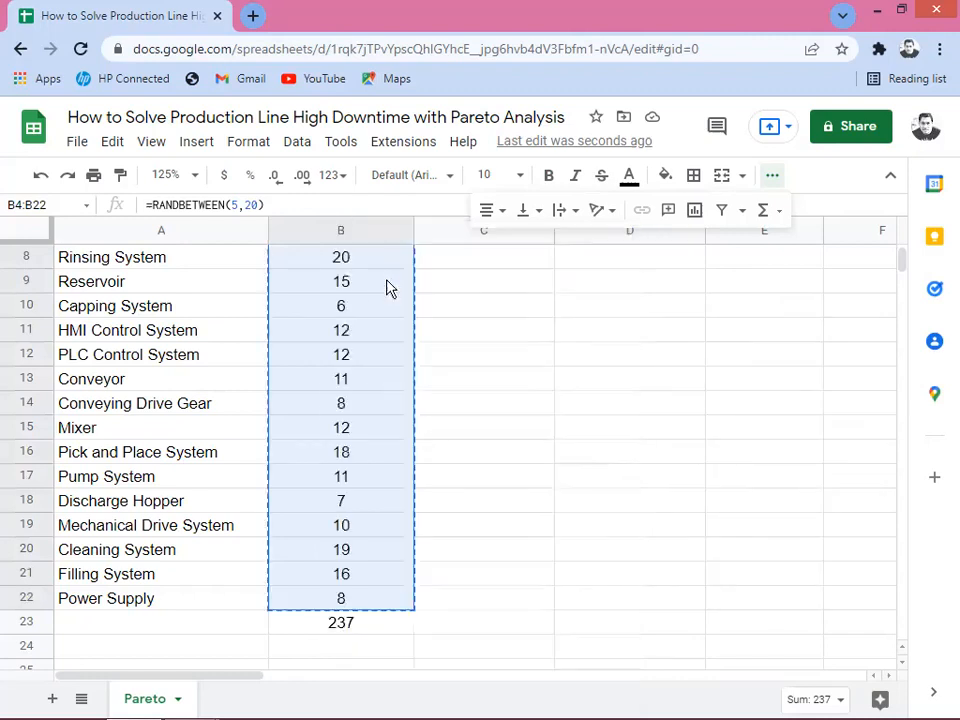
pyautogui.rightClick(327, 337)
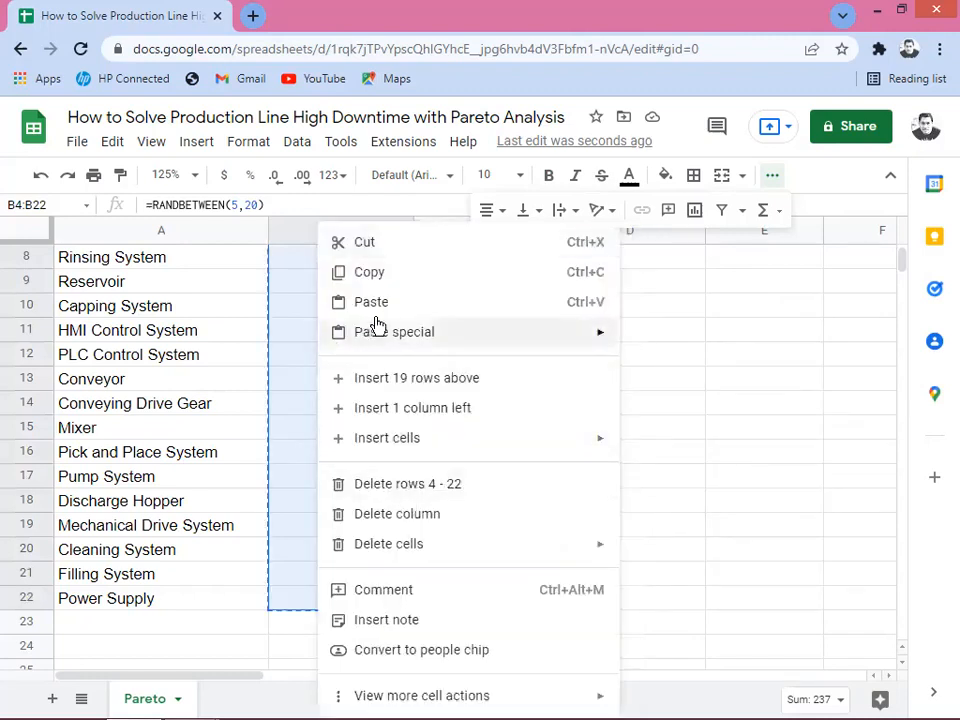
pyautogui.moveTo(393, 339)
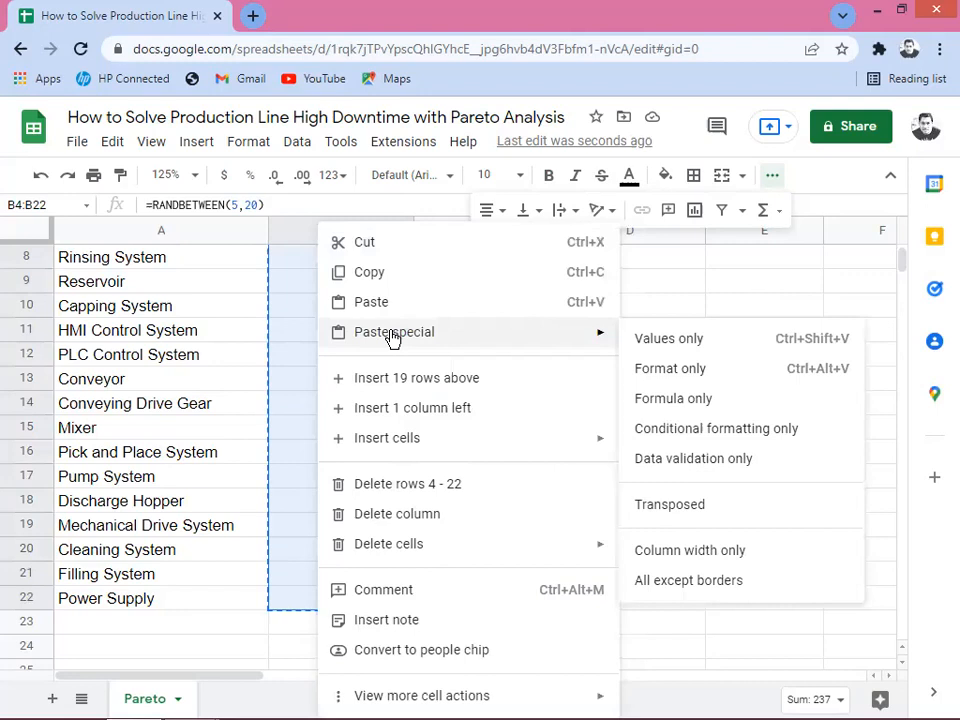
pyautogui.click(672, 343)
# - Check from B14 upward whether the frequency cells in column B contain plain numbers instead of formulas
pyautogui.click(366, 408)
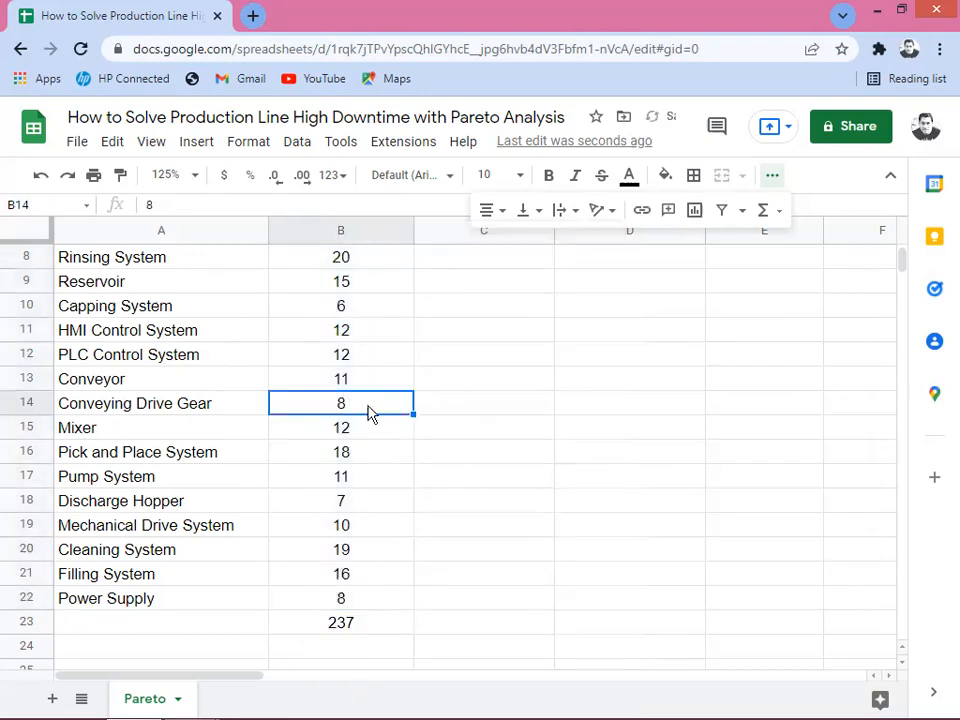
pyautogui.press('Up')
pyautogui.press('Up')
pyautogui.press('Up')
pyautogui.press('Up')
pyautogui.press('Up')
pyautogui.press('Up')
pyautogui.press('Up')
pyautogui.press('Up')
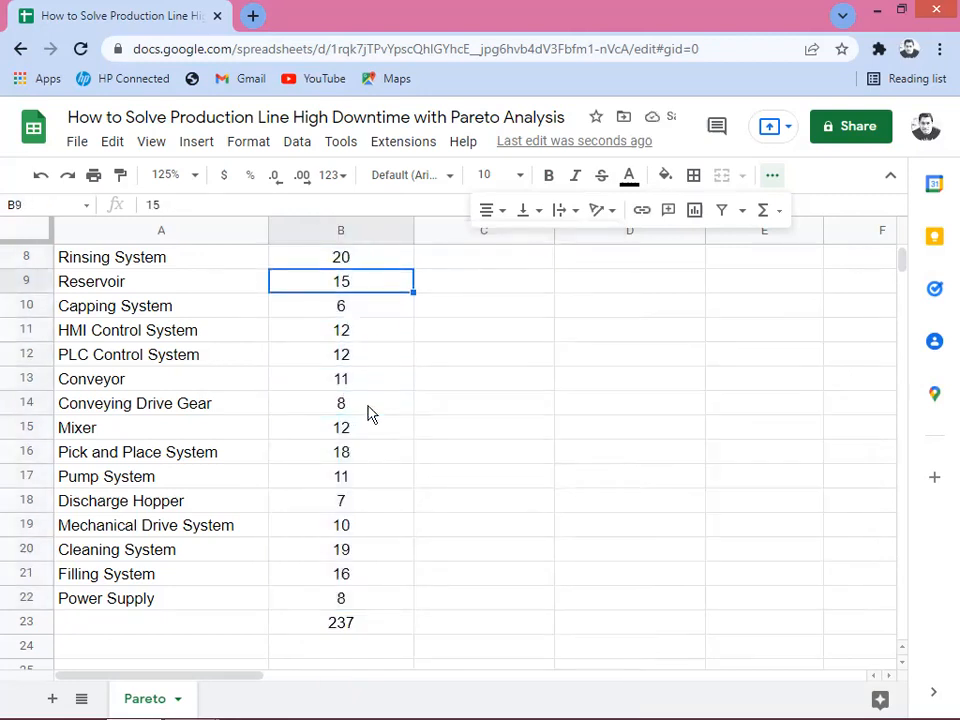
# - Delete the total in cell B23 below the frequency column
pyautogui.press('Down')
pyautogui.press('Down')
pyautogui.press('Down')
pyautogui.press('Down')
pyautogui.press('Down')
pyautogui.press('Down')
pyautogui.press('Down')
pyautogui.press('Down')
pyautogui.press('Down')
pyautogui.press('Down')
pyautogui.press('Down')
pyautogui.press('Down')
pyautogui.press('Down')
pyautogui.press('Down')
pyautogui.press('Down')
pyautogui.press('Down')
pyautogui.press('Down')
pyautogui.press('Down')
pyautogui.press('Down')
pyautogui.press('Down')
pyautogui.press('Up')
pyautogui.press('Up')
pyautogui.press('Up')
pyautogui.press('Up')
pyautogui.press('Delete')
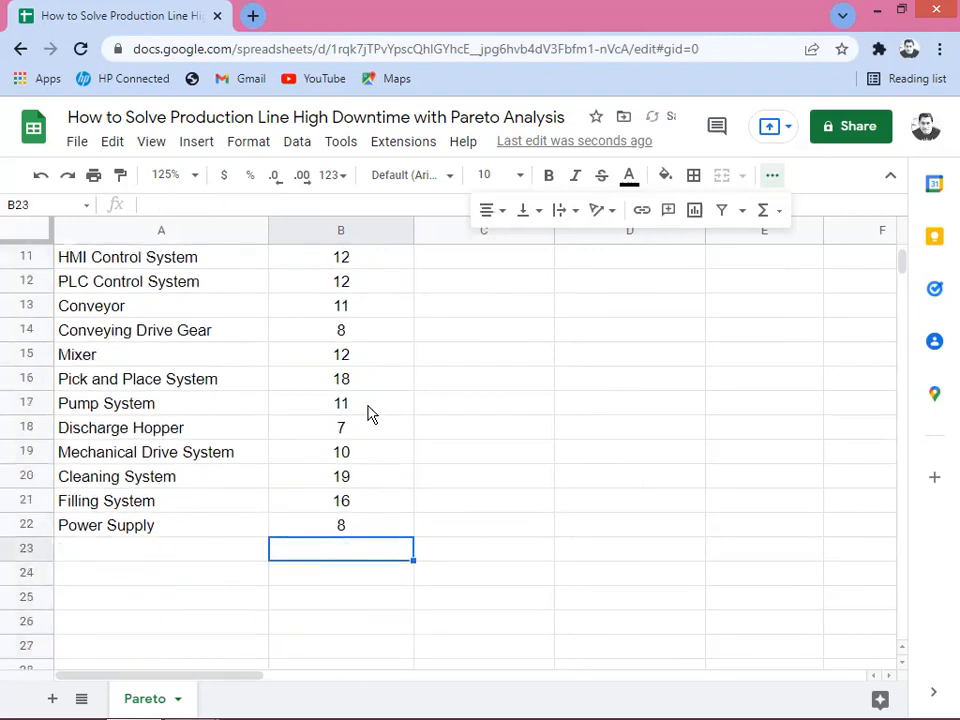
# - Sum the fixed frequency values in B4:B22 with the SUM function, entering =SUM(B4:B22) in B23
pyautogui.press('Up')
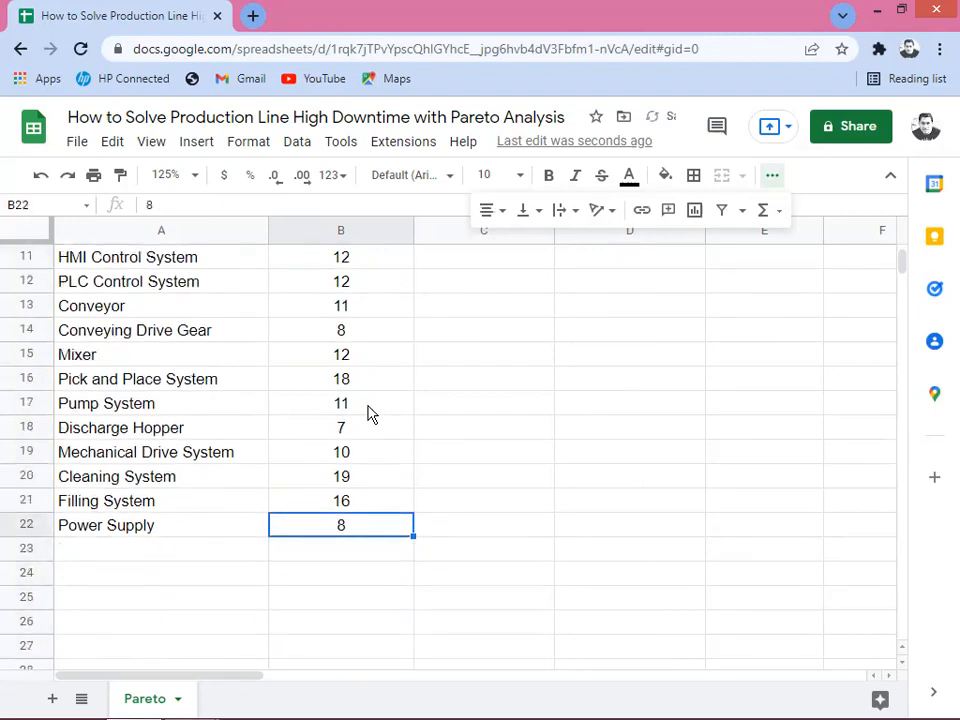
pyautogui.hotkey('shift', 'Up')
pyautogui.hotkey('shift', 'Up')
pyautogui.hotkey('shift', 'Up')
pyautogui.hotkey('shift', 'Up')
pyautogui.hotkey('shift', 'Up')
pyautogui.hotkey('shift', 'Up')
pyautogui.hotkey('shift', 'Up')
pyautogui.hotkey('shift', 'Up')
pyautogui.hotkey('shift', 'Up')
pyautogui.hotkey('shift', 'Up')
pyautogui.hotkey('shift', 'Up')
pyautogui.hotkey('shift', 'Up')
pyautogui.hotkey('shift', 'Up')
pyautogui.hotkey('shift', 'Up')
pyautogui.hotkey('shift', 'Up')
pyautogui.hotkey('shift', 'Up')
pyautogui.hotkey('shift', 'Up')
pyautogui.hotkey('shift', 'Up')
pyautogui.hotkey('shift', 'Up')
pyautogui.hotkey('shift', 'Down')
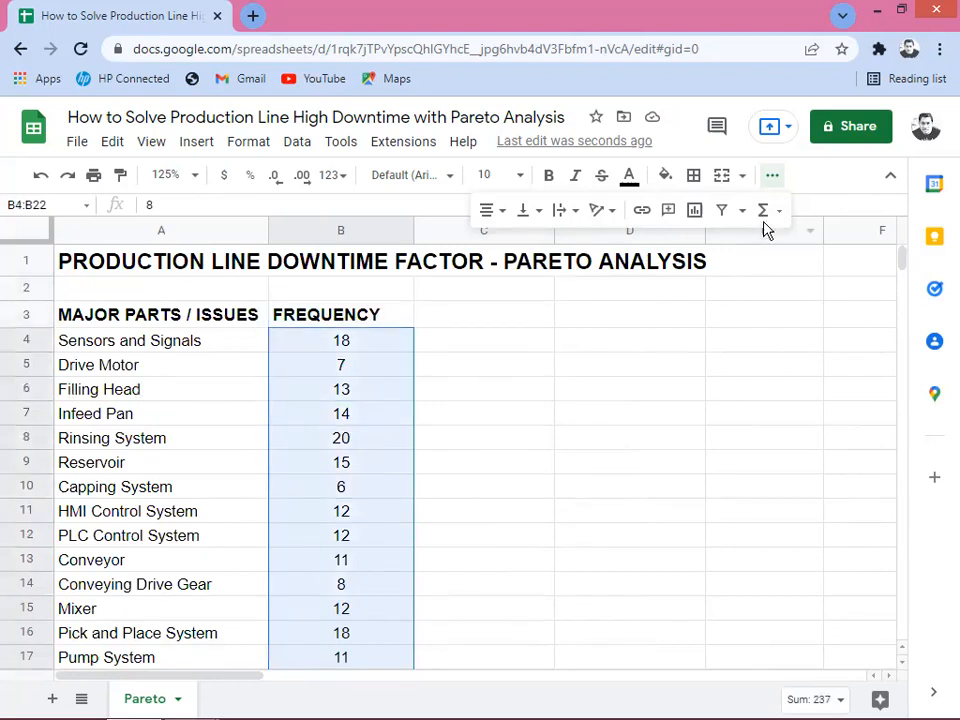
pyautogui.click(765, 212)
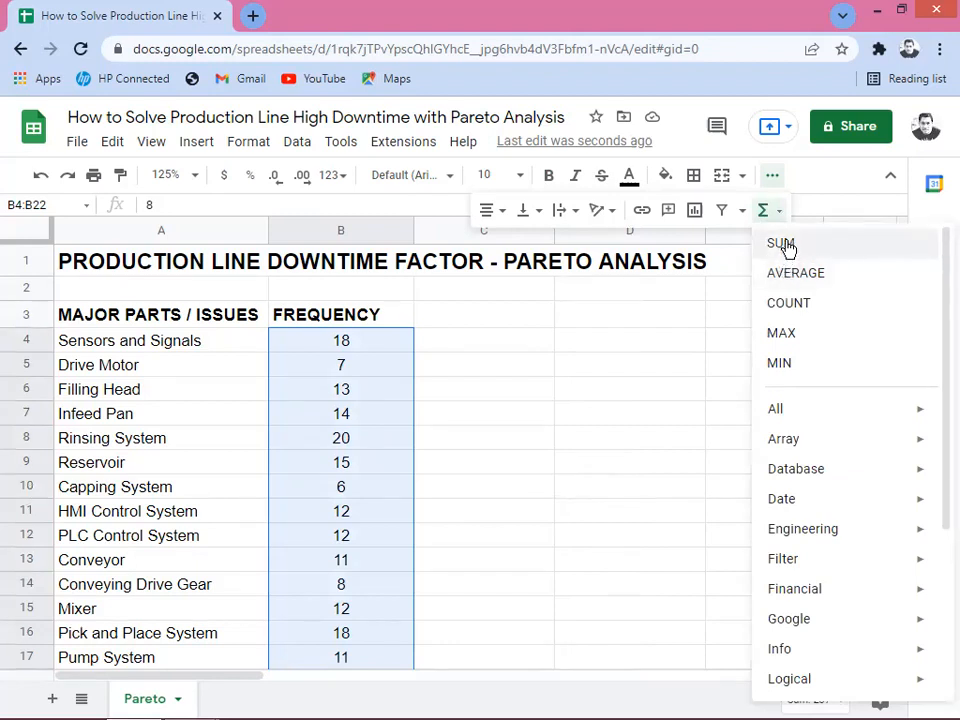
pyautogui.click(781, 244)
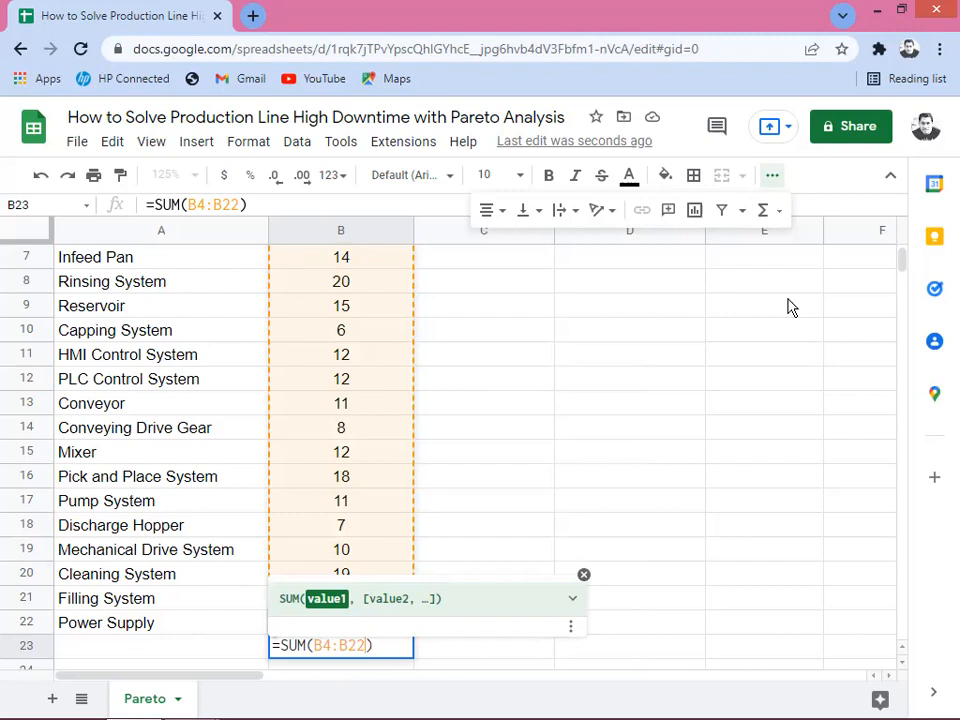
pyautogui.press('Return')
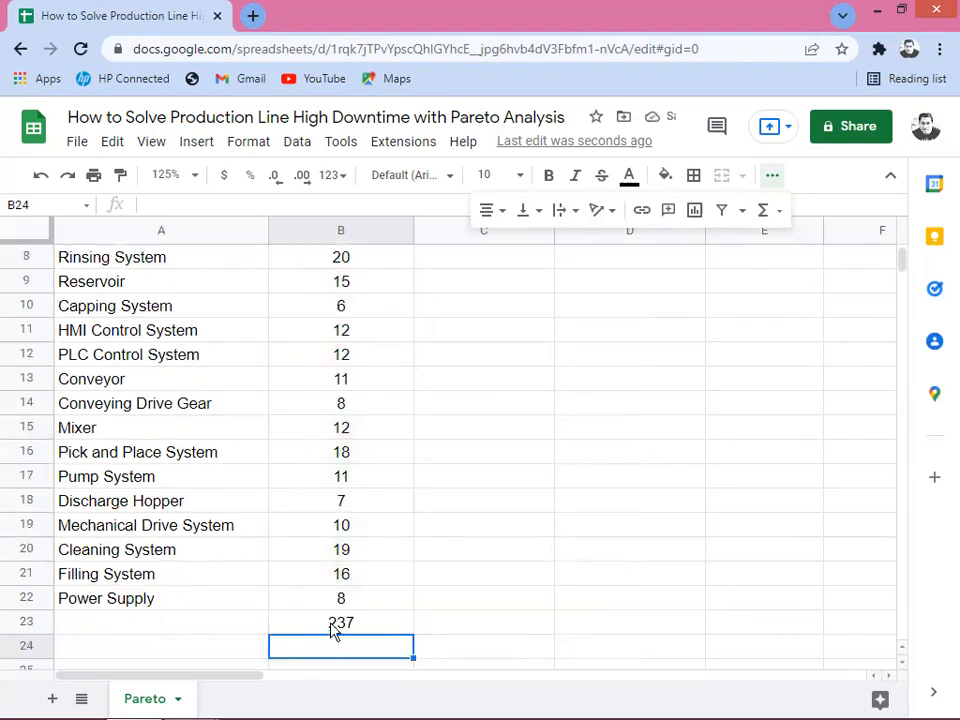
# - Review the fixed frequency values in column B from below the total up to the FREQUENCY header
pyautogui.press('Up')
pyautogui.press('Up')
pyautogui.press('Up')
pyautogui.press('Up')
pyautogui.press('Up')
pyautogui.press('Up')
pyautogui.press('Up')
pyautogui.press('Up')
pyautogui.press('Up')
pyautogui.press('Up')
pyautogui.press('Up')
pyautogui.press('Up')
pyautogui.press('Up')
pyautogui.press('Up')
pyautogui.press('Up')
pyautogui.press('Up')
pyautogui.press('Up')
pyautogui.press('Up')
pyautogui.press('Up')
pyautogui.press('Up')
pyautogui.press('Up')
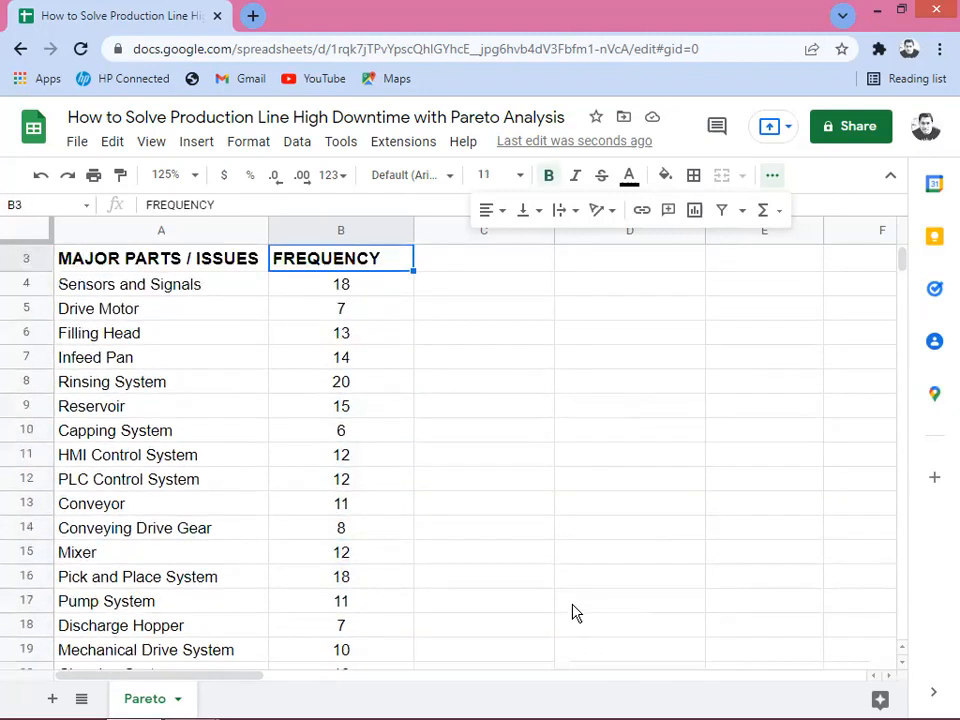
# - Label the sum row below the parts list by entering TOTAL in A23
pyautogui.press('Left')
pyautogui.press('Down')
pyautogui.press('Down')
pyautogui.press('Down')
pyautogui.press('Down')
pyautogui.press('Down')
pyautogui.press('Down')
pyautogui.press('Down')
pyautogui.press('Down')
pyautogui.press('Down')
pyautogui.press('Down')
pyautogui.press('Down')
pyautogui.press('Down')
pyautogui.press('Down')
pyautogui.press('Down')
pyautogui.press('Down')
pyautogui.press('Down')
pyautogui.press('Down')
pyautogui.press('Down')
pyautogui.press('Down')
pyautogui.press('Down')
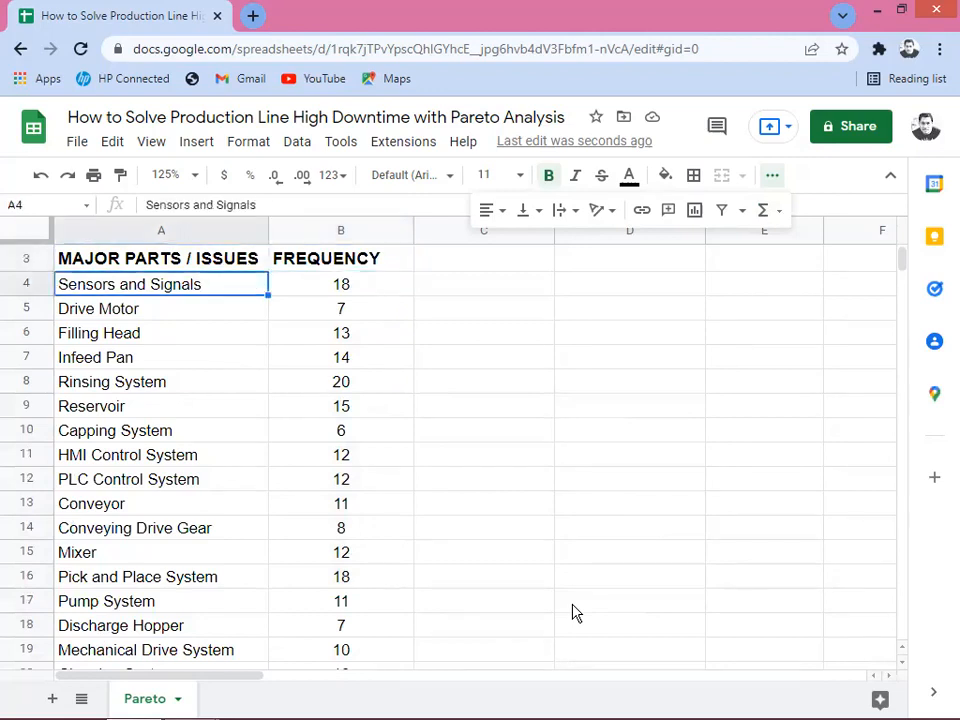
pyautogui.press('Up')
pyautogui.press('Up')
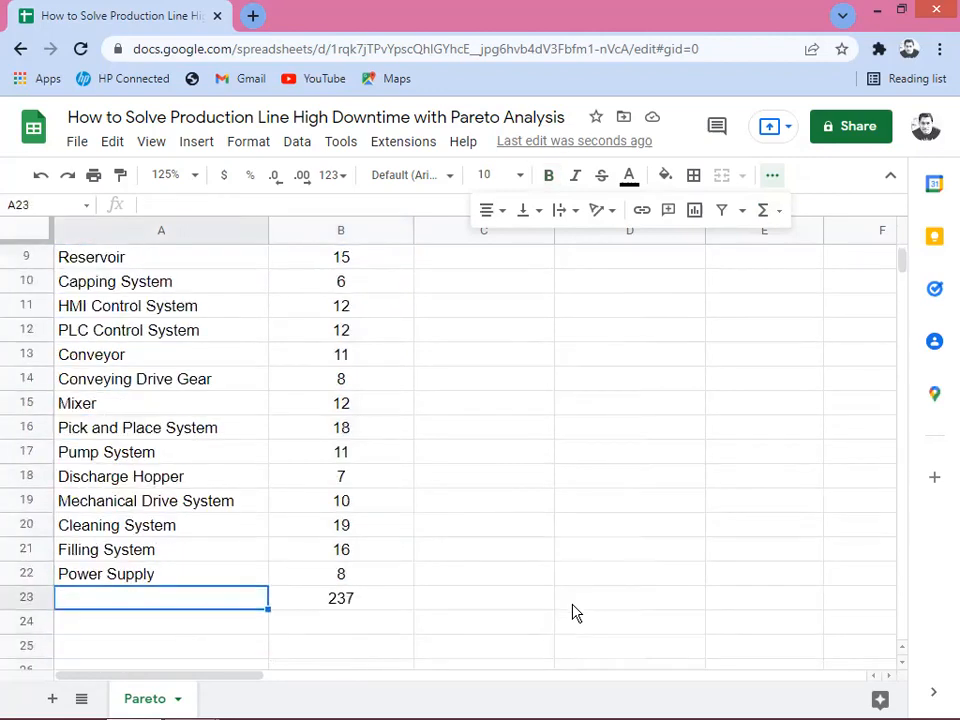
pyautogui.press('Right')
pyautogui.press('Left')
pyautogui.write('TOTAL')
pyautogui.press('Return')
pyautogui.press('Up')
pyautogui.press('Right')
pyautogui.press('Right')
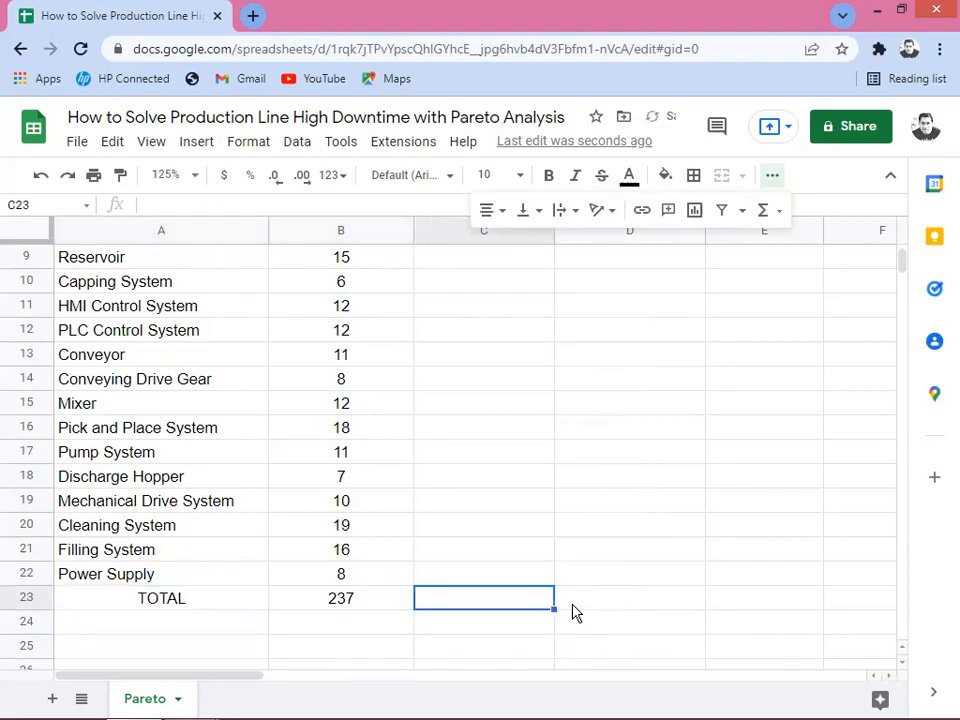
# - Add the column header CUMULATIVE in C3, next to FREQUENCY
pyautogui.press('Left')
pyautogui.press('Up')
pyautogui.press('Up')
pyautogui.press('Up')
pyautogui.press('Up')
pyautogui.press('Up')
pyautogui.press('Up')
pyautogui.press('Up')
pyautogui.press('Up')
pyautogui.press('Up')
pyautogui.press('Up')
pyautogui.press('Up')
pyautogui.press('Up')
pyautogui.press('Up')
pyautogui.press('Up')
pyautogui.press('Up')
pyautogui.press('Up')
pyautogui.press('Up')
pyautogui.press('Up')
pyautogui.press('Up')
pyautogui.press('Up')
pyautogui.press('Down')
pyautogui.press('Down')
pyautogui.press('Down')
pyautogui.press('Up')
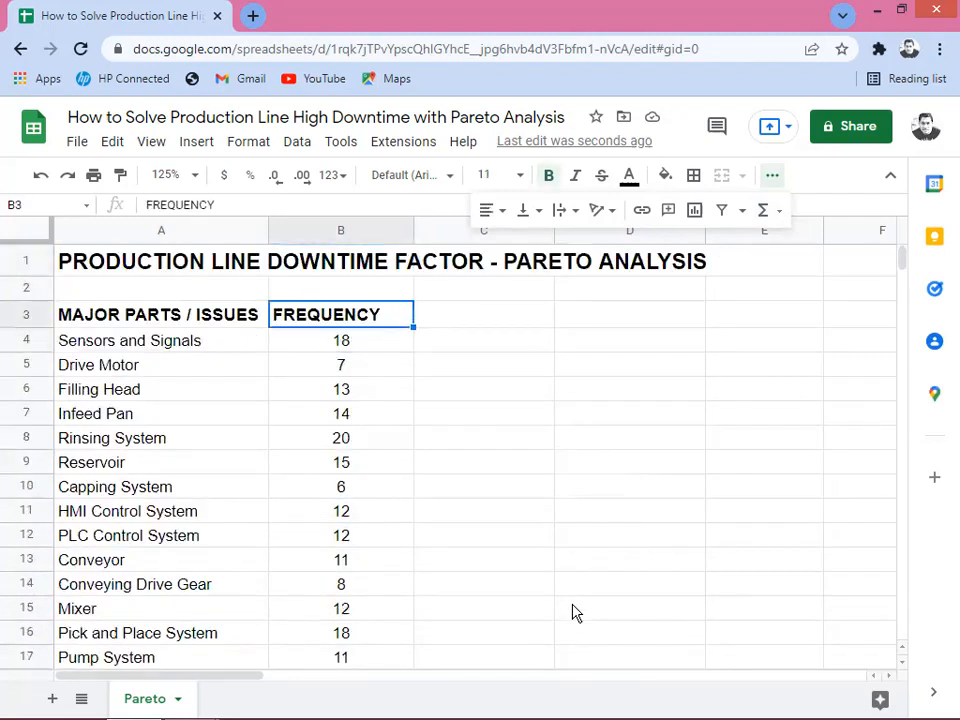
pyautogui.press('Right')
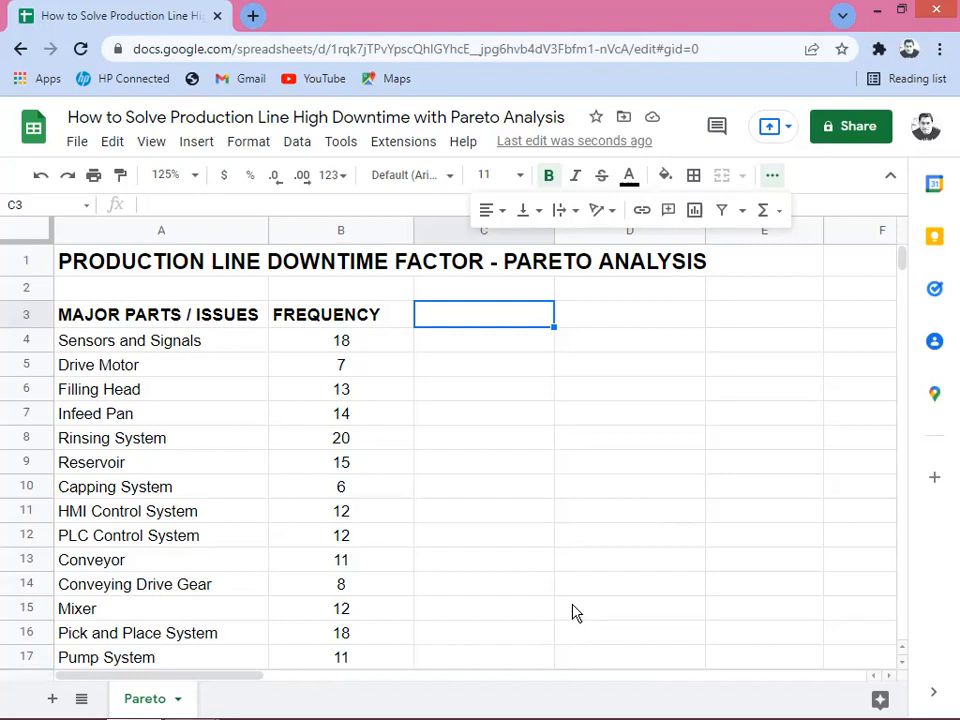
pyautogui.write('CUMULATI')
pyautogui.write('VE')
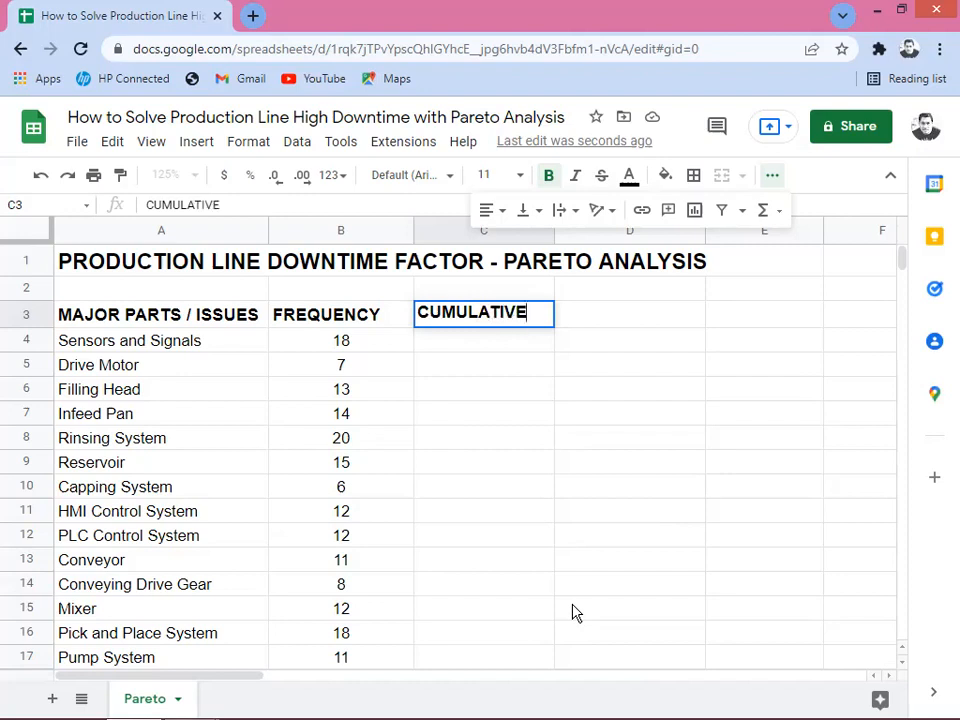
pyautogui.press('Return')
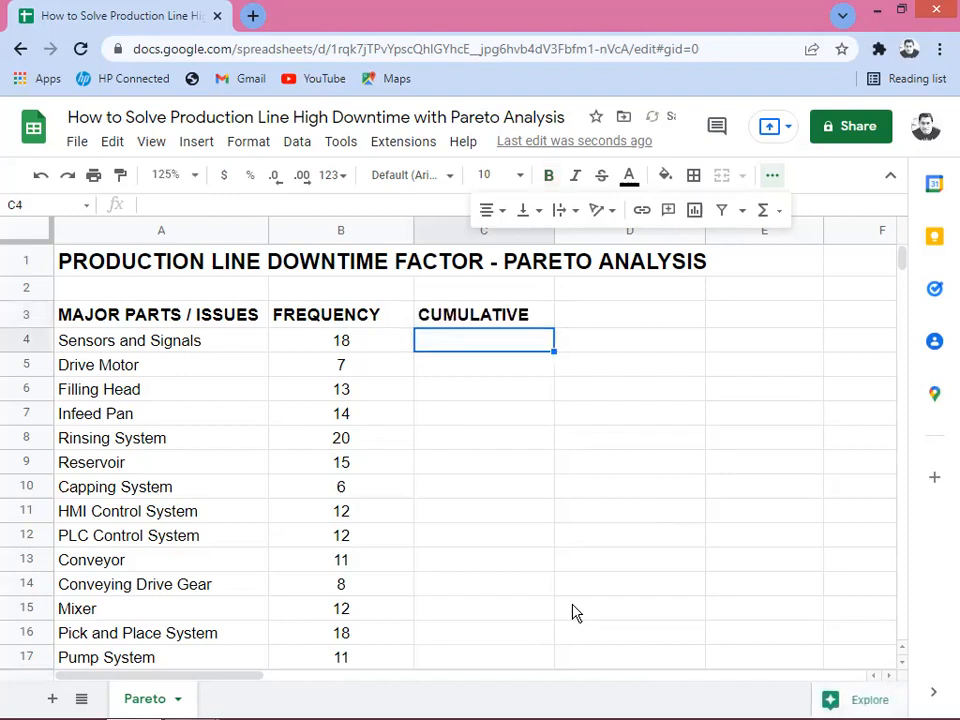
pyautogui.press('Up')
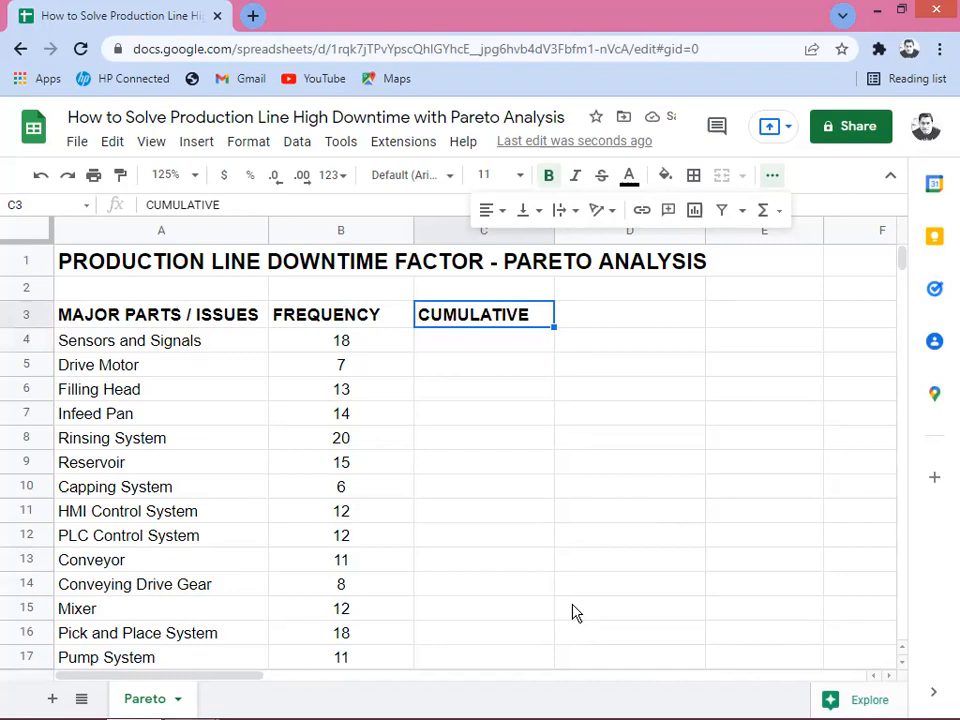
pyautogui.press('Down')
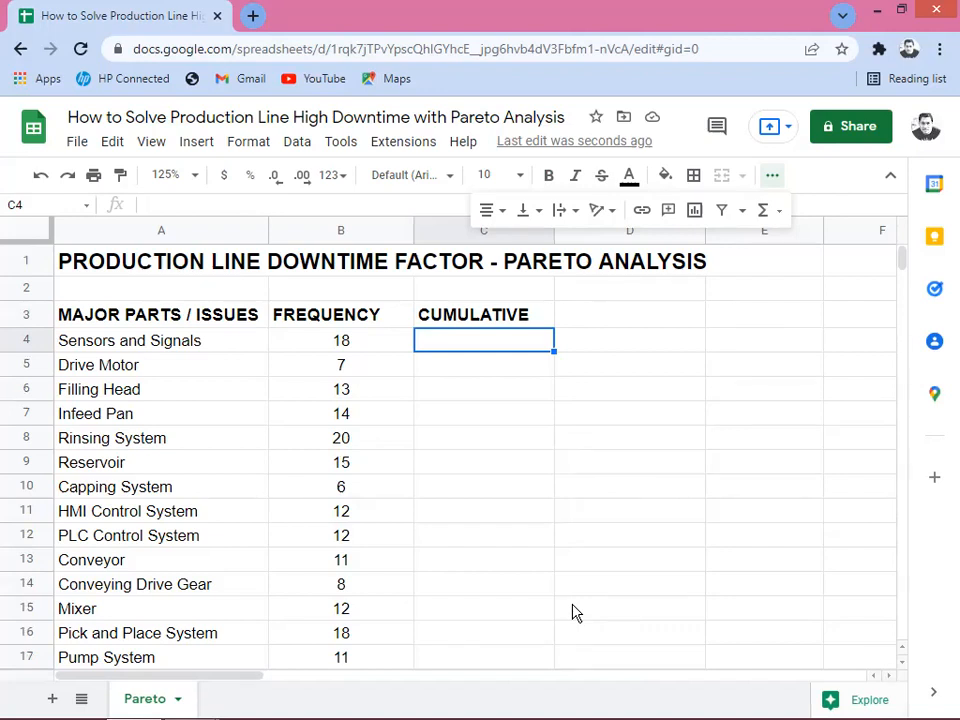
pyautogui.press('Up')
pyautogui.press('Down')
pyautogui.write('=')
pyautogui.press('Left')
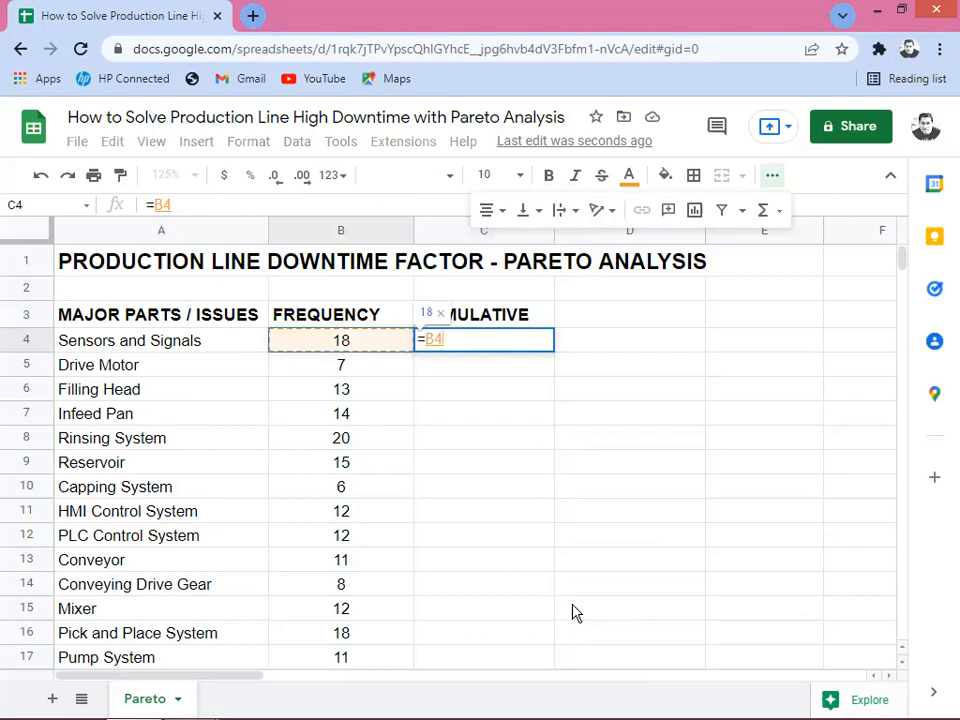
pyautogui.press('Escape')
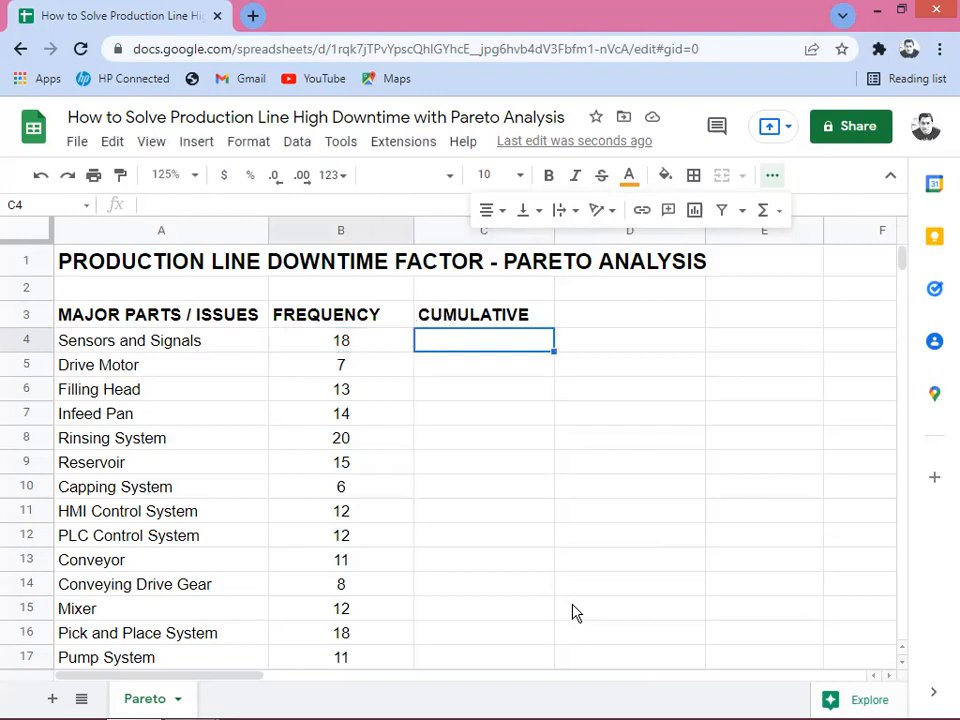
# - Sort the parts and their frequencies in A4:B22 by column B in descending order (Z → A), leaving out the TOTAL row
pyautogui.press('Left')
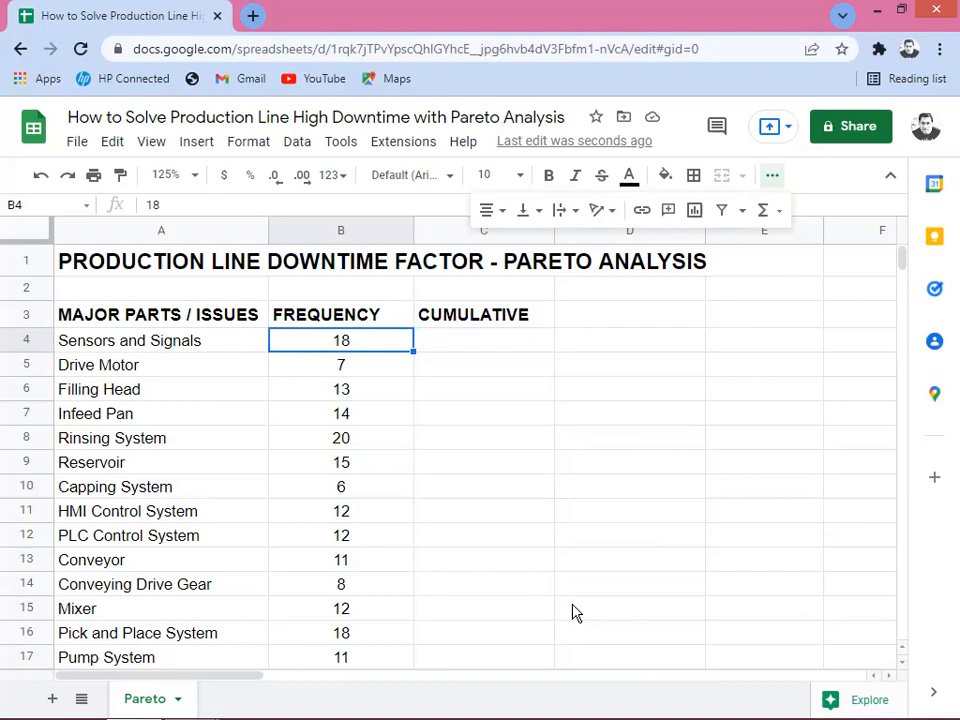
pyautogui.press('Left')
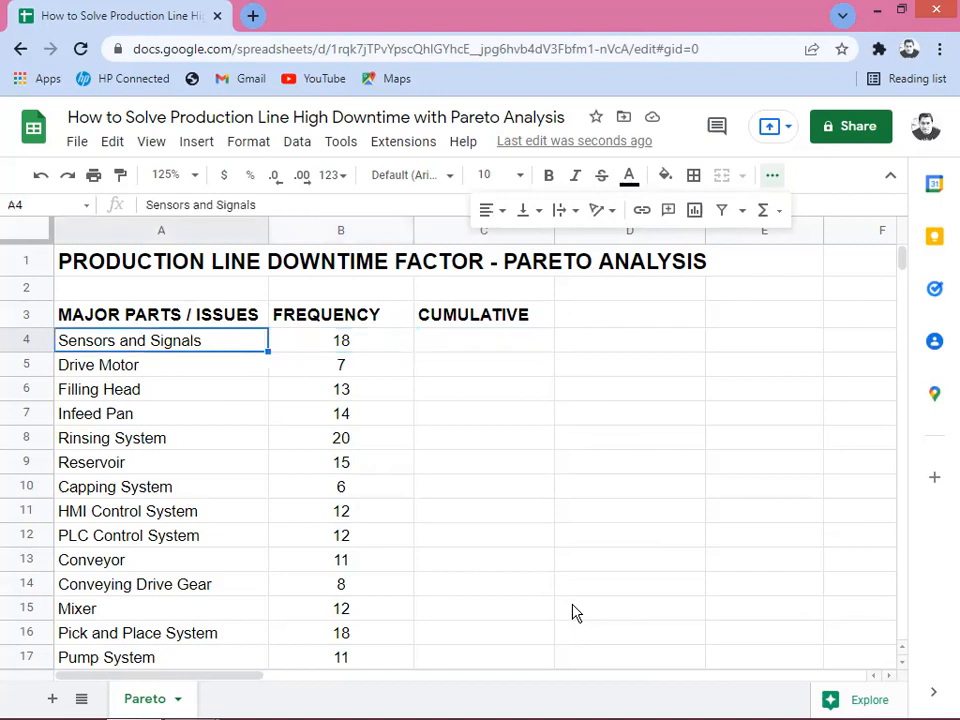
pyautogui.hotkey('shift', 'Right')
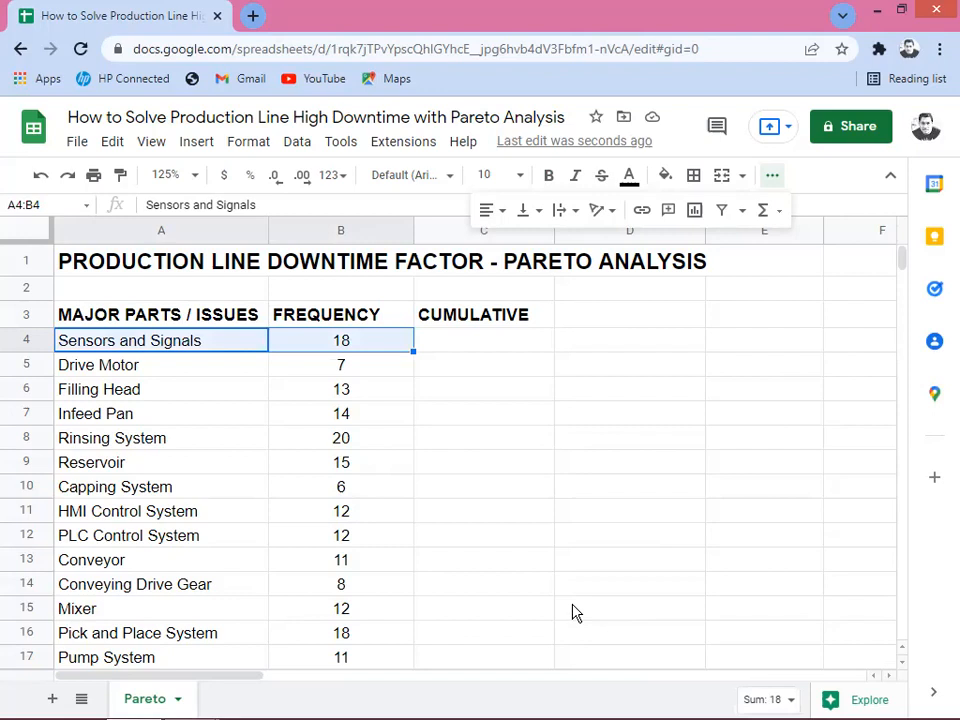
pyautogui.hotkey('shift', 'Left')
pyautogui.hotkey('shift', 'Down')
pyautogui.hotkey('shift', 'Down')
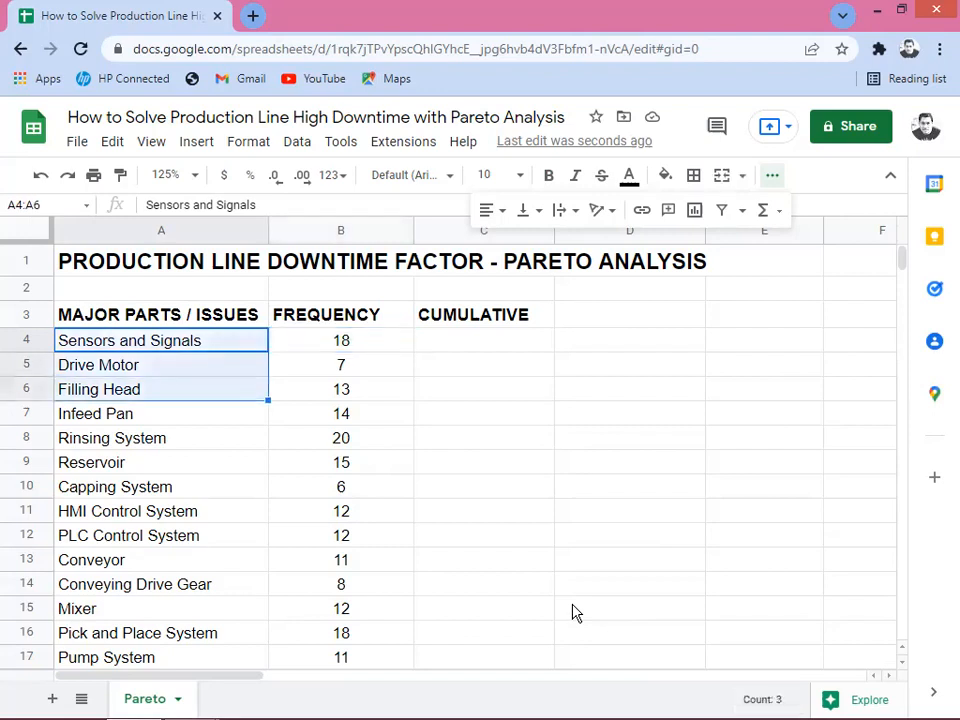
pyautogui.hotkey('shift', 'Right')
pyautogui.hotkey('shift', 'Down')
pyautogui.hotkey('shift', 'Down')
pyautogui.hotkey('shift', 'Down')
pyautogui.hotkey('shift', 'Down')
pyautogui.hotkey('shift', 'Down')
pyautogui.hotkey('shift', 'Down')
pyautogui.hotkey('shift', 'Down')
pyautogui.hotkey('shift', 'Down')
pyautogui.hotkey('shift', 'Down')
pyautogui.hotkey('shift', 'Down')
pyautogui.hotkey('shift', 'Down')
pyautogui.hotkey('shift', 'Down')
pyautogui.hotkey('shift', 'Down')
pyautogui.hotkey('shift', 'Down')
pyautogui.hotkey('shift', 'Down')
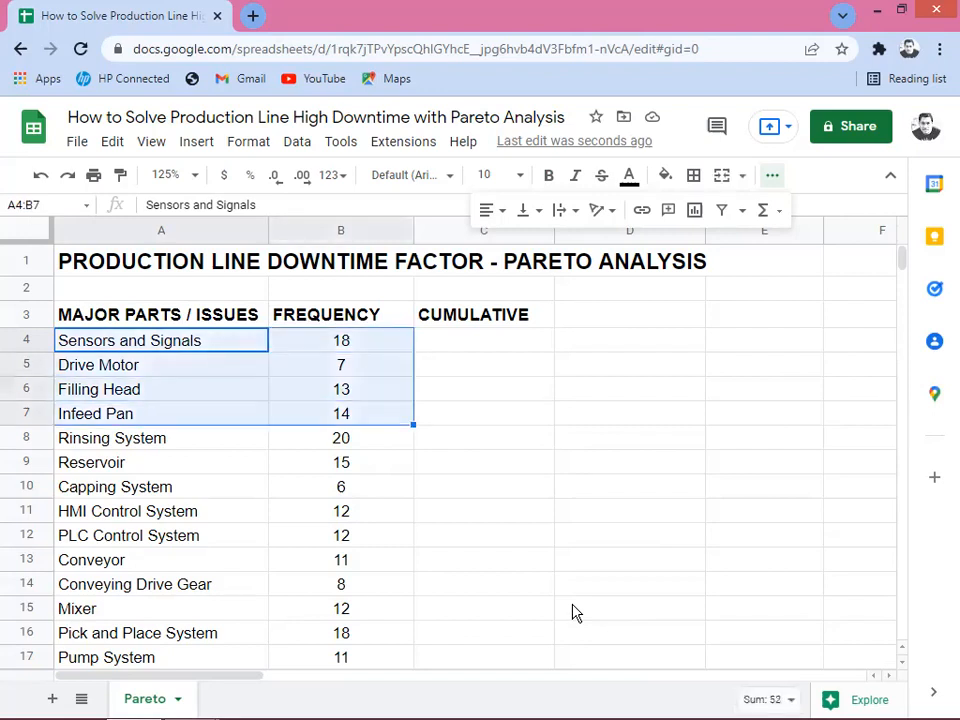
pyautogui.hotkey('shift', 'Down')
pyautogui.hotkey('shift', 'Down')
pyautogui.hotkey('shift', 'Down')
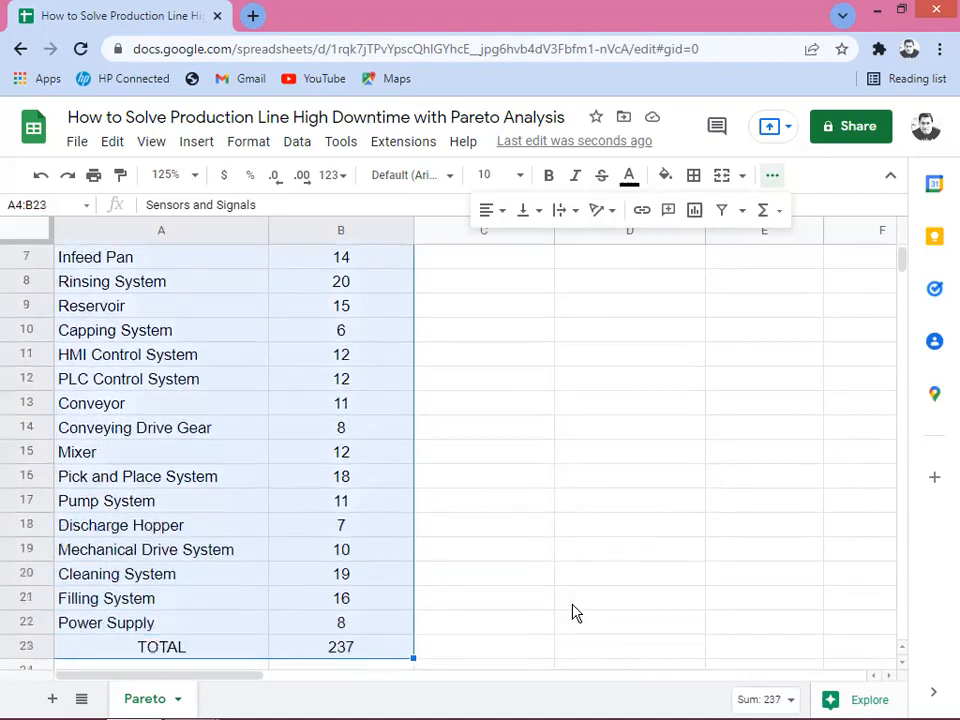
pyautogui.hotkey('shift', 'Up')
pyautogui.hotkey('shift', 'Up')
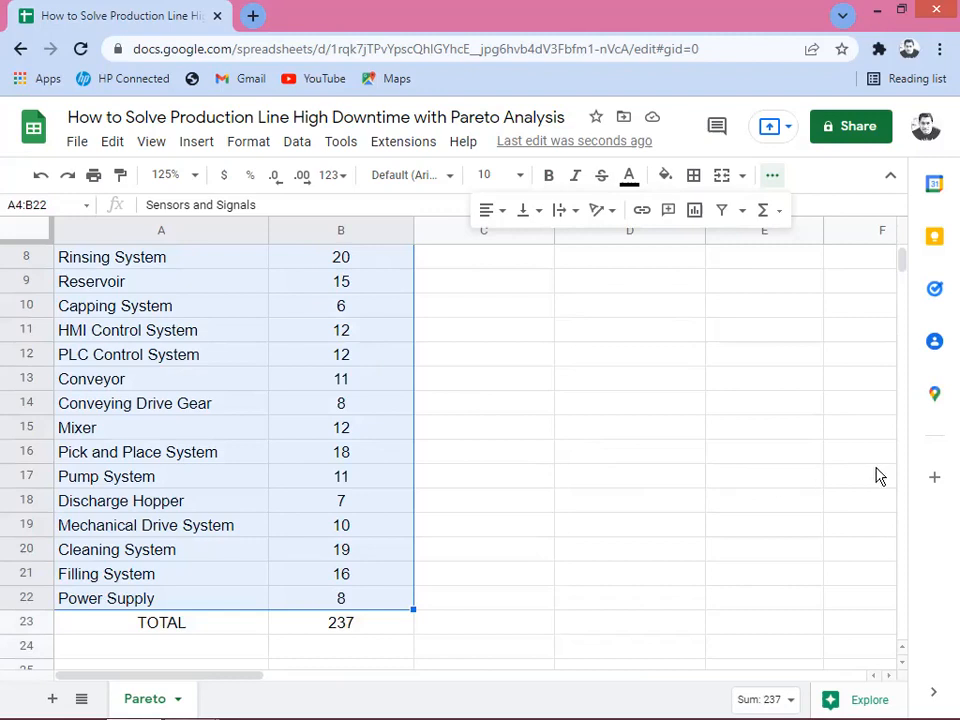
pyautogui.scroll(2, 392, 444)
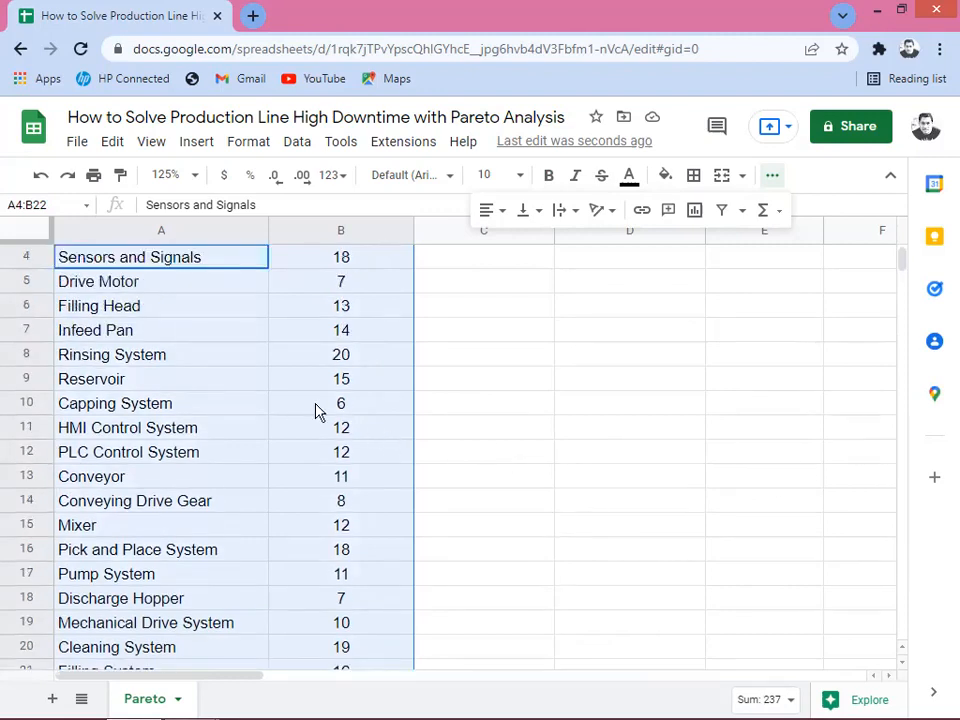
pyautogui.scroll(2, 168, 306)
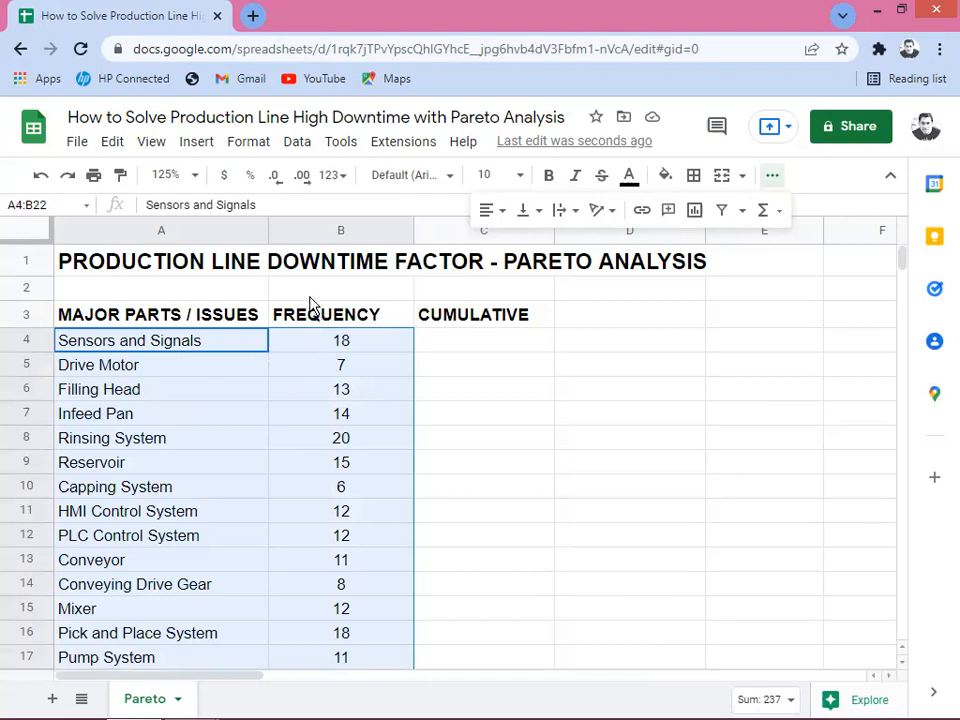
pyautogui.click(294, 146)
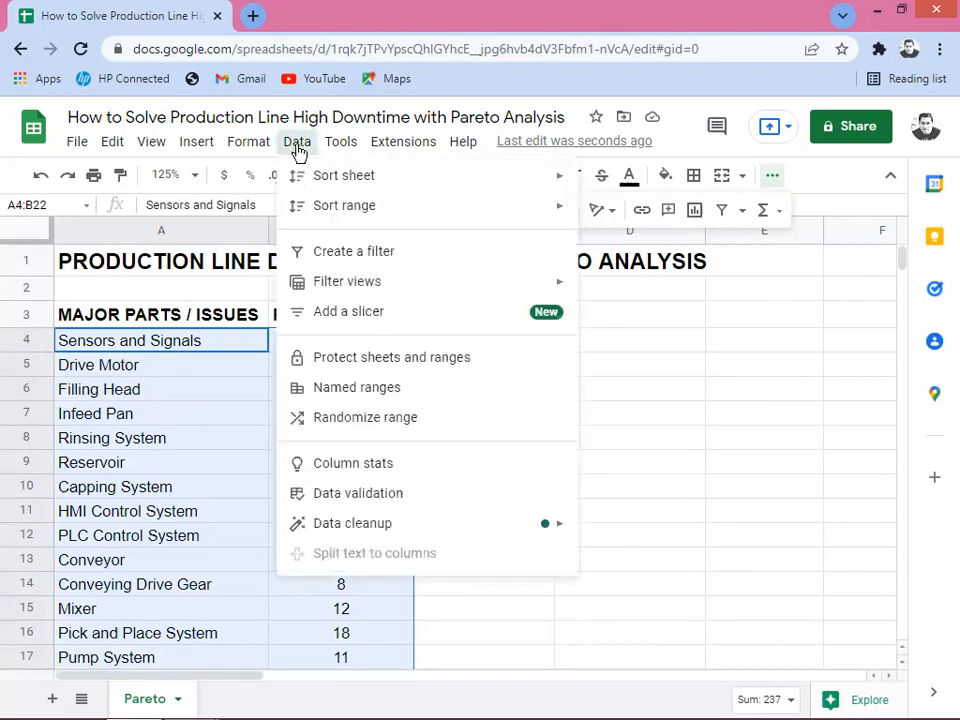
pyautogui.moveTo(346, 215)
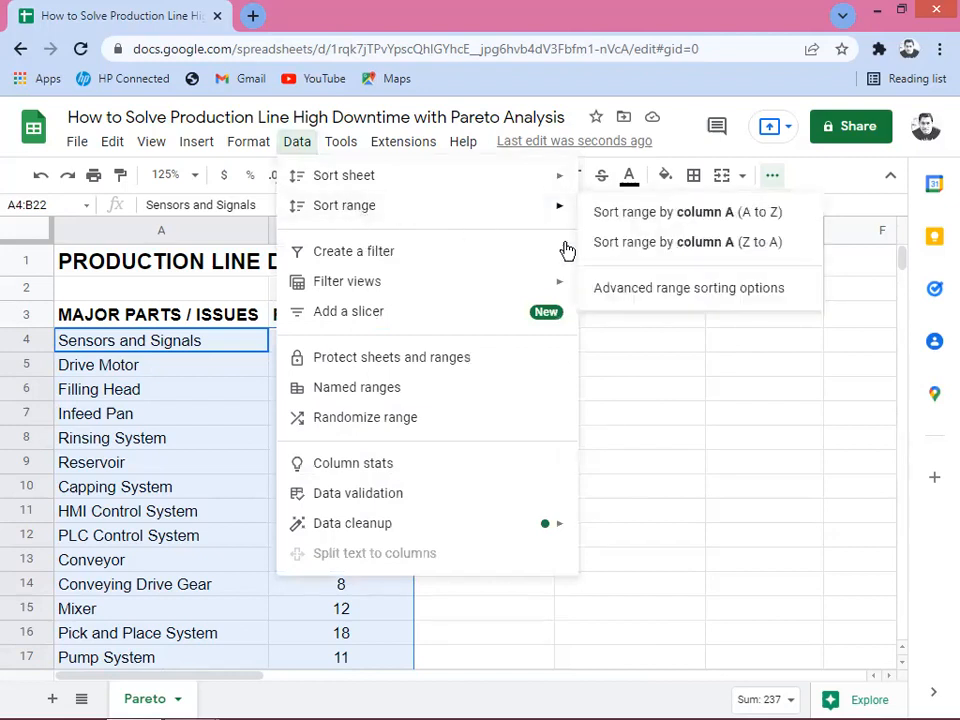
pyautogui.click(640, 290)
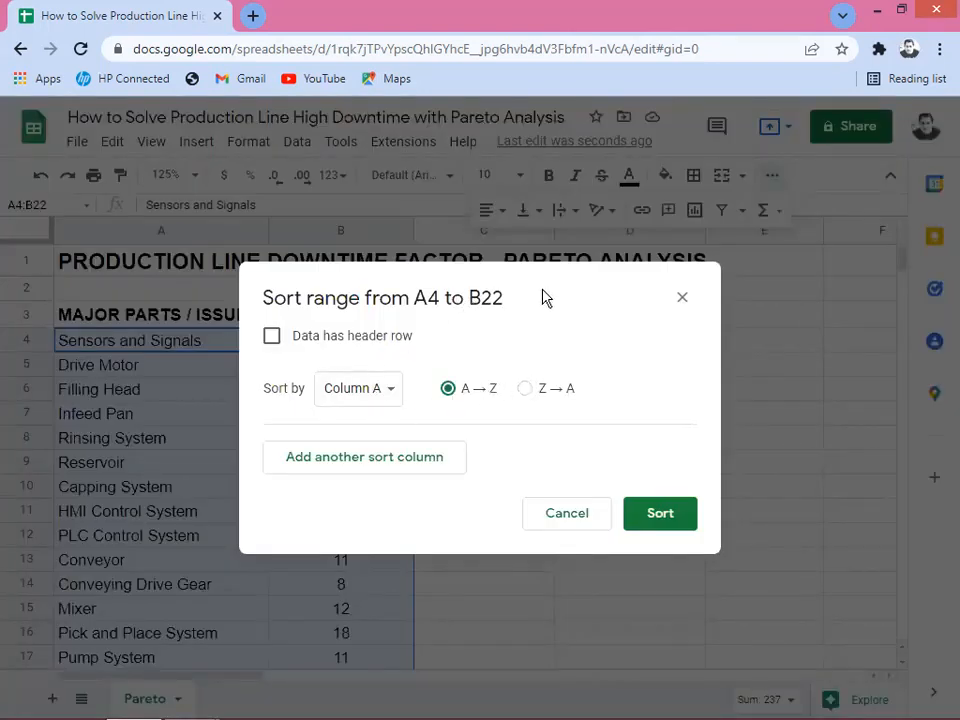
pyautogui.click(391, 394)
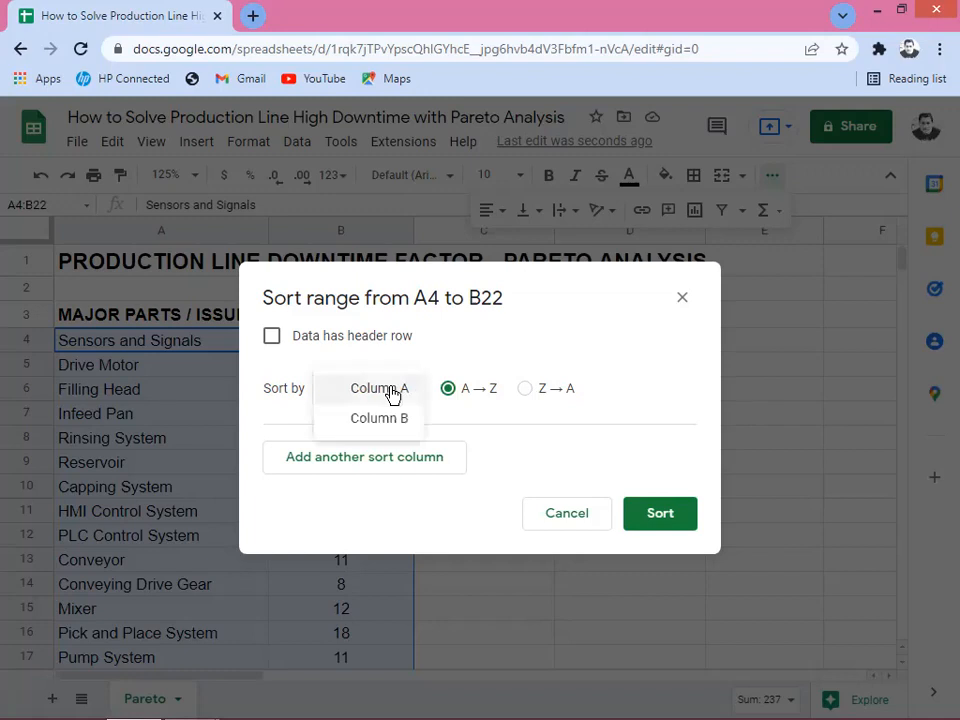
pyautogui.click(384, 422)
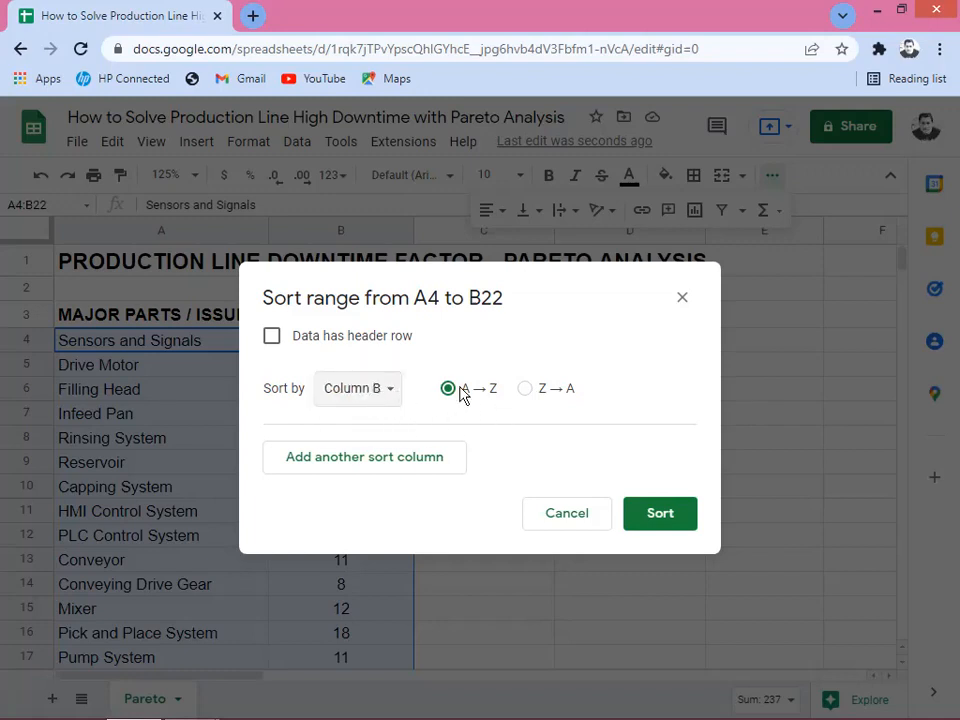
pyautogui.click(525, 390)
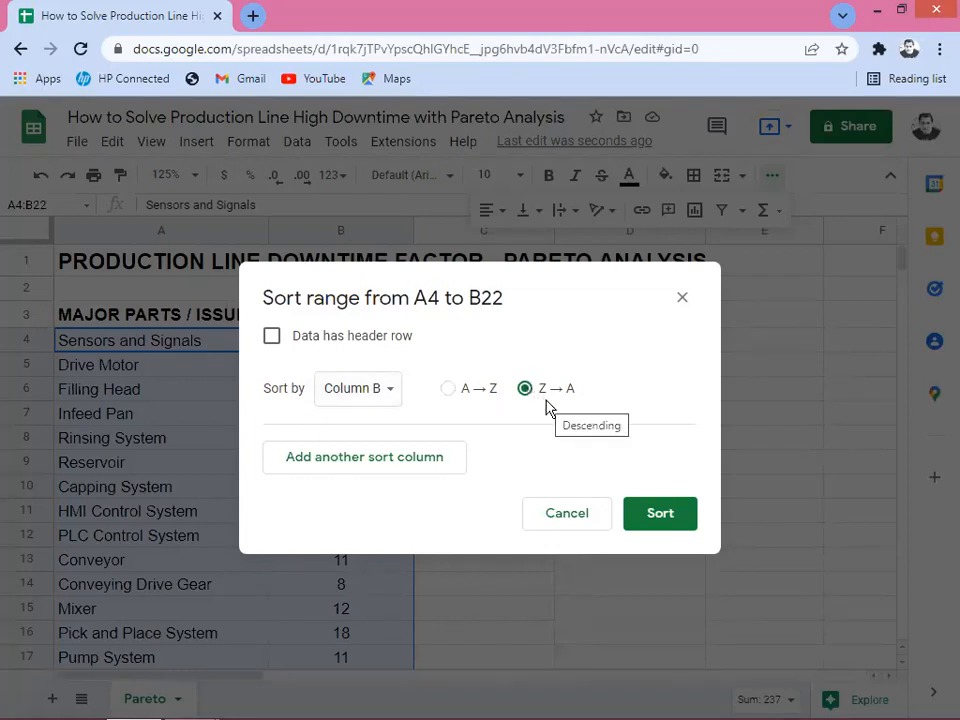
pyautogui.click(642, 514)
# - Check the sorted order of the frequency values from B5 down to the total in B23
pyautogui.click(343, 367)
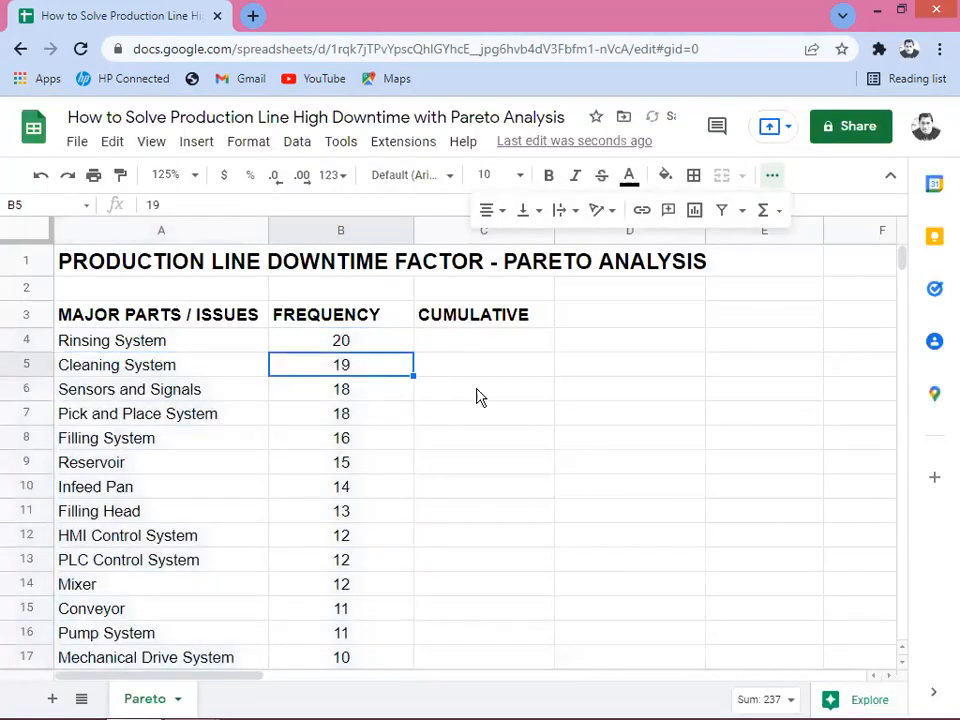
pyautogui.press('Down')
pyautogui.press('Down')
pyautogui.press('Down')
pyautogui.press('Down')
pyautogui.press('Down')
pyautogui.press('Down')
pyautogui.press('Down')
pyautogui.press('Down')
pyautogui.press('Down')
pyautogui.press('Down')
pyautogui.press('Down')
pyautogui.press('Down')
pyautogui.press('Down')
pyautogui.press('Down')
pyautogui.press('Down')
pyautogui.press('Down')
pyautogui.press('Down')
pyautogui.press('Down')
pyautogui.press('Down')
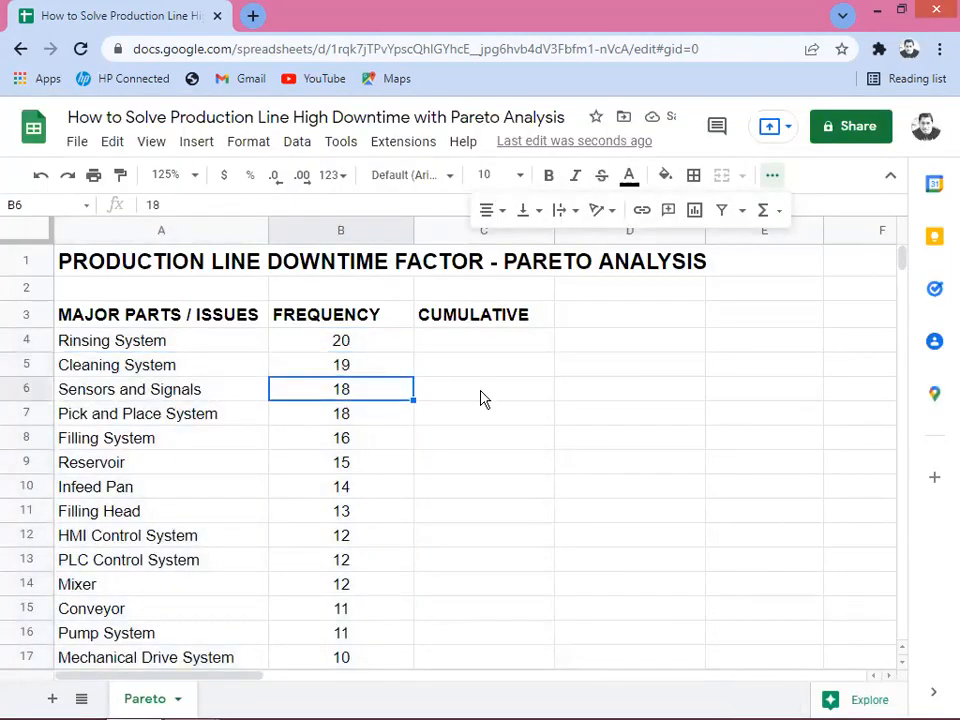
pyautogui.press('Up')
pyautogui.press('Up')
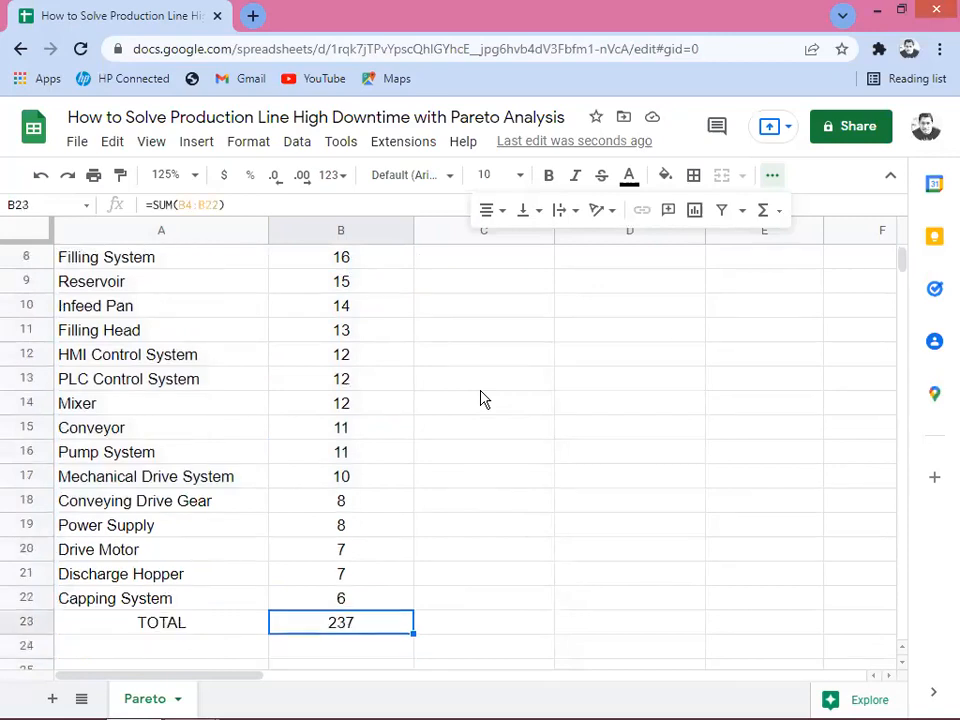
# - Start the CUMULATIVE column by entering =B4 in C4 for Rinsing System
pyautogui.press('Down')
pyautogui.press('Up')
pyautogui.press('Up')
pyautogui.press('Down')
pyautogui.press('Left')
pyautogui.press('Right')
pyautogui.press('Up')
pyautogui.press('Up')
pyautogui.press('Up')
pyautogui.press('Up')
pyautogui.press('Up')
pyautogui.press('Up')
pyautogui.press('Up')
pyautogui.press('Up')
pyautogui.press('Up')
pyautogui.press('Up')
pyautogui.press('Up')
pyautogui.press('Up')
pyautogui.press('Up')
pyautogui.press('Up')
pyautogui.press('Up')
pyautogui.press('Up')
pyautogui.press('Up')
pyautogui.press('Up')
pyautogui.press('Up')
pyautogui.press('Up')
pyautogui.press('Up')
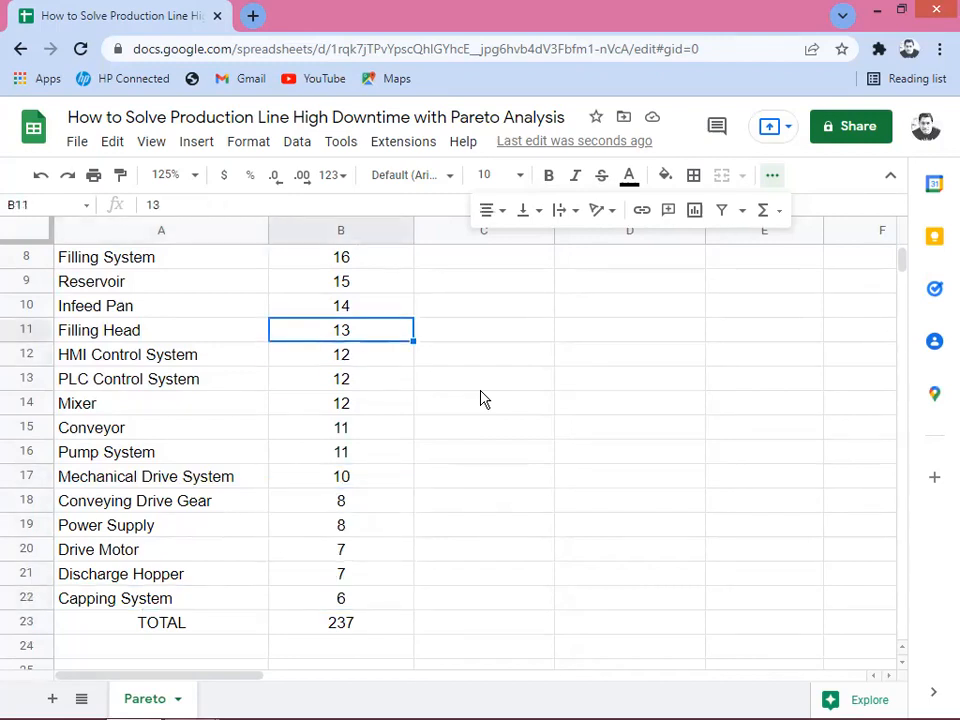
pyautogui.press('Down')
pyautogui.press('Down')
pyautogui.press('Down')
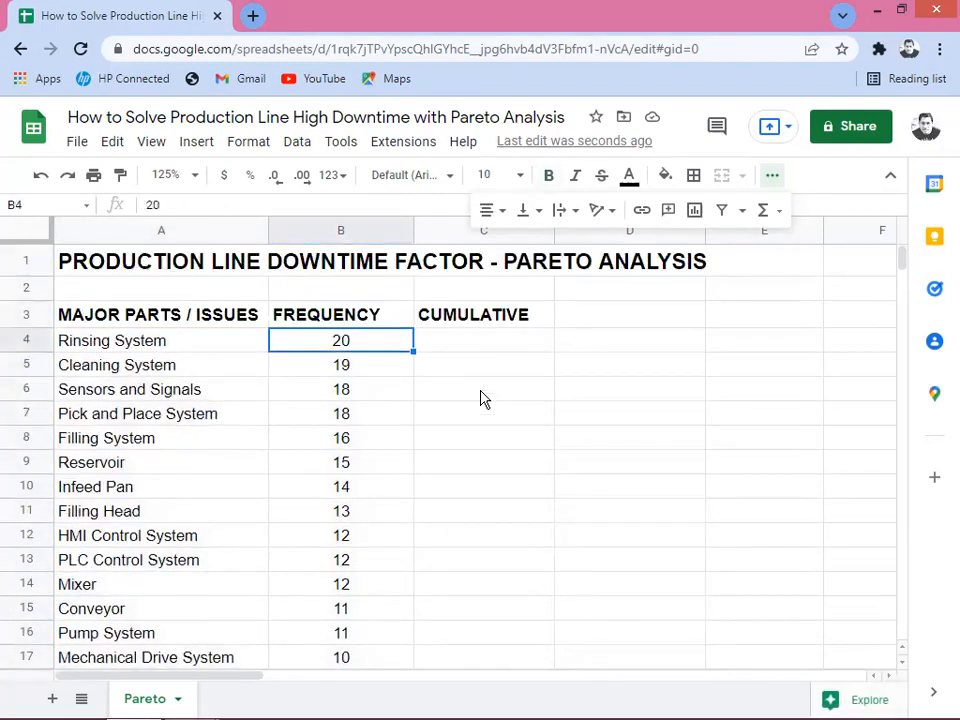
pyautogui.press('Right')
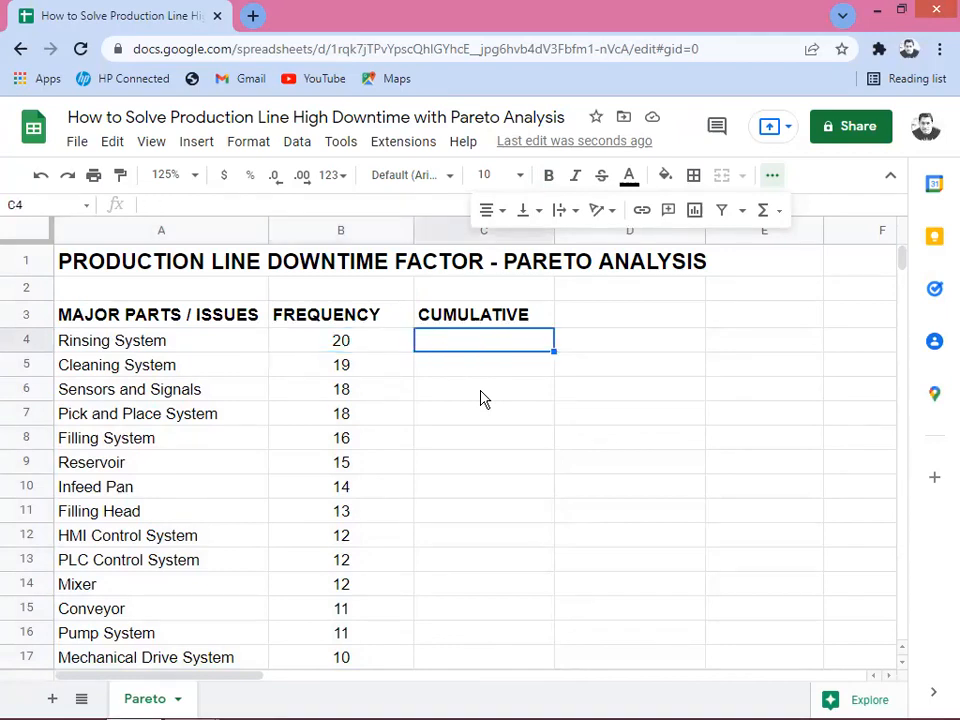
pyautogui.write('=')
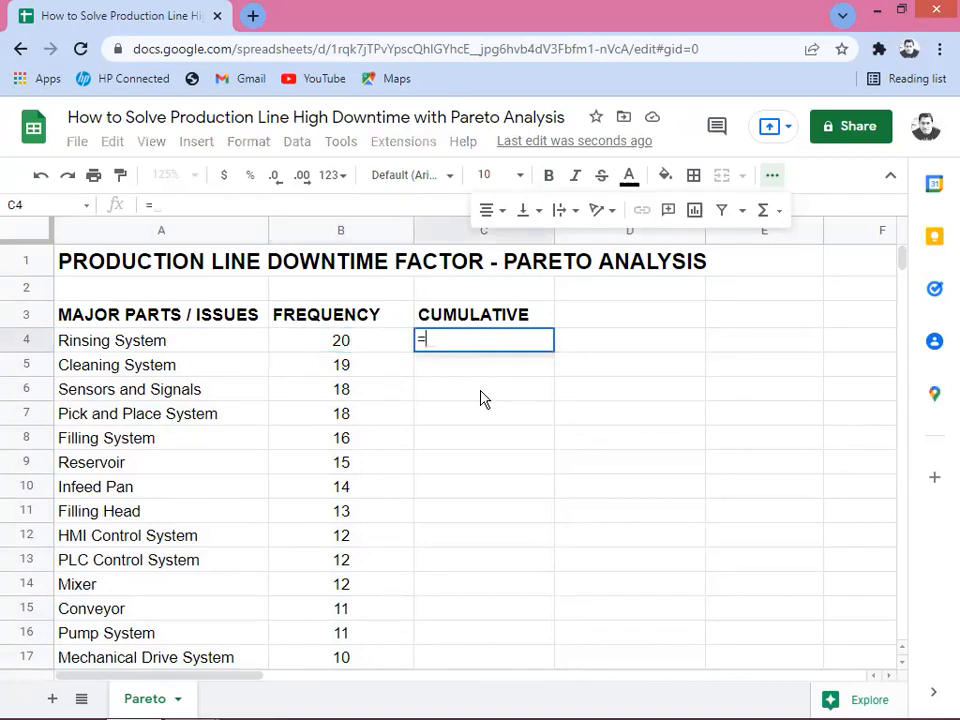
pyautogui.press('Left')
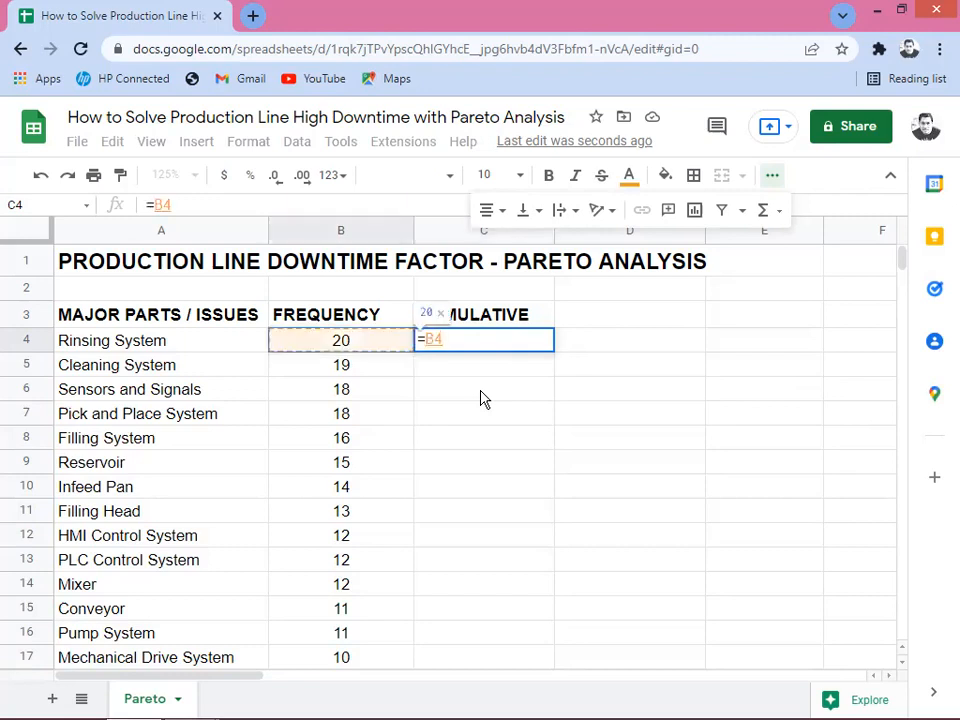
pyautogui.press('Return')
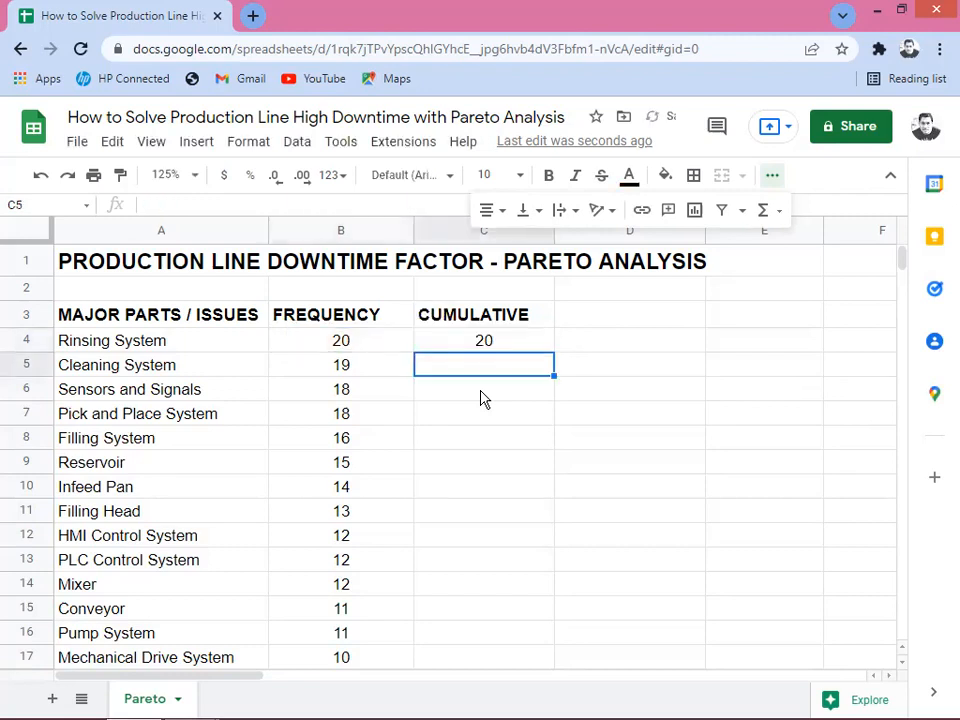
# - Enter the running-total formula =C4+B5 in C5 and fill it down the rest of the CUMULATIVE column
pyautogui.write('=')
pyautogui.press('Up')
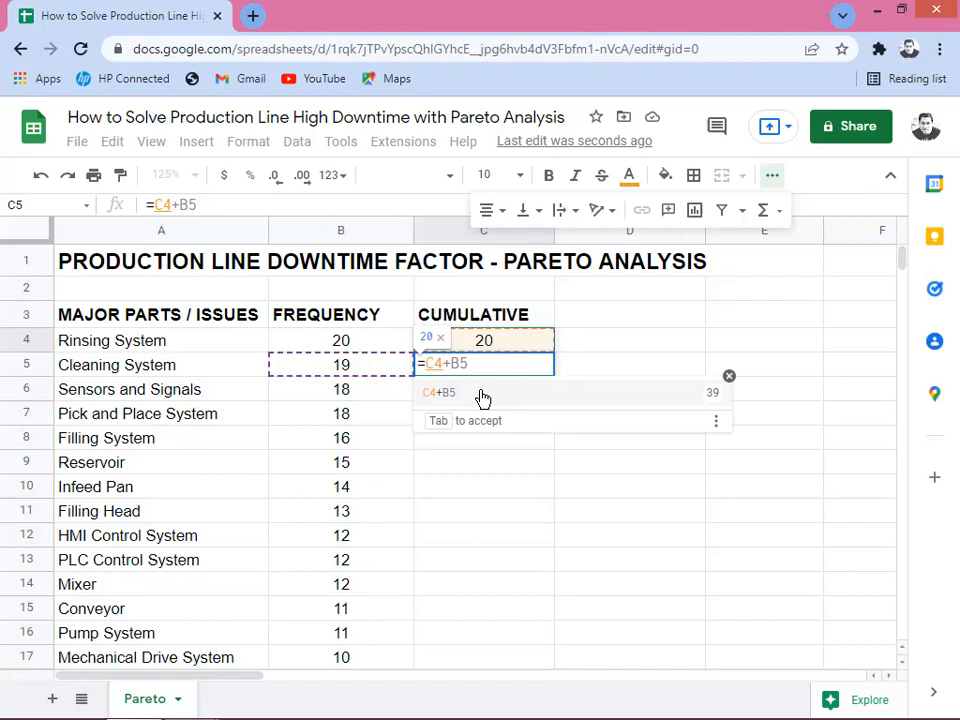
pyautogui.click(482, 398)
pyautogui.press('Up')
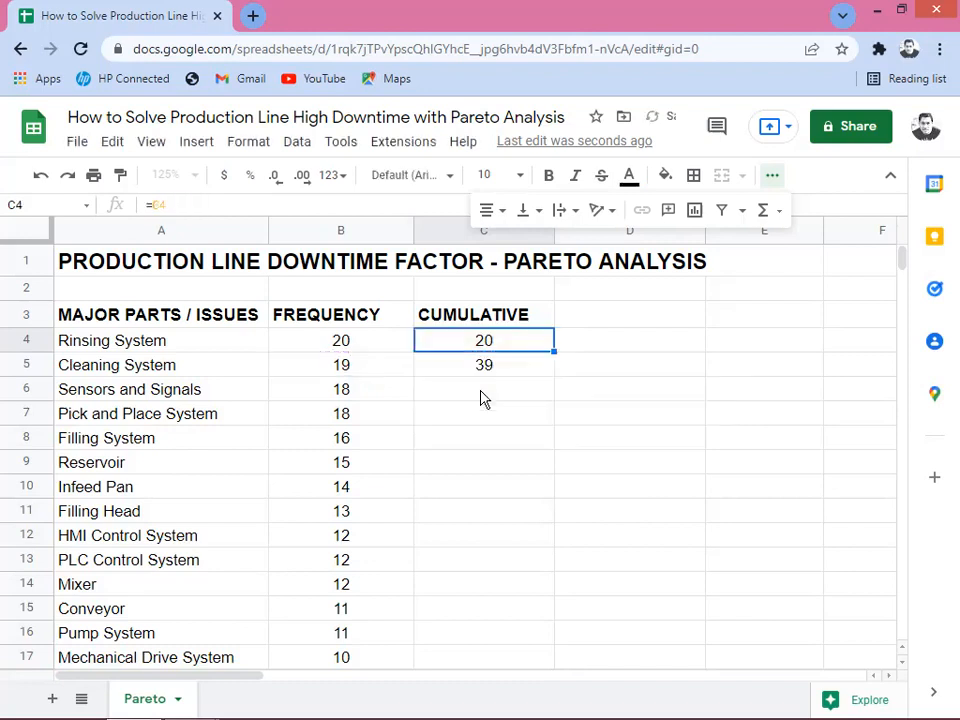
pyautogui.click(483, 373)
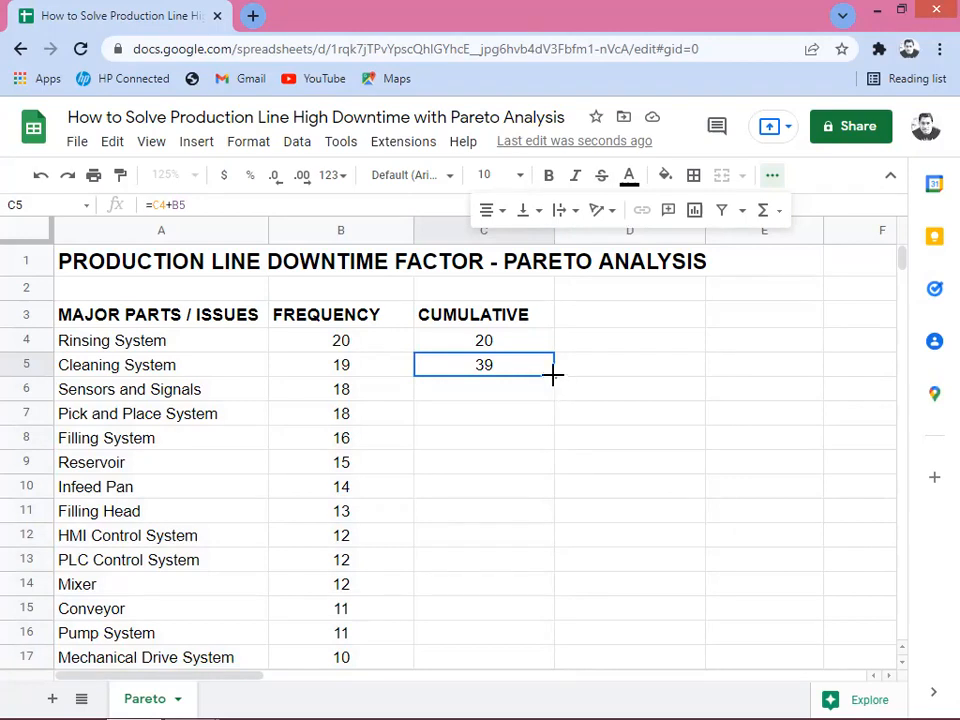
pyautogui.doubleClick(553, 374)
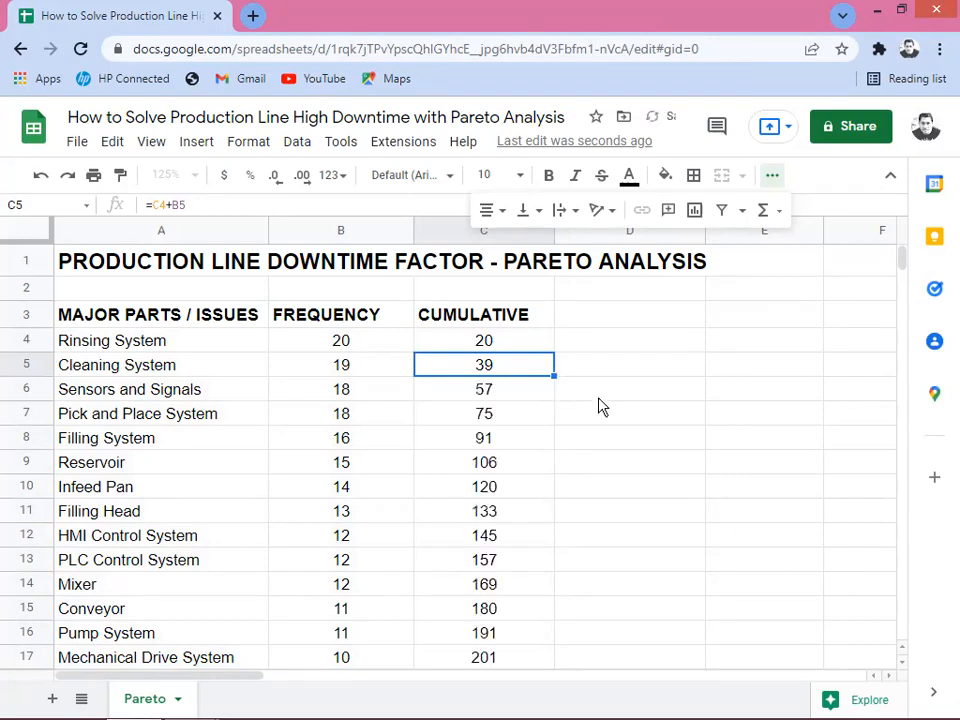
# - Clear the surplus cumulative formula from C23 in the TOTAL row
pyautogui.click(527, 495)
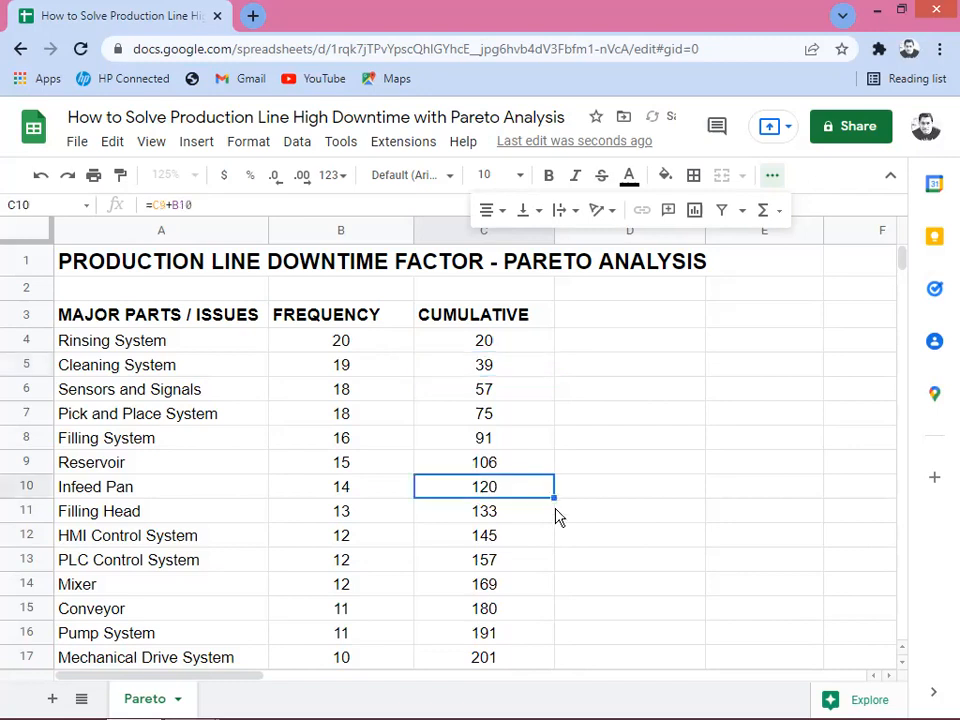
pyautogui.press('Down')
pyautogui.press('Down')
pyautogui.press('Down')
pyautogui.press('Down')
pyautogui.press('Down')
pyautogui.press('Down')
pyautogui.press('Down')
pyautogui.press('Down')
pyautogui.press('Down')
pyautogui.press('Down')
pyautogui.press('Down')
pyautogui.press('Down')
pyautogui.press('Down')
pyautogui.press('Down')
pyautogui.press('Down')
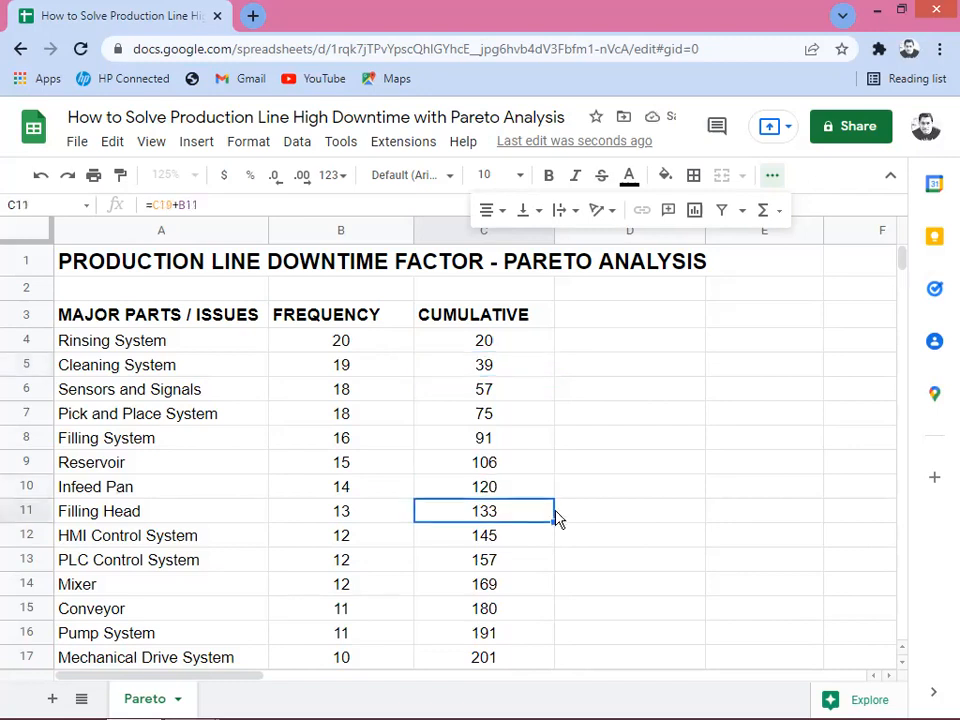
pyautogui.press('Up')
pyautogui.press('Up')
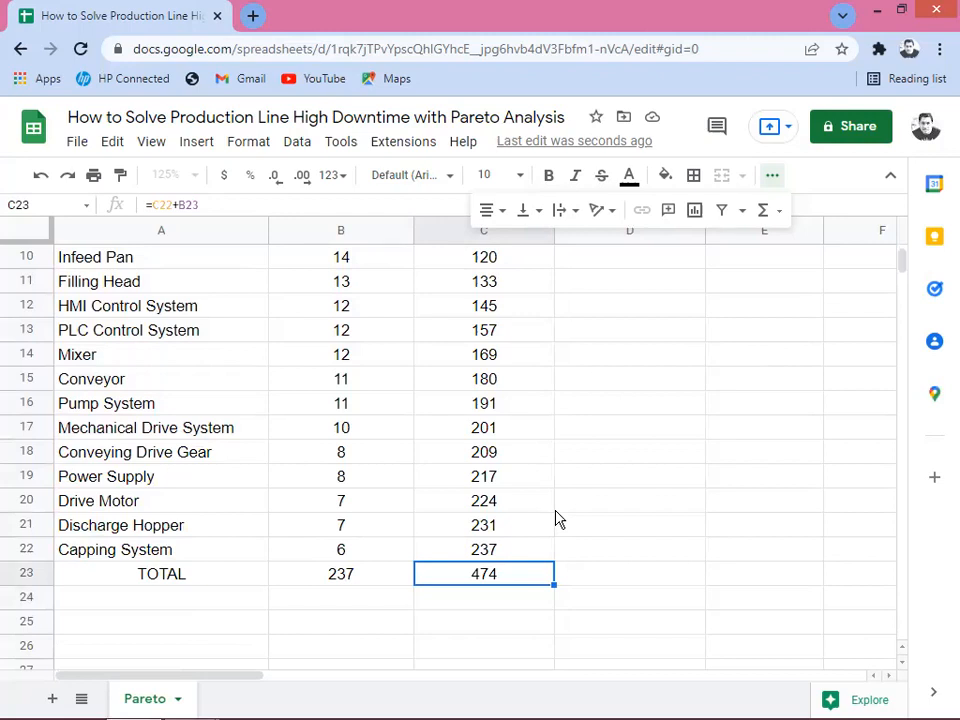
pyautogui.press('Delete')
# - Compare the last cumulative value in C22 with the frequency total in B23
pyautogui.press('Up')
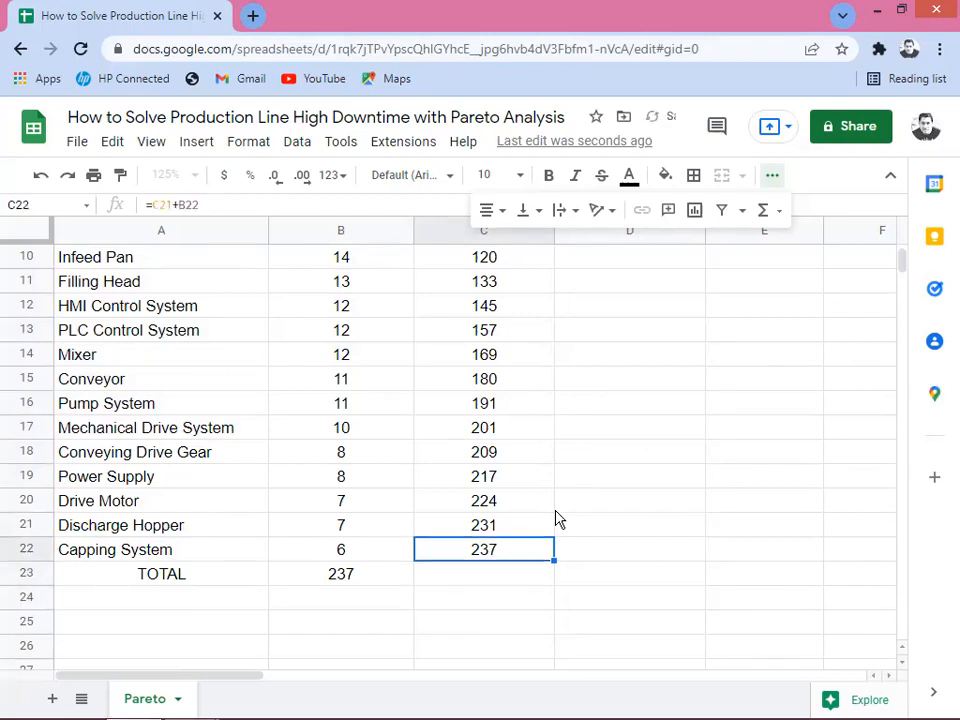
pyautogui.press('Left')
pyautogui.press('Down')
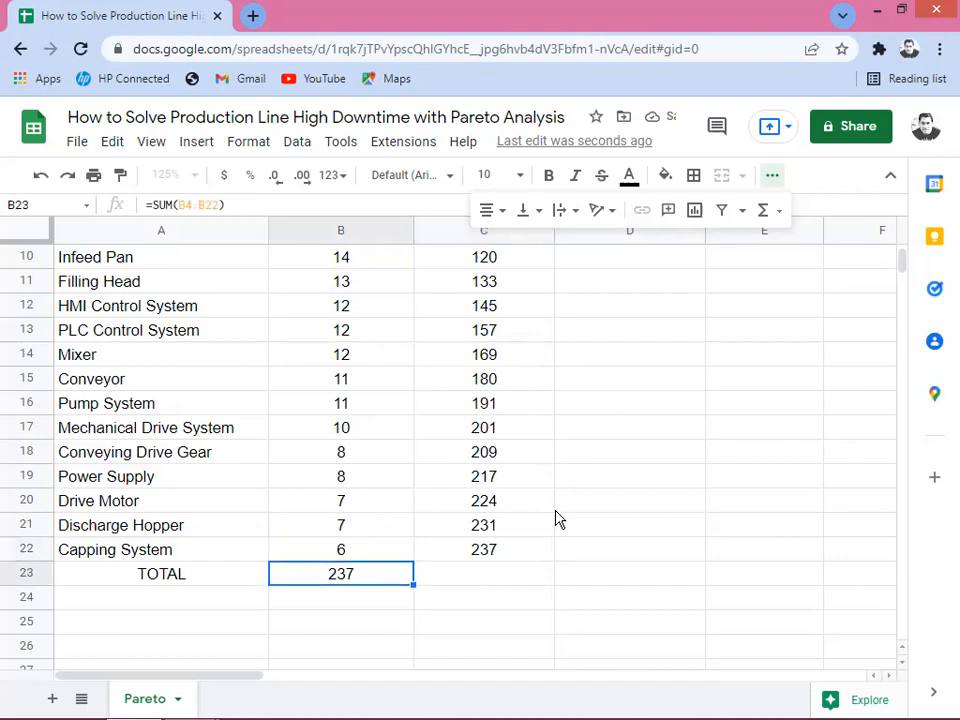
# - Add the column header PERCENTAGE in D3, next to CUMULATIVE
pyautogui.press('Right')
pyautogui.press('Up')
pyautogui.press('Up')
pyautogui.press('Up')
pyautogui.press('Up')
pyautogui.press('Up')
pyautogui.press('Up')
pyautogui.press('Up')
pyautogui.press('Up')
pyautogui.press('Up')
pyautogui.press('Up')
pyautogui.press('Up')
pyautogui.press('Up')
pyautogui.press('Up')
pyautogui.press('Up')
pyautogui.press('Up')
pyautogui.press('Up')
pyautogui.press('Up')
pyautogui.press('Up')
pyautogui.press('Up')
pyautogui.press('Up')
pyautogui.press('Up')
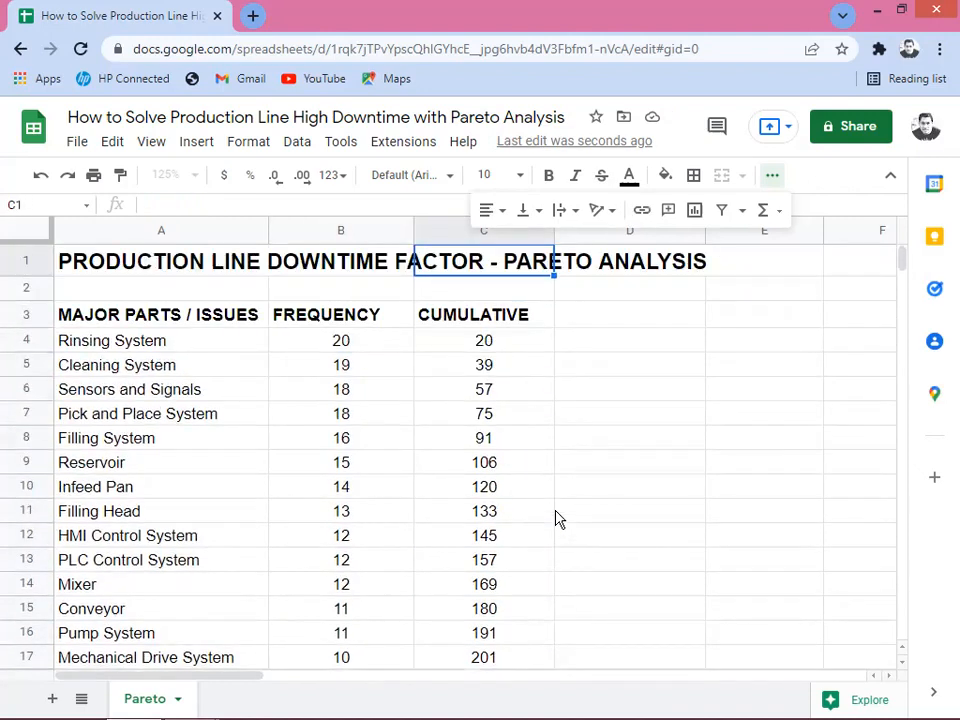
pyautogui.press('Down')
pyautogui.press('Right')
pyautogui.press('Down')
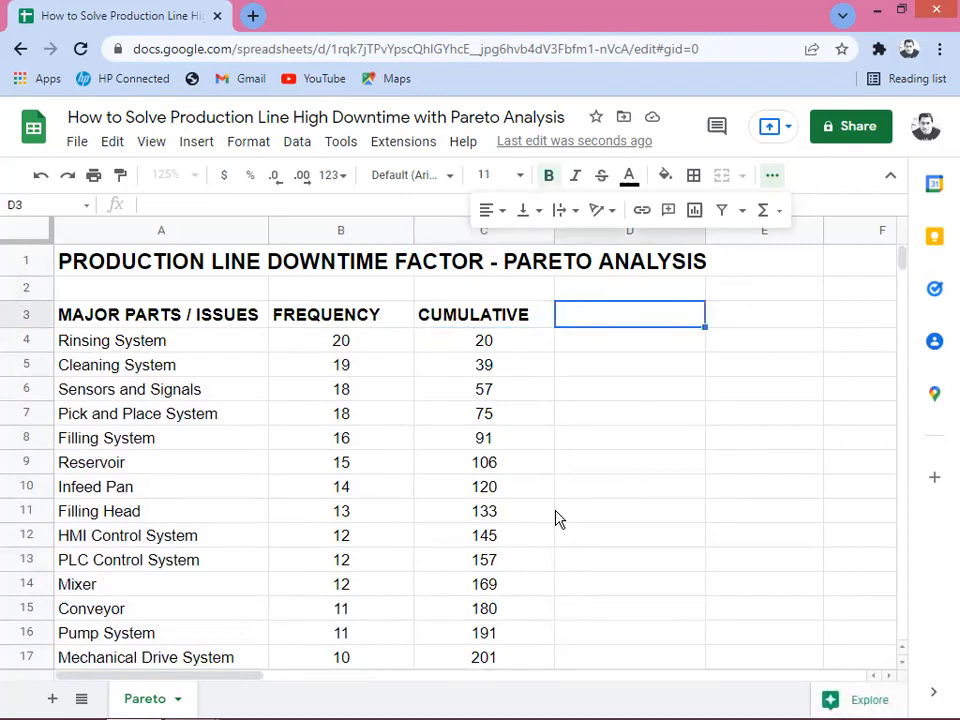
pyautogui.write('PER')
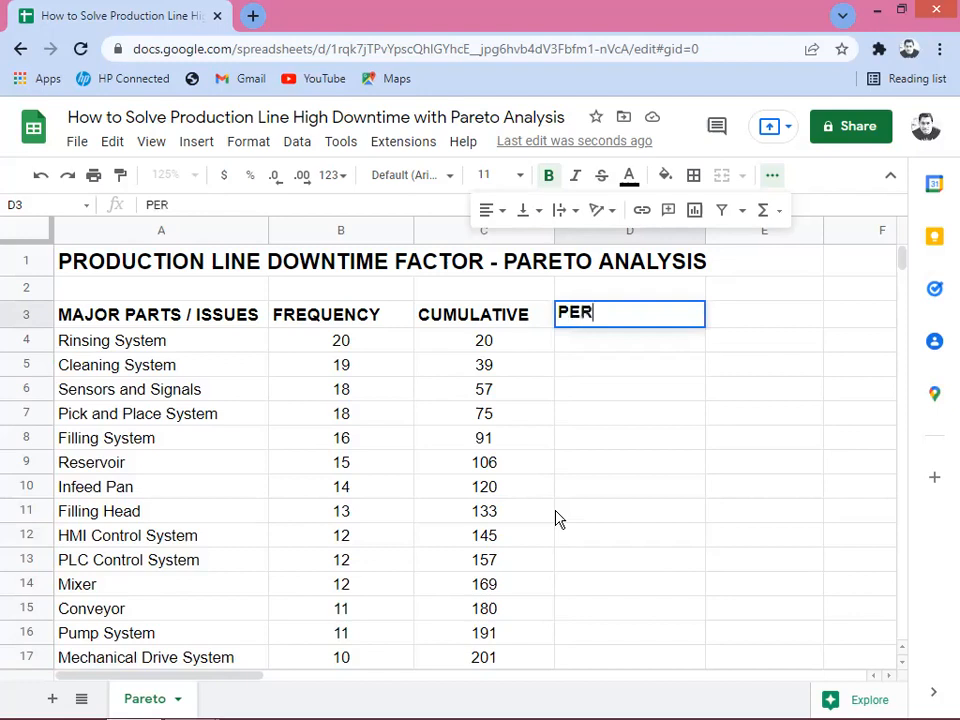
pyautogui.write('CENTA')
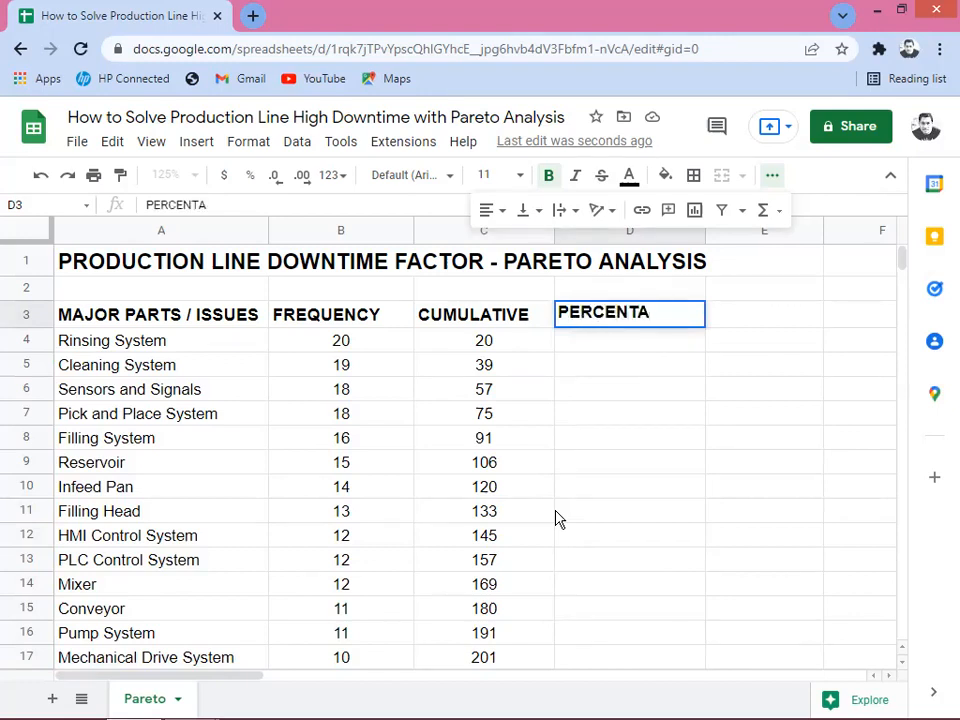
pyautogui.write('GE')
pyautogui.press('Tab')
pyautogui.press('Left')
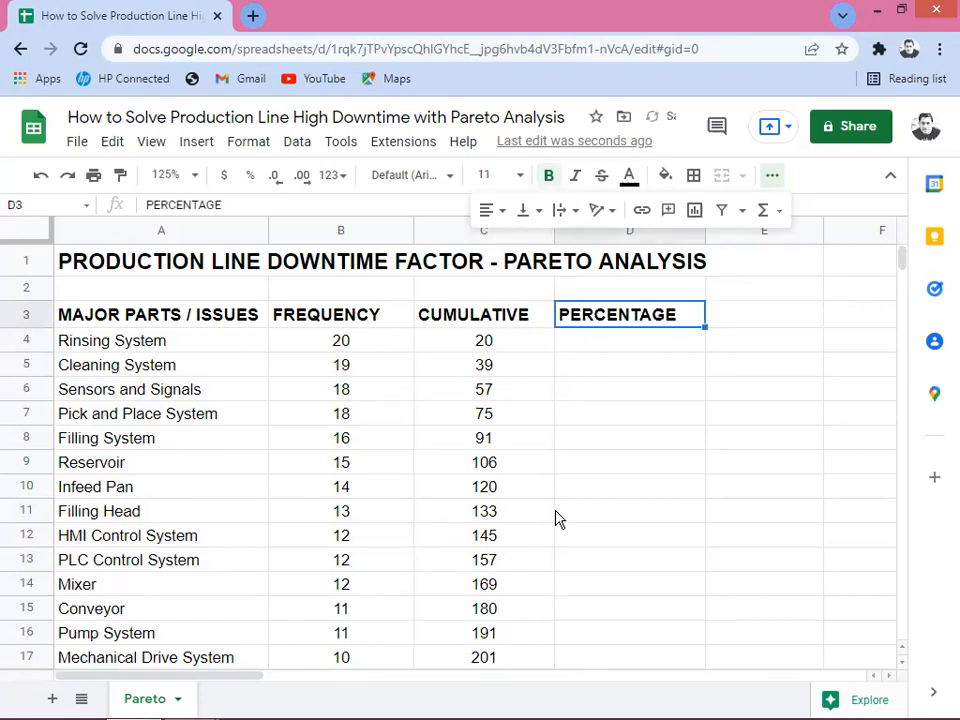
# - Enter =C4/$B$23 in D4 to divide the first cumulative value by the total, with the total's reference made absolute
pyautogui.press('Down')
pyautogui.write('=')
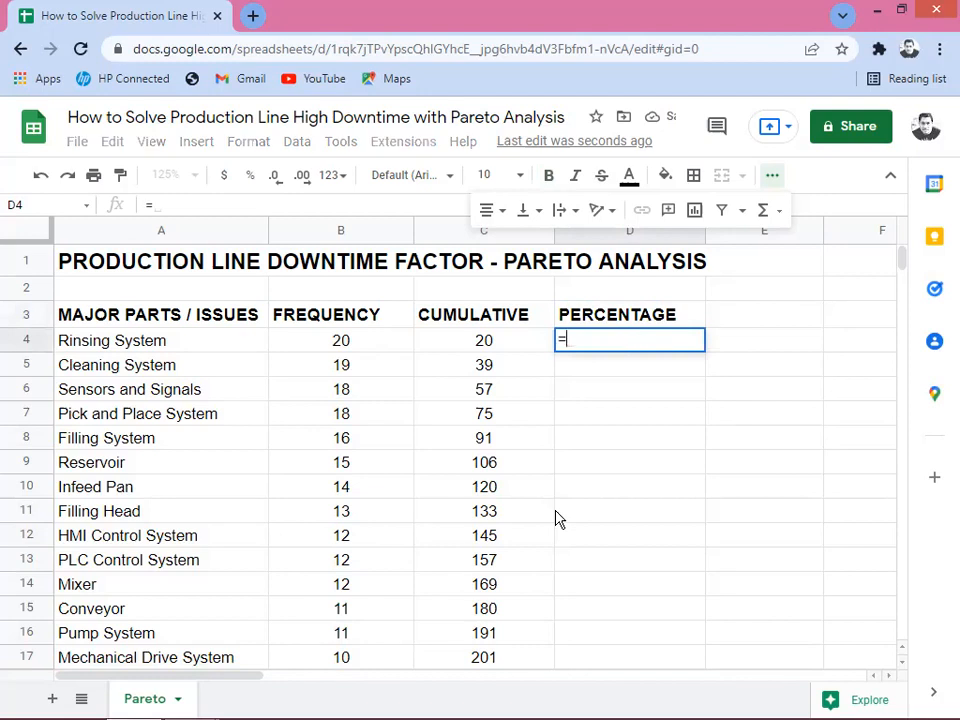
pyautogui.press('Left')
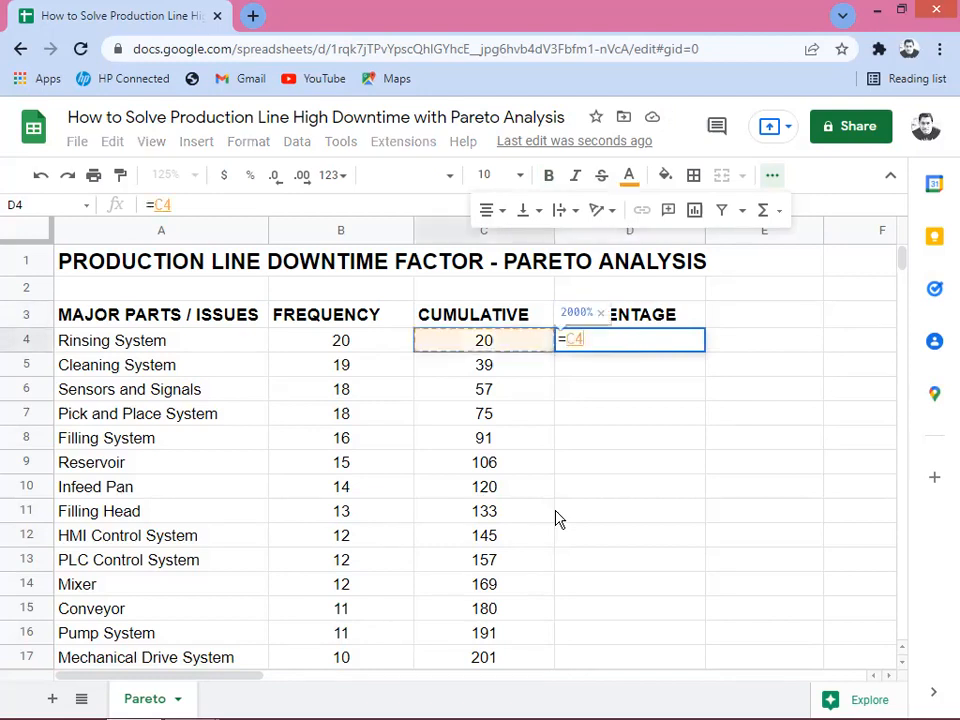
pyautogui.write('/')
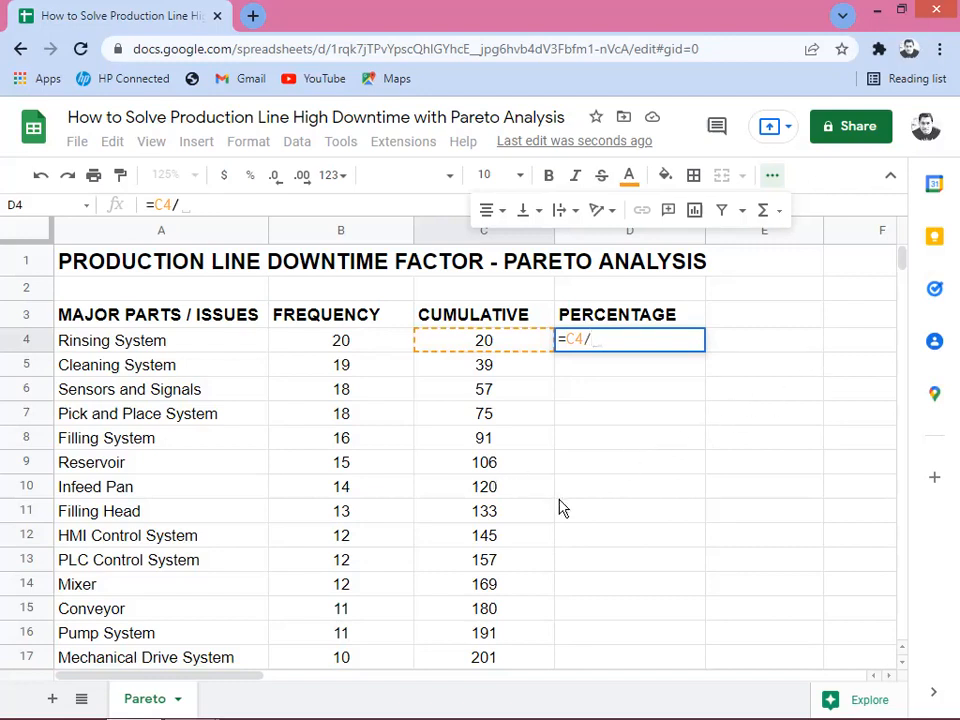
pyautogui.press('Down')
pyautogui.press('Left')
pyautogui.press('Left')
pyautogui.press('Down')
pyautogui.press('Down')
pyautogui.press('Down')
pyautogui.press('Down')
pyautogui.press('Down')
pyautogui.press('Down')
pyautogui.press('Down')
pyautogui.press('Down')
pyautogui.press('Down')
pyautogui.press('Down')
pyautogui.press('Down')
pyautogui.press('Down')
pyautogui.press('Down')
pyautogui.press('Down')
pyautogui.press('Down')
pyautogui.press('Down')
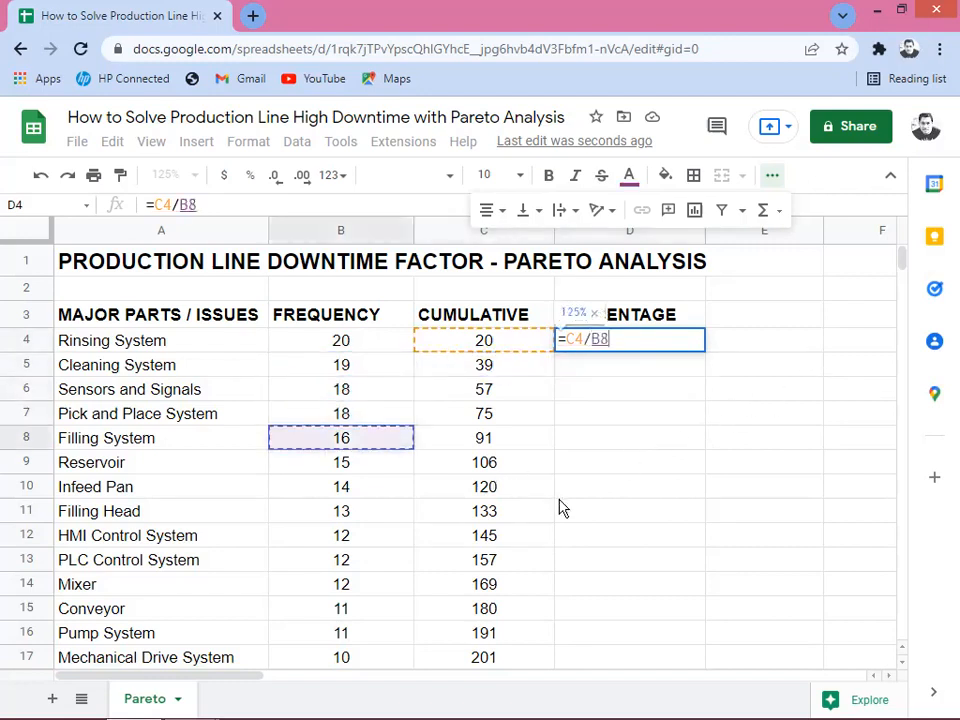
pyautogui.press('Down')
pyautogui.press('Down')
pyautogui.press('Down')
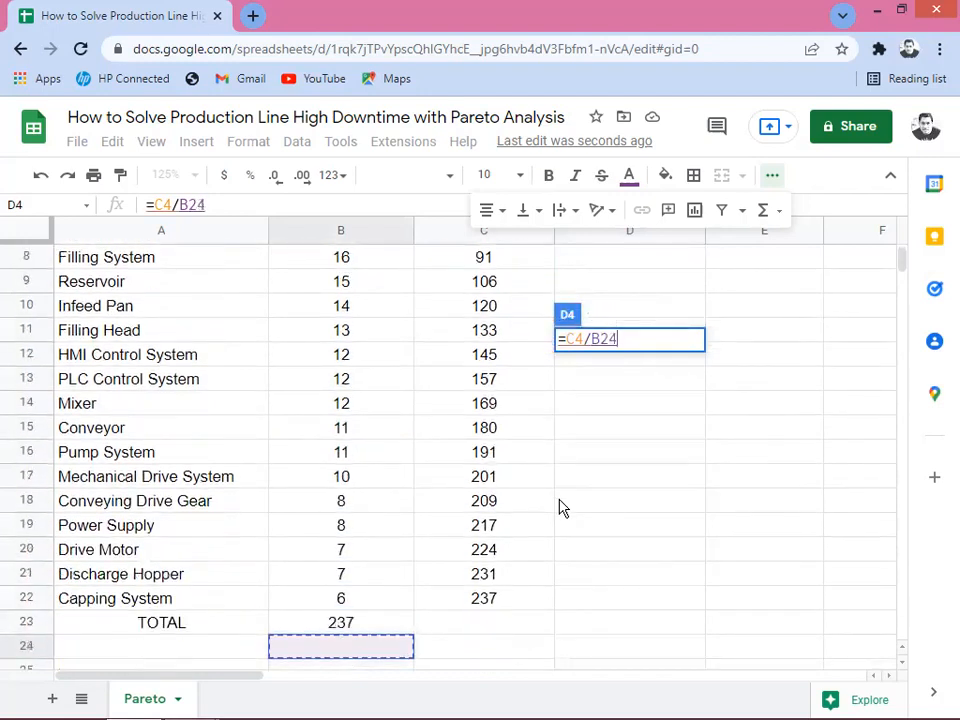
pyautogui.press('Up')
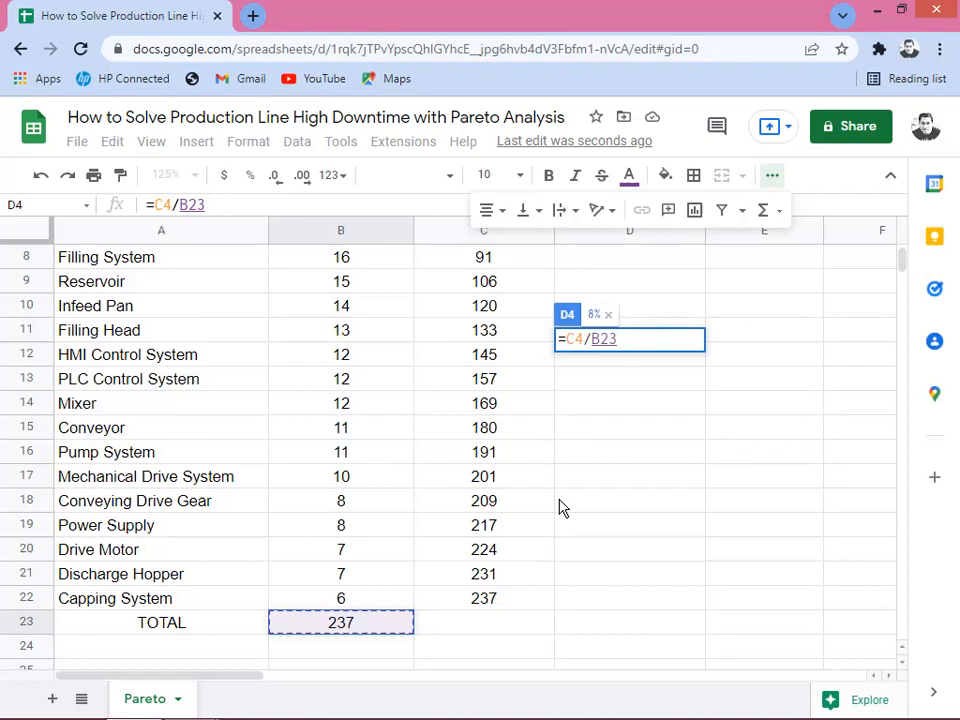
pyautogui.press('F4')
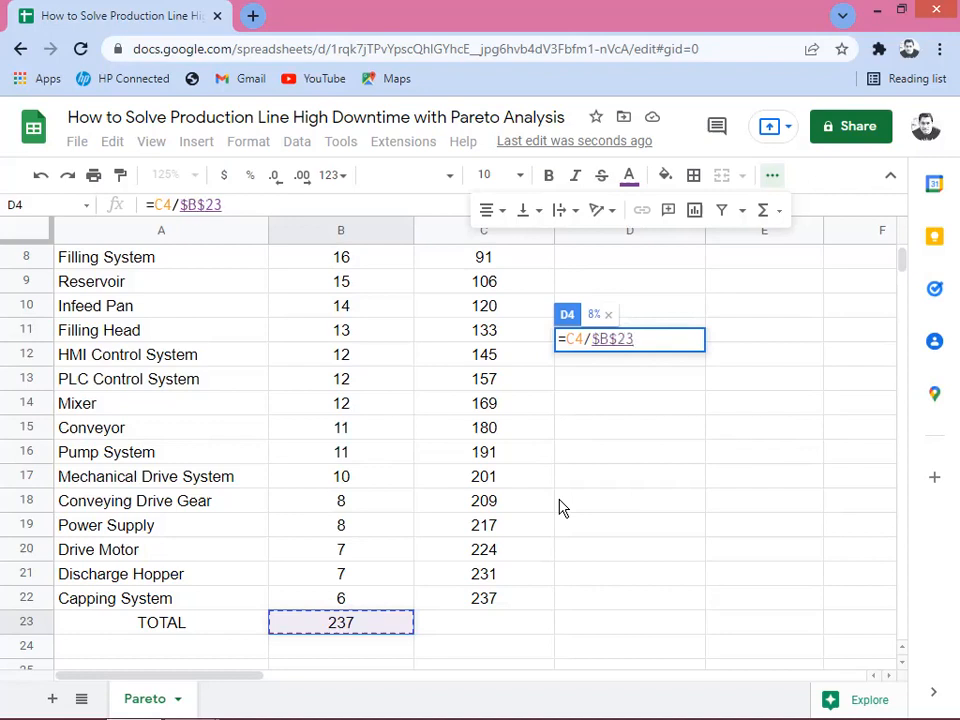
pyautogui.press('Return')
# - Fill the percentage formula from D4 down the PERCENTAGE column to Capping System in row 22
pyautogui.press('Up')
pyautogui.press('Up')
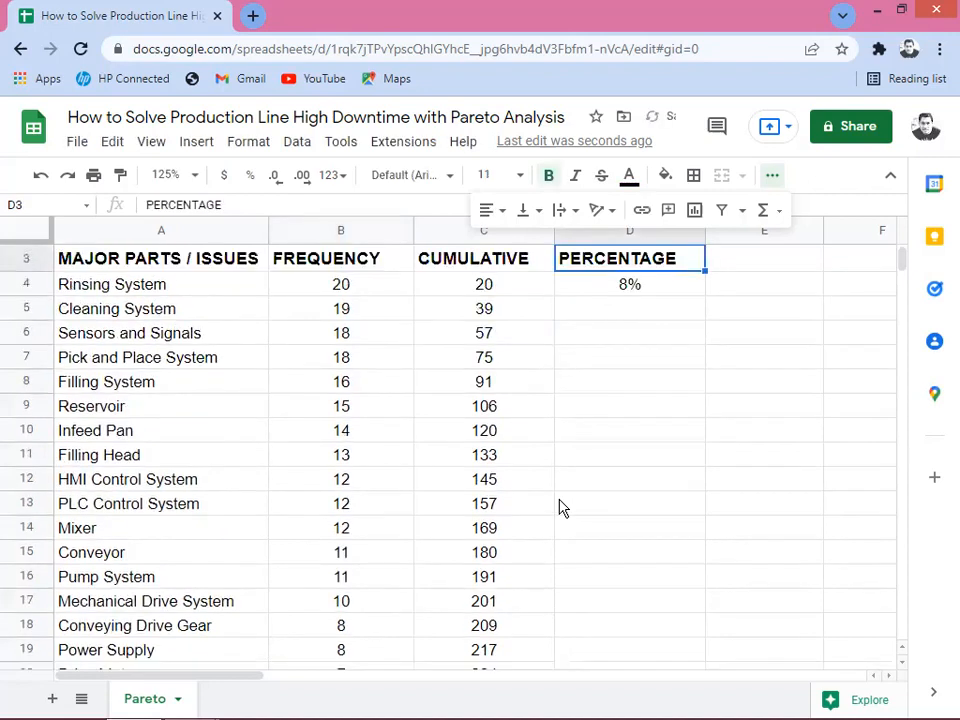
pyautogui.press('Down')
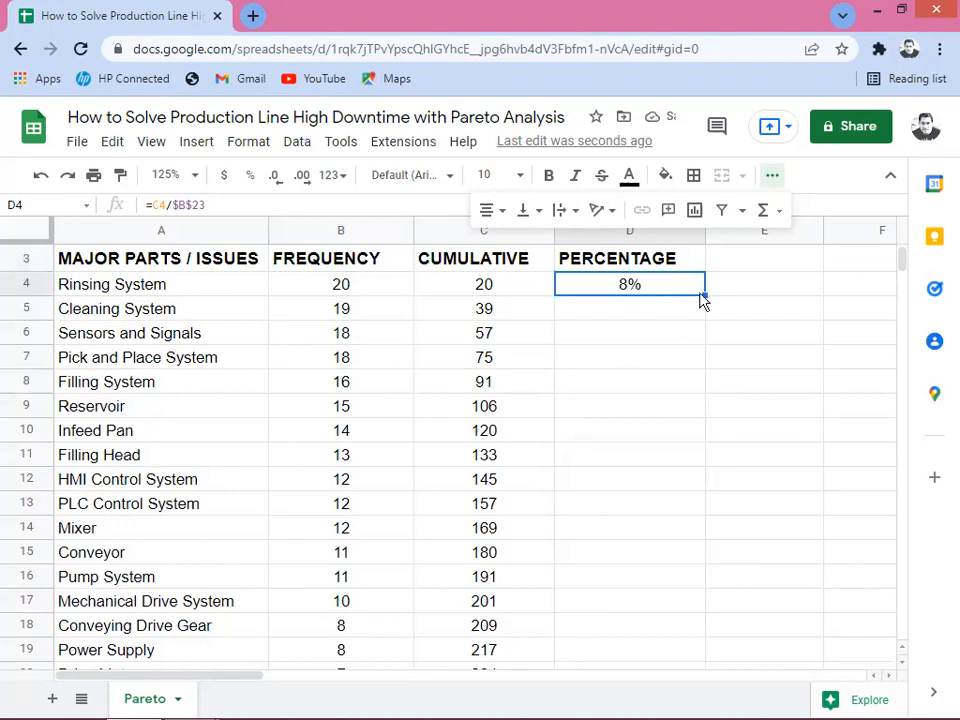
pyautogui.doubleClick(703, 291)
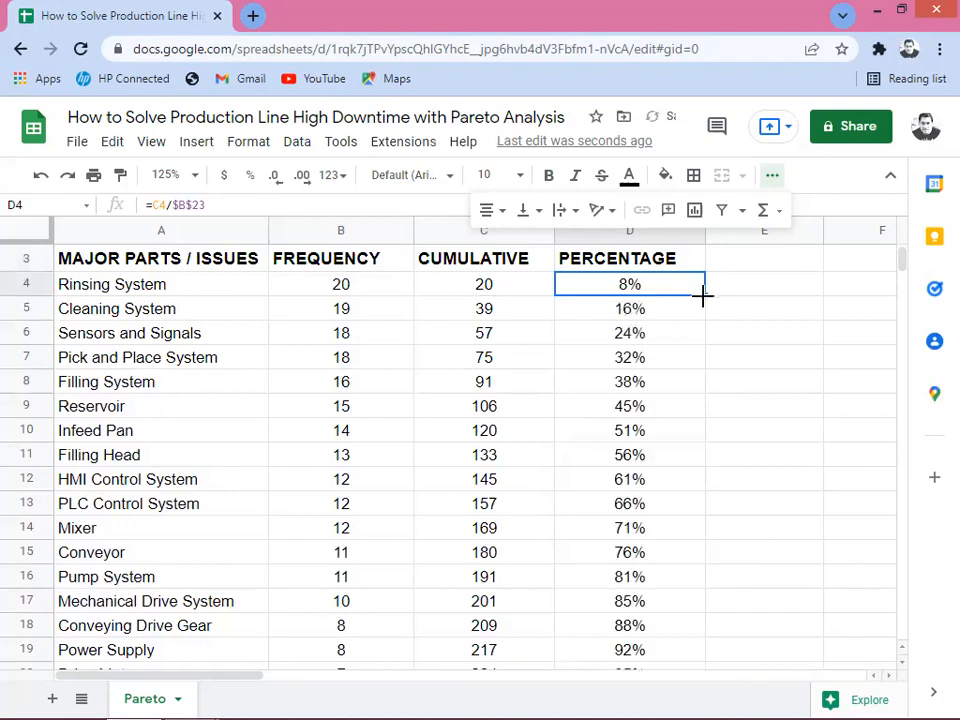
# - Check the filled cumulative percentages from D7 down to the Capping System row
pyautogui.click(646, 358)
pyautogui.press('Down')
pyautogui.press('Down')
pyautogui.press('Down')
pyautogui.press('Down')
pyautogui.press('Down')
pyautogui.press('Down')
pyautogui.press('Down')
pyautogui.press('Down')
pyautogui.press('Down')
pyautogui.press('Down')
pyautogui.press('Down')
pyautogui.press('Down')
pyautogui.press('Down')
pyautogui.press('Down')
pyautogui.press('Down')
pyautogui.press('Down')
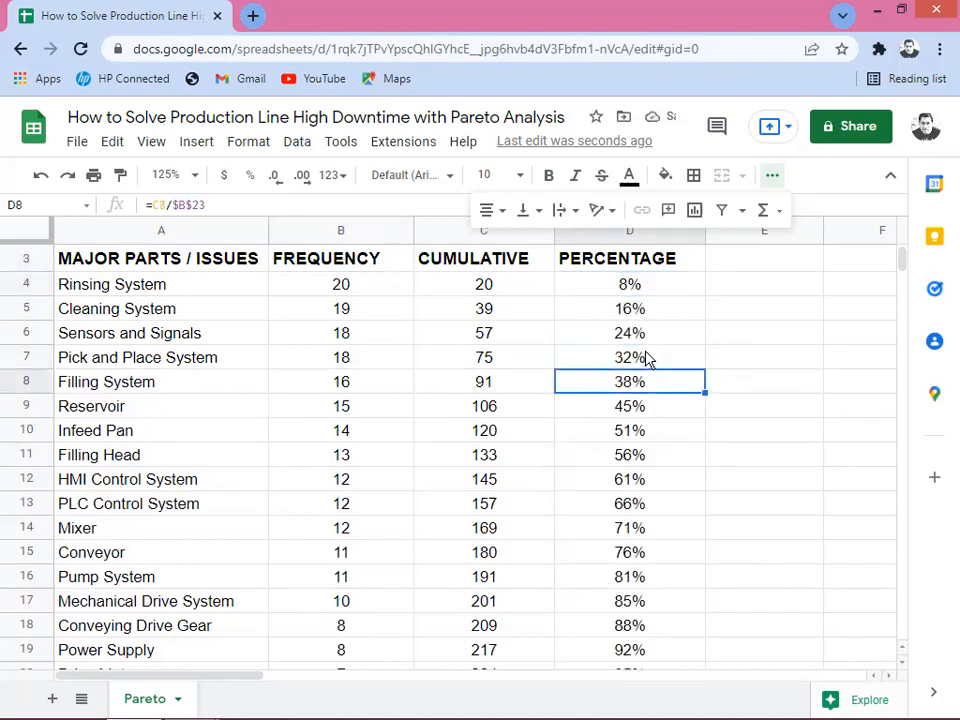
pyautogui.press('Down')
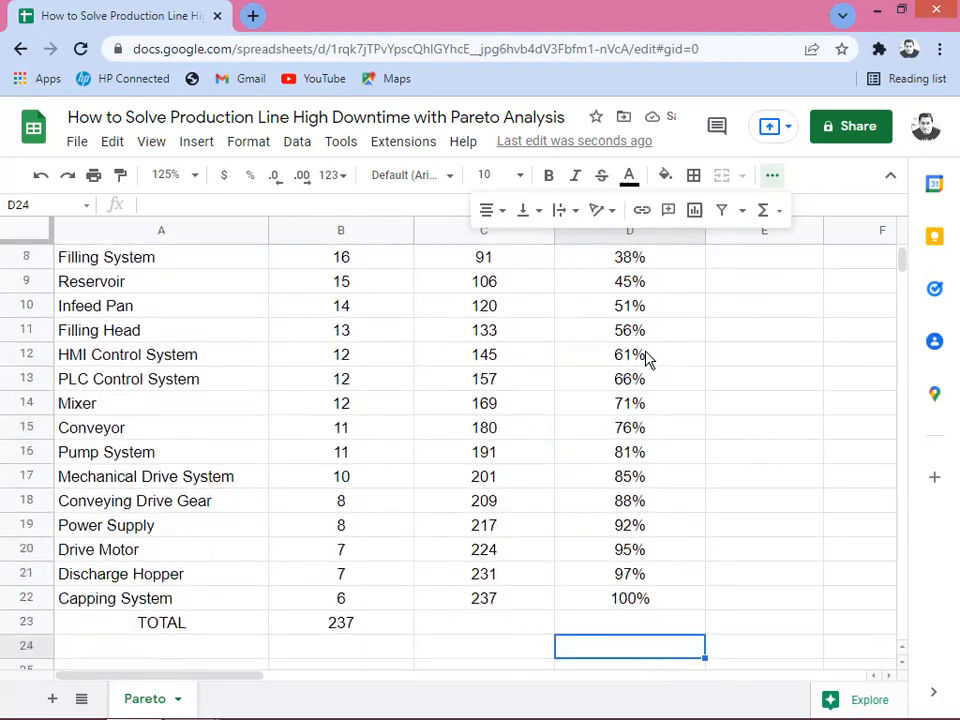
pyautogui.press('Up')
pyautogui.press('Up')
pyautogui.press('Left')
pyautogui.press('Left')
pyautogui.press('Left')
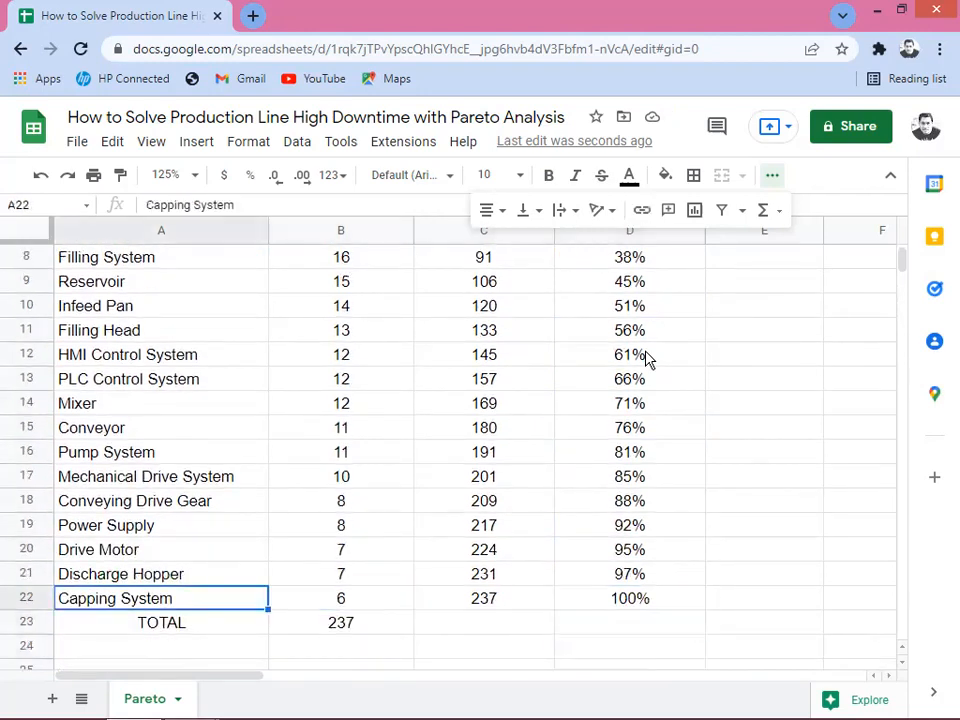
# - Review the table from the Capping System row back up to the column headers in row 3
pyautogui.press('Up')
pyautogui.press('Up')
pyautogui.press('Up')
pyautogui.press('Up')
pyautogui.press('Up')
pyautogui.press('Up')
pyautogui.press('Up')
pyautogui.press('Up')
pyautogui.press('Up')
pyautogui.press('Up')
pyautogui.press('Up')
pyautogui.press('Up')
pyautogui.press('Up')
pyautogui.press('Up')
pyautogui.press('Up')
pyautogui.press('Up')
pyautogui.press('Up')
pyautogui.press('Up')
pyautogui.press('Up')
pyautogui.press('Up')
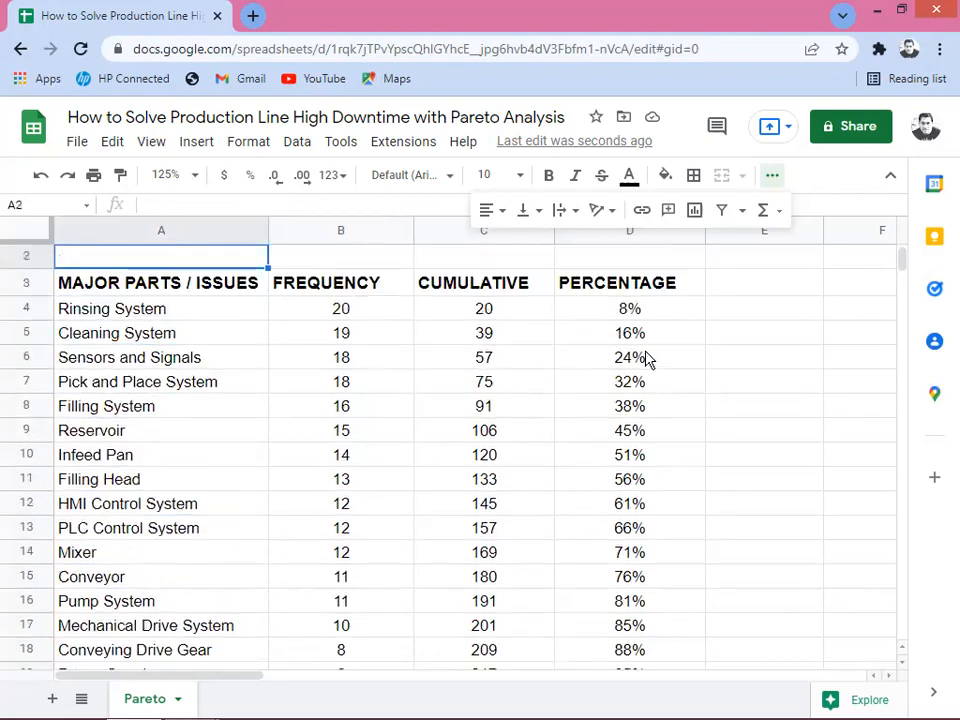
pyautogui.press('Down')
pyautogui.press('Down')
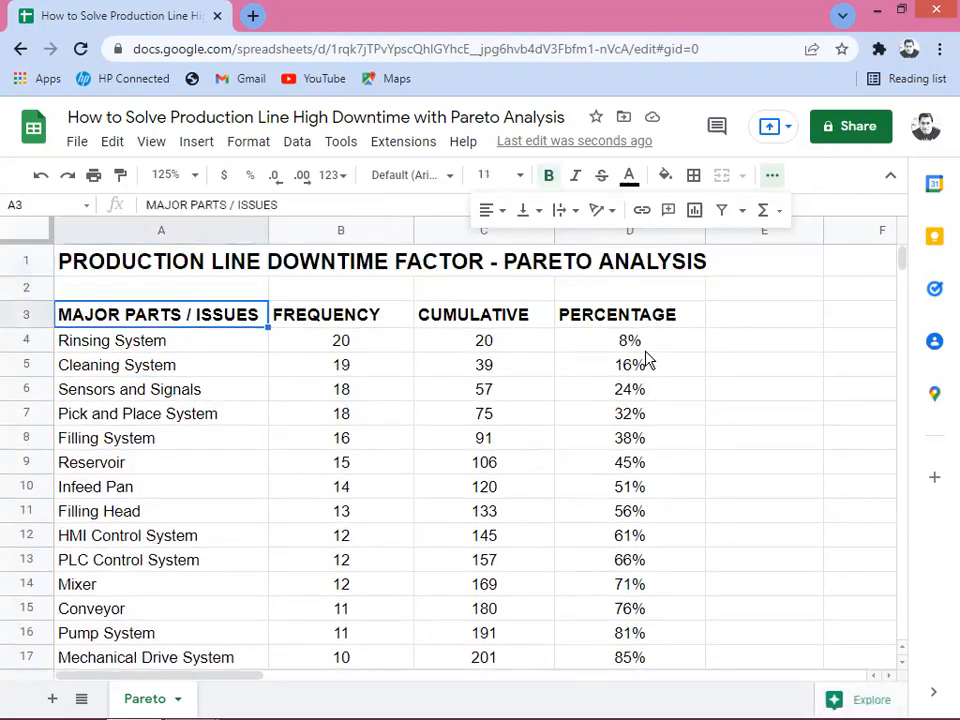
pyautogui.press('Right')
pyautogui.press('Right')
pyautogui.press('Right')
pyautogui.press('Left')
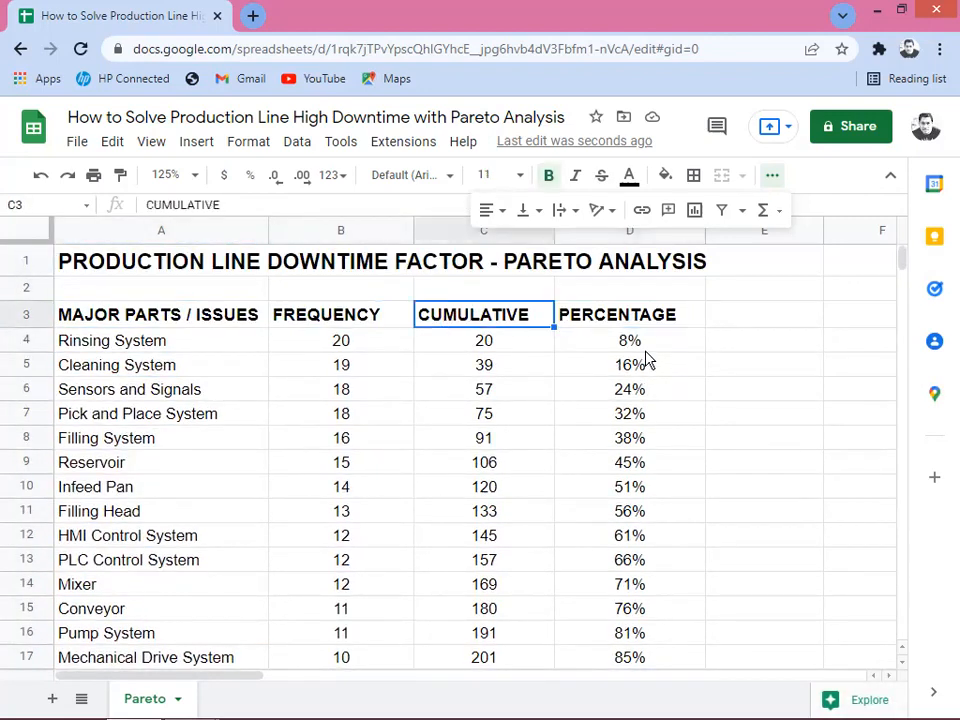
pyautogui.press('Left')
pyautogui.press('Left')
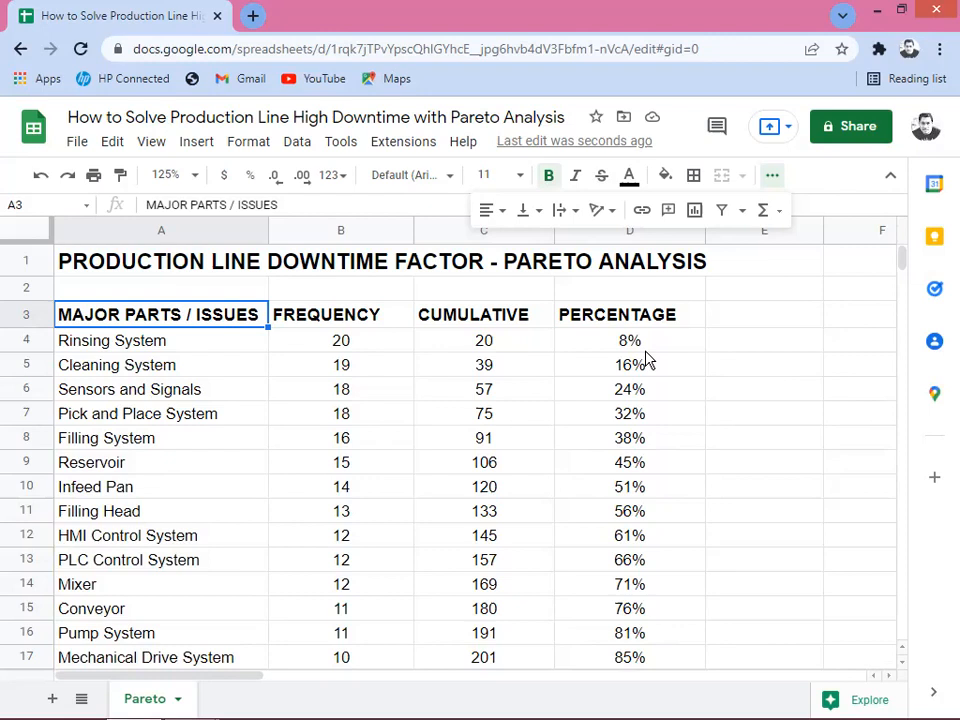
# - Select rows 3 to 22 of the MAJOR PARTS / ISSUES, FREQUENCY and PERCENTAGE columns together, leaving out CUMULATIVE
pyautogui.press('ctrl')
pyautogui.moveTo(148, 318); pyautogui.dragTo(191, 508)
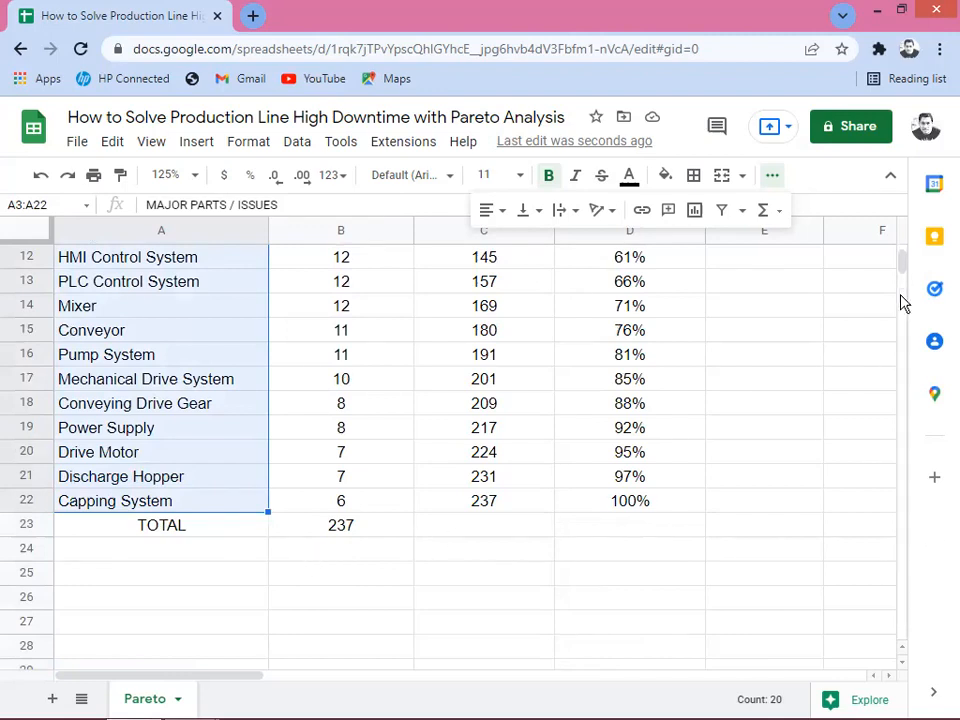
pyautogui.moveTo(902, 274); pyautogui.dragTo(903, 245)
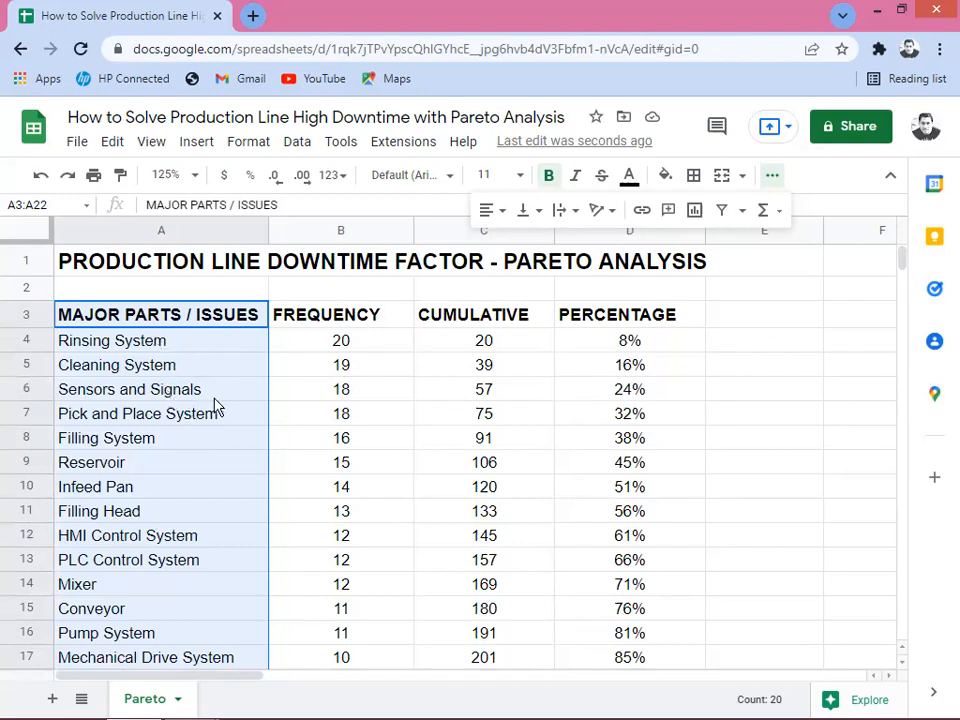
pyautogui.hotkey('shift', 'Right')
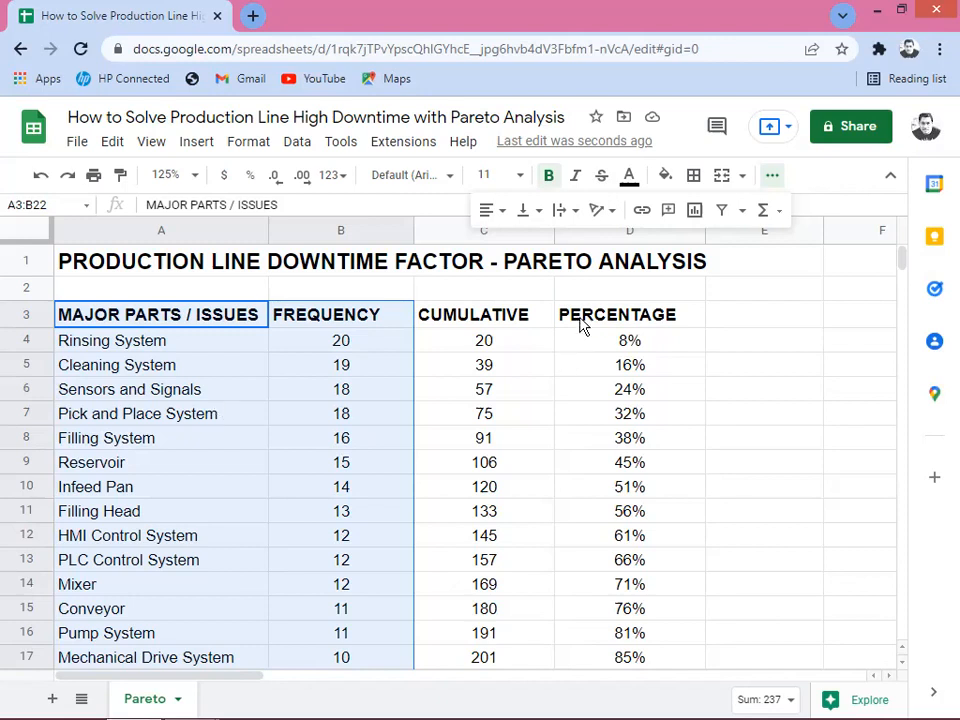
pyautogui.moveTo(593, 318); pyautogui.dragTo(624, 540)
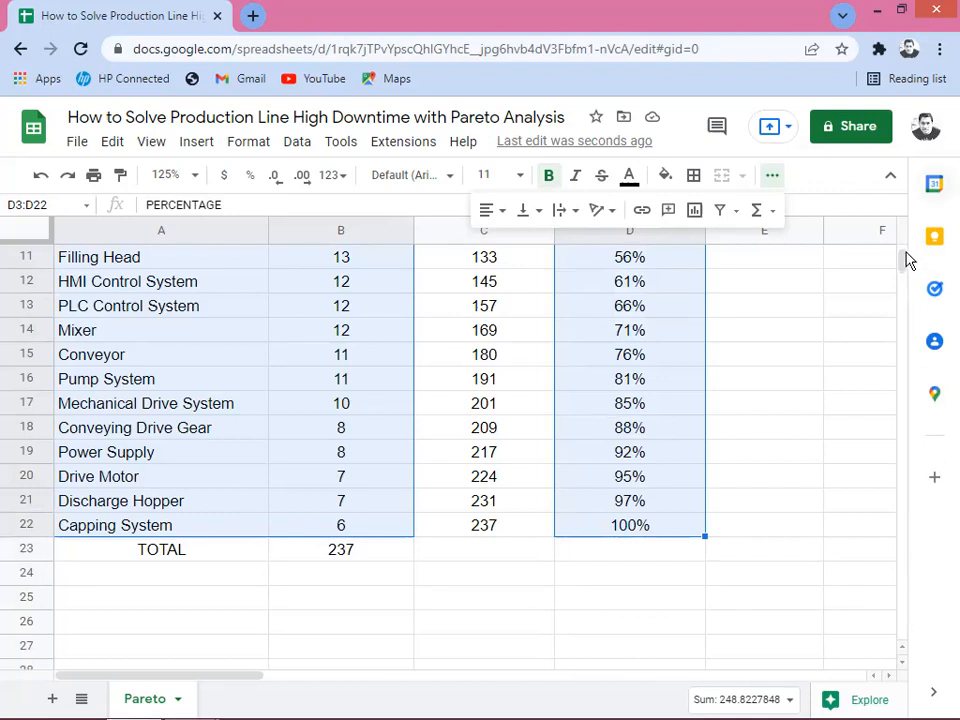
pyautogui.scroll(3, 904, 260)
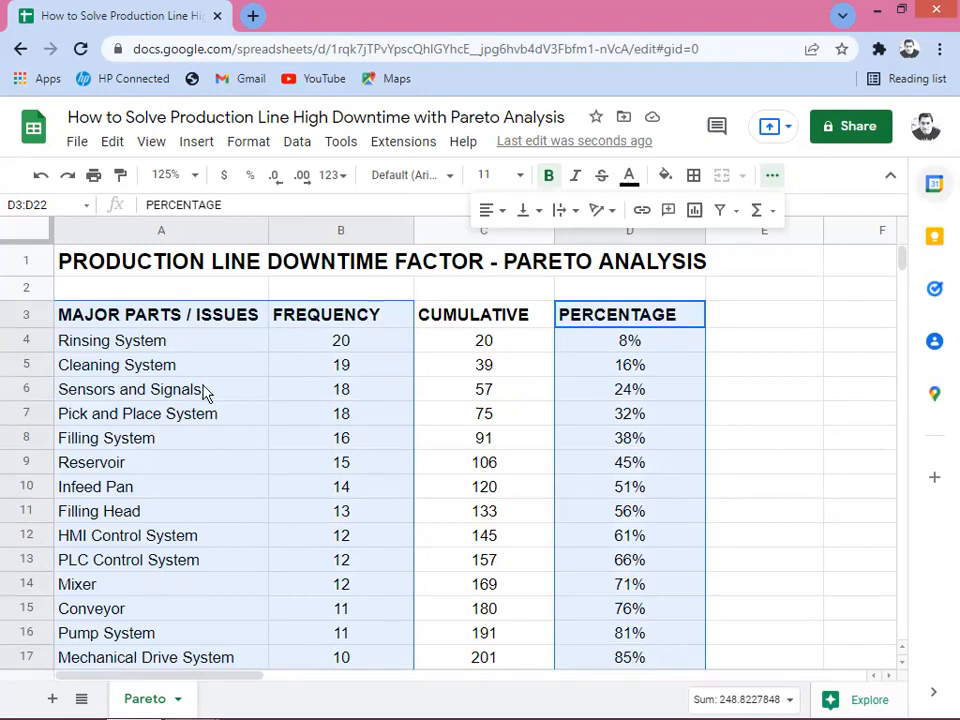
# - Insert a chart from the selected ranges and change its type to Combo chart
pyautogui.click(195, 145)
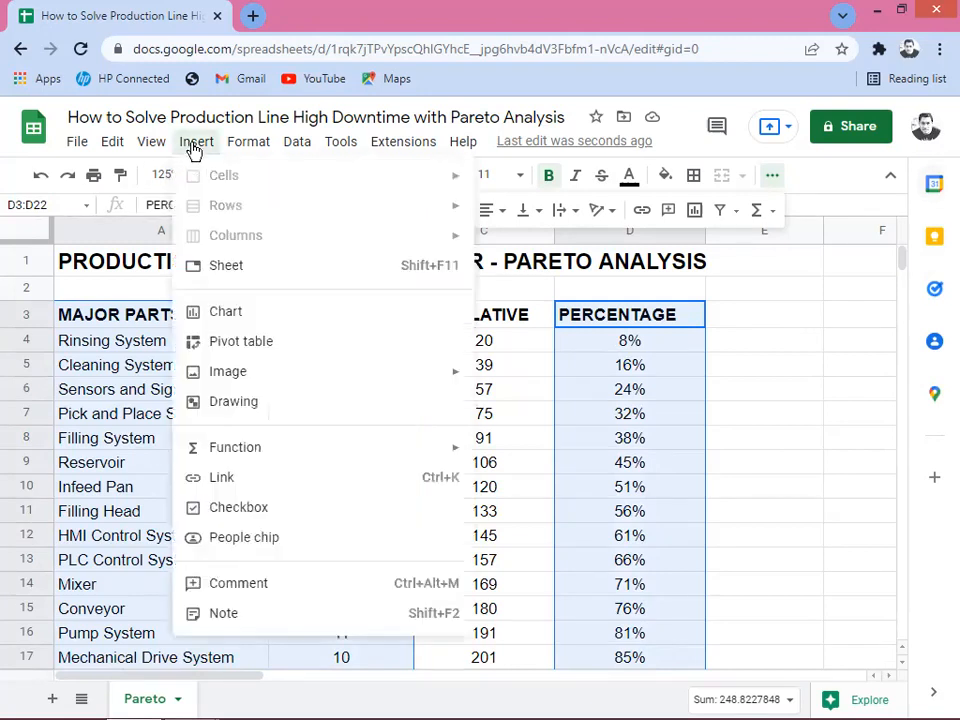
pyautogui.click(233, 314)
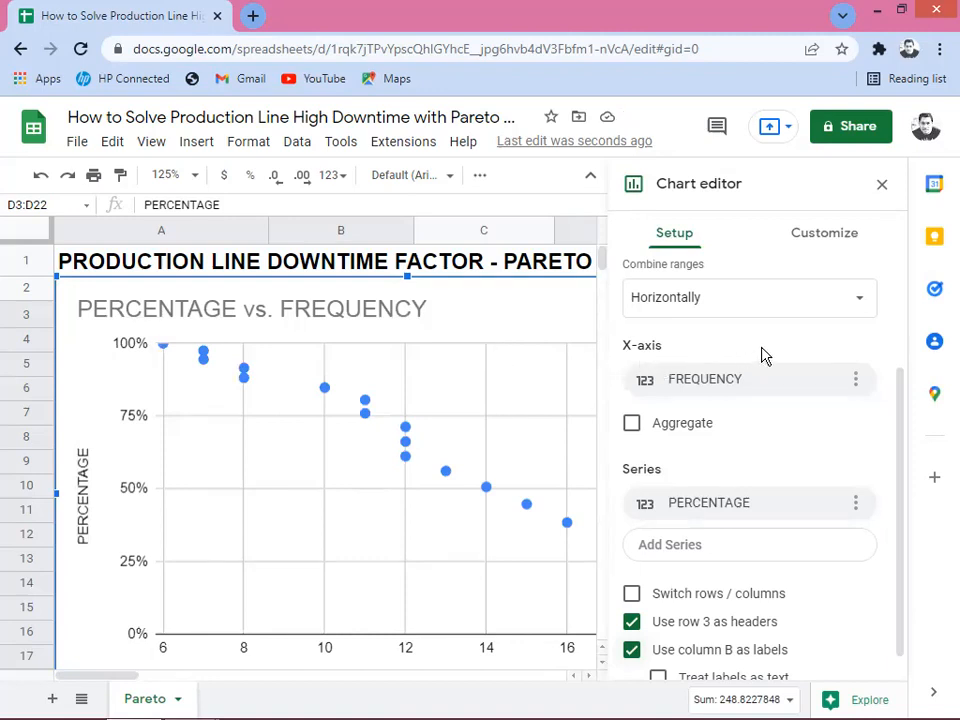
pyautogui.moveTo(897, 400); pyautogui.dragTo(857, 242)
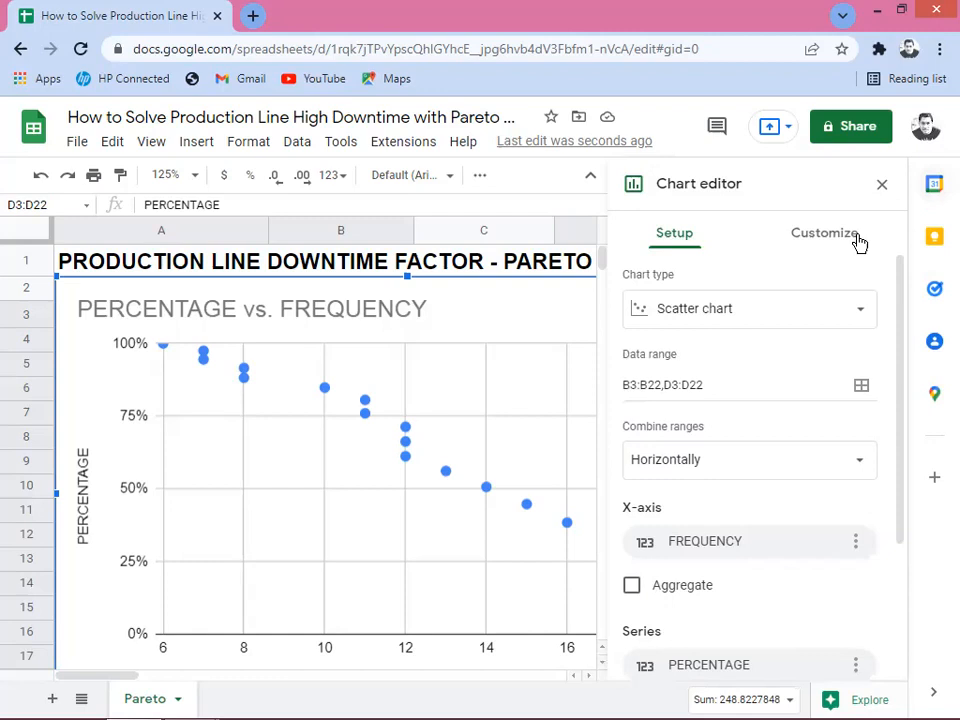
pyautogui.click(855, 313)
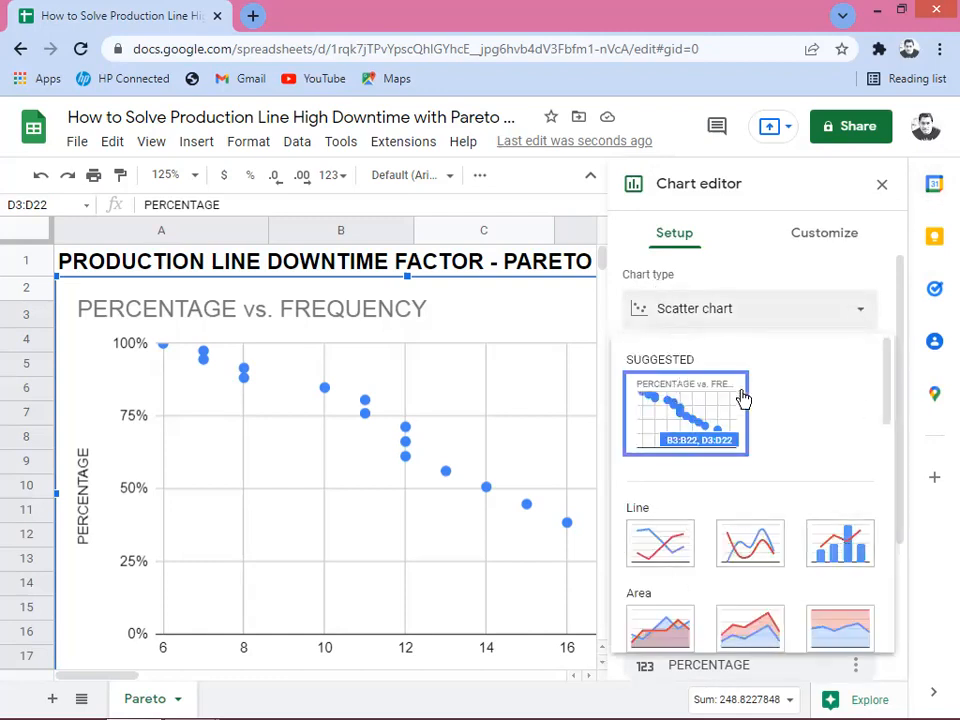
pyautogui.click(842, 546)
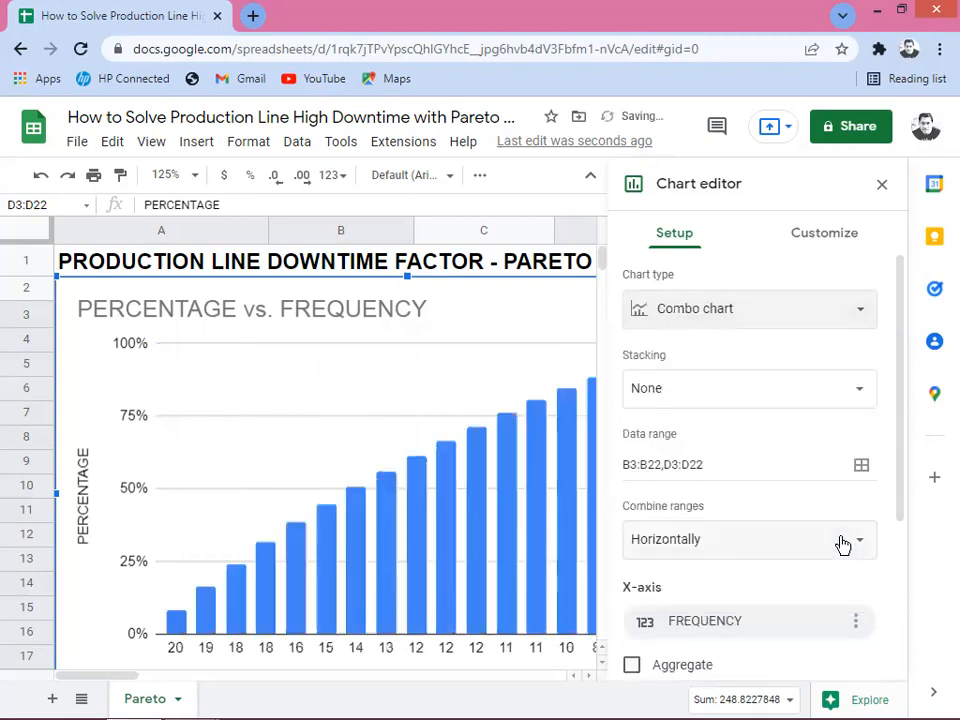
# - Replace the chart's PERCENTAGE series with FREQUENCY and add PERCENTAGE as the second series
pyautogui.moveTo(902, 386); pyautogui.dragTo(897, 546)
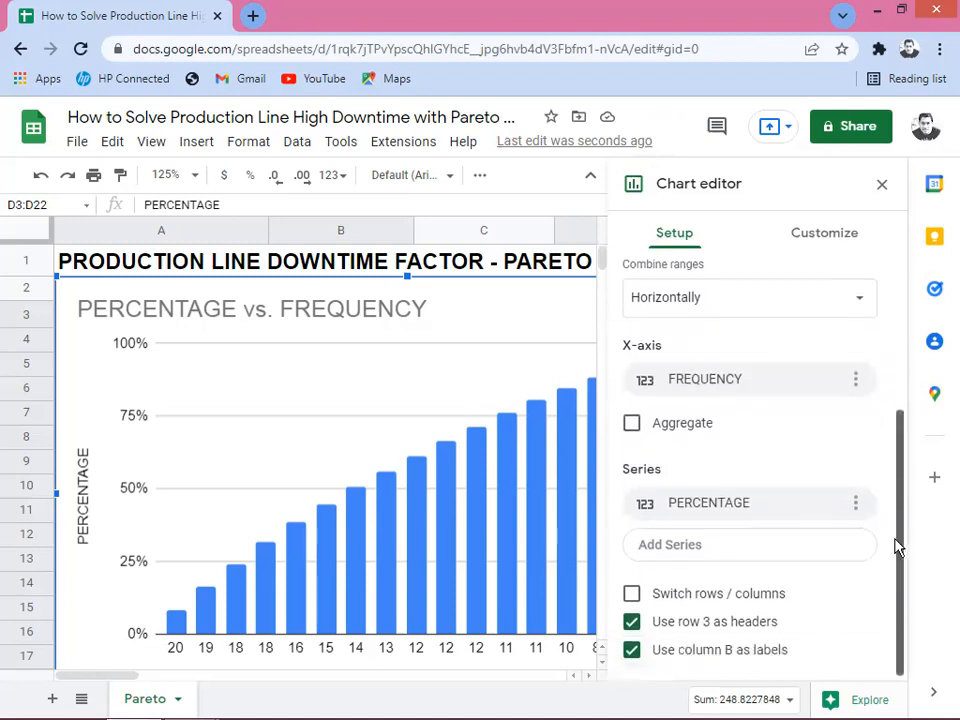
pyautogui.click(718, 506)
pyautogui.click(697, 585)
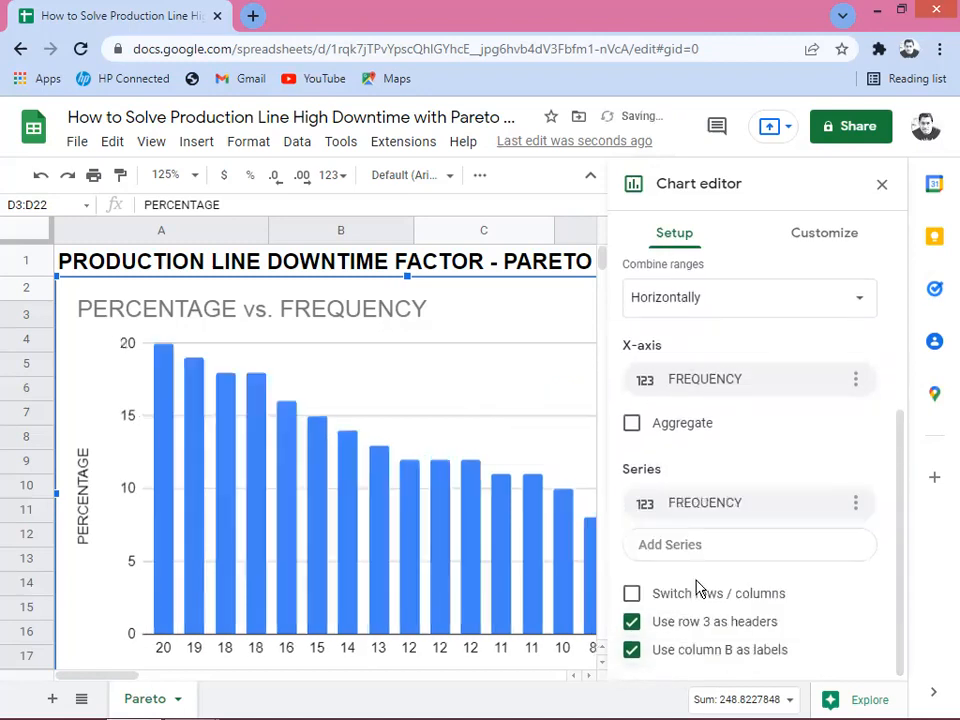
pyautogui.click(705, 552)
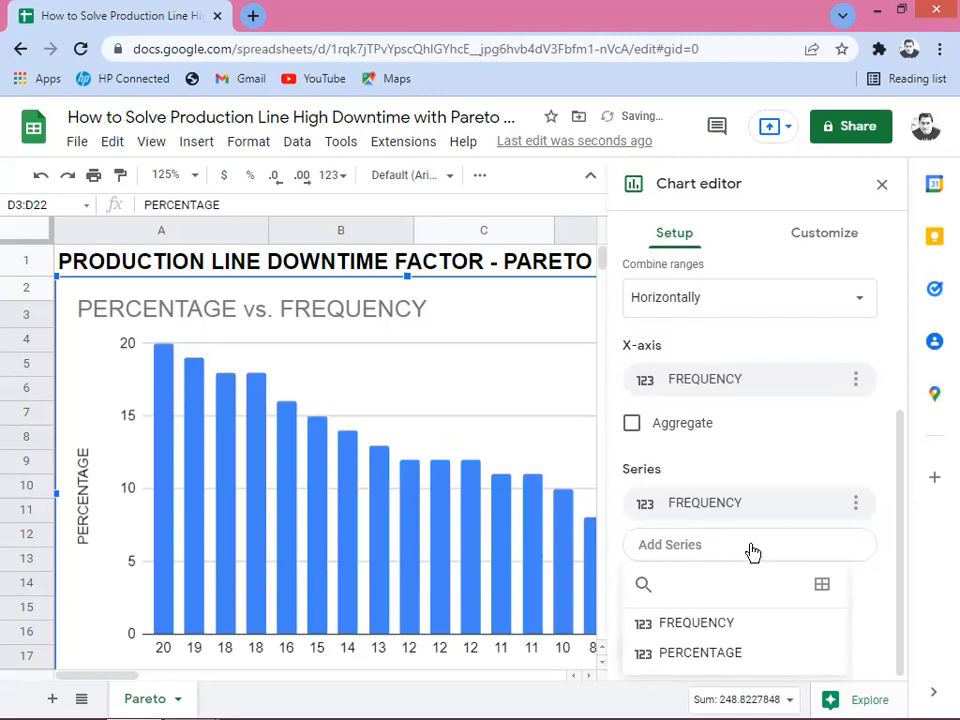
pyautogui.click(673, 548)
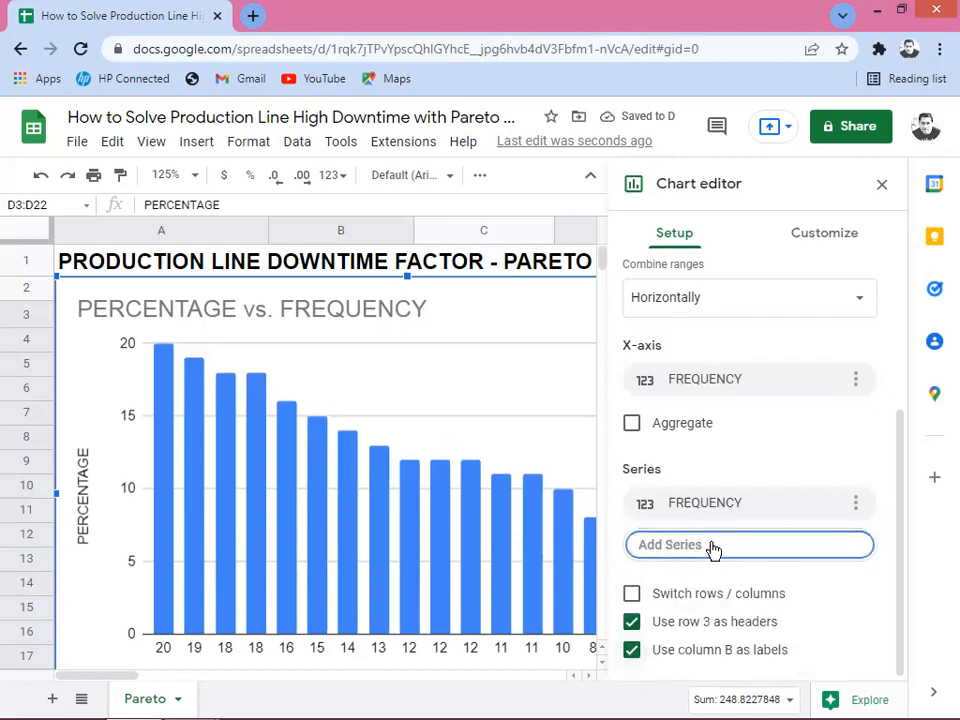
pyautogui.click(713, 548)
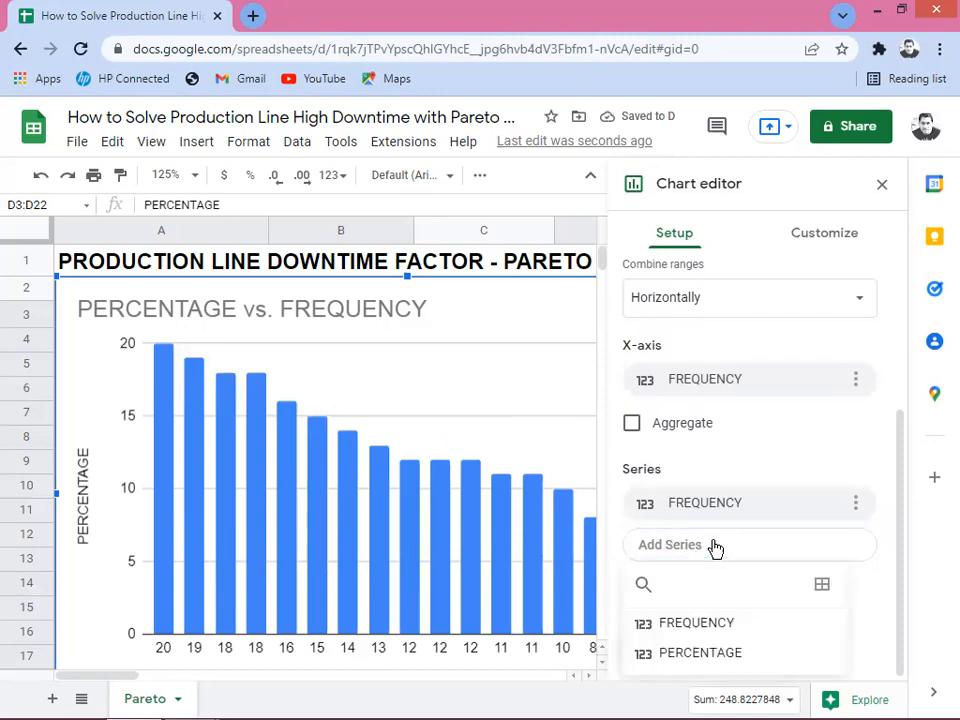
pyautogui.click(692, 658)
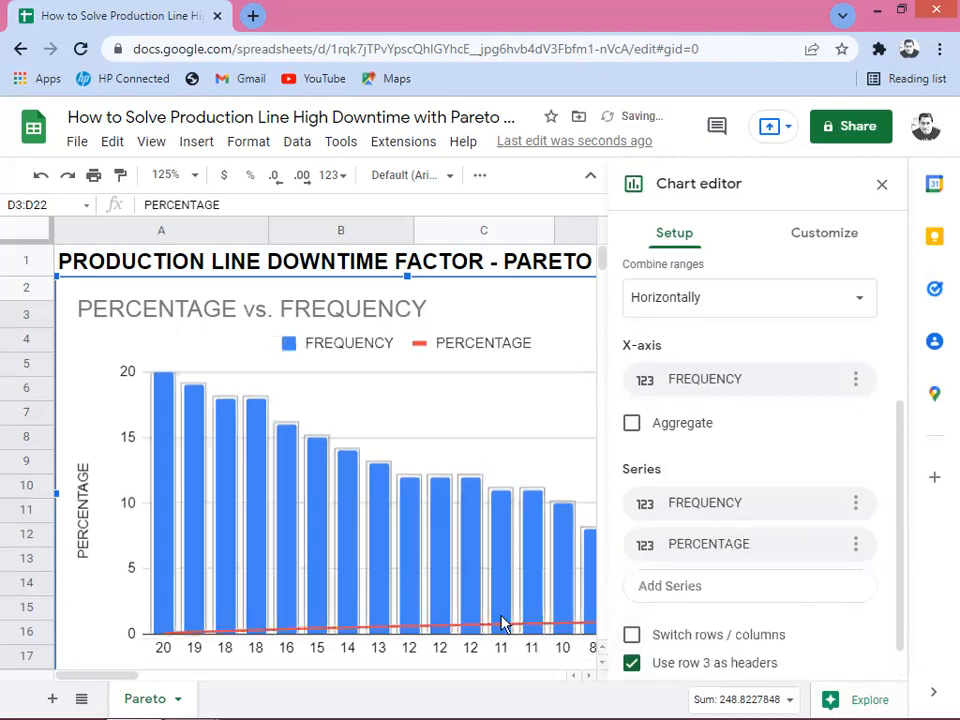
# - Examine the FREQUENCY series' format settings, including its type, line style and axis
pyautogui.scroll(-1, 900, 521)
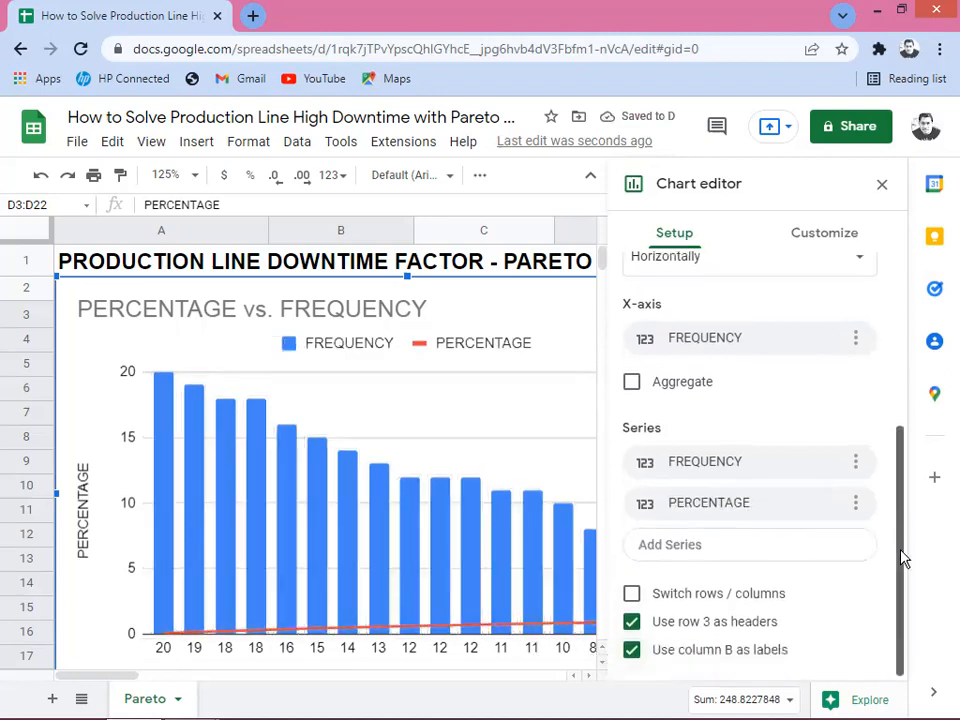
pyautogui.scroll(2, 900, 568)
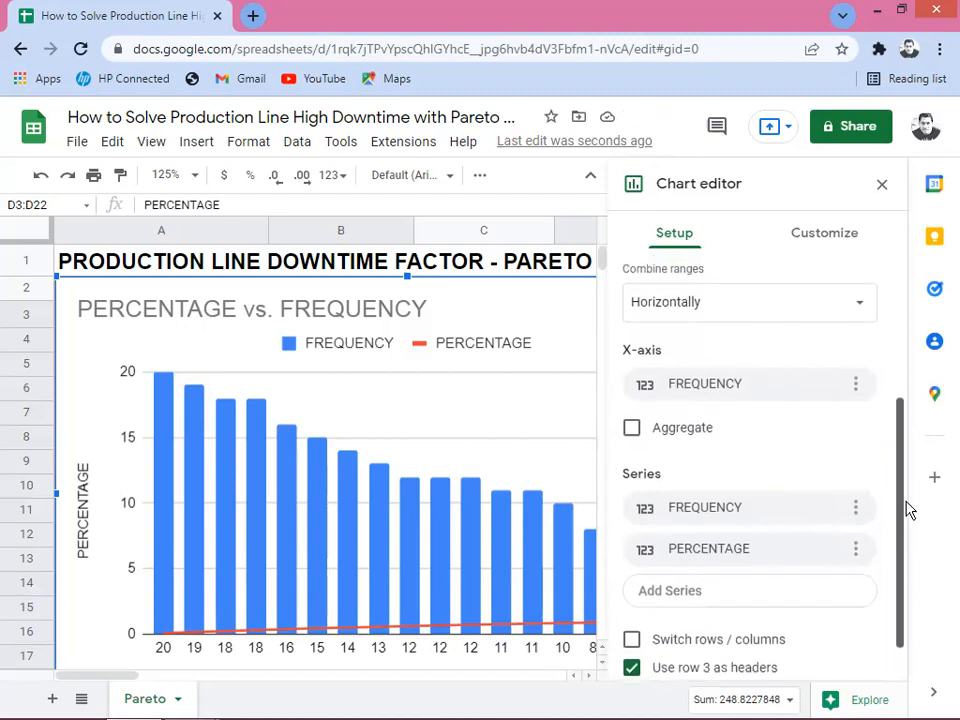
pyautogui.scroll(4, 912, 486)
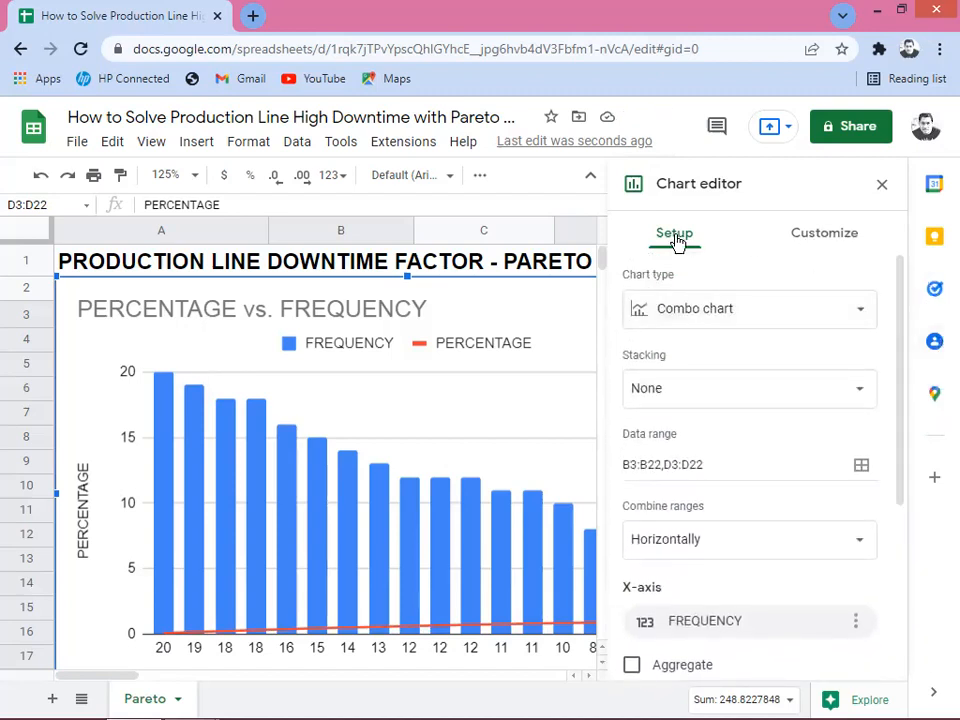
pyautogui.click(829, 237)
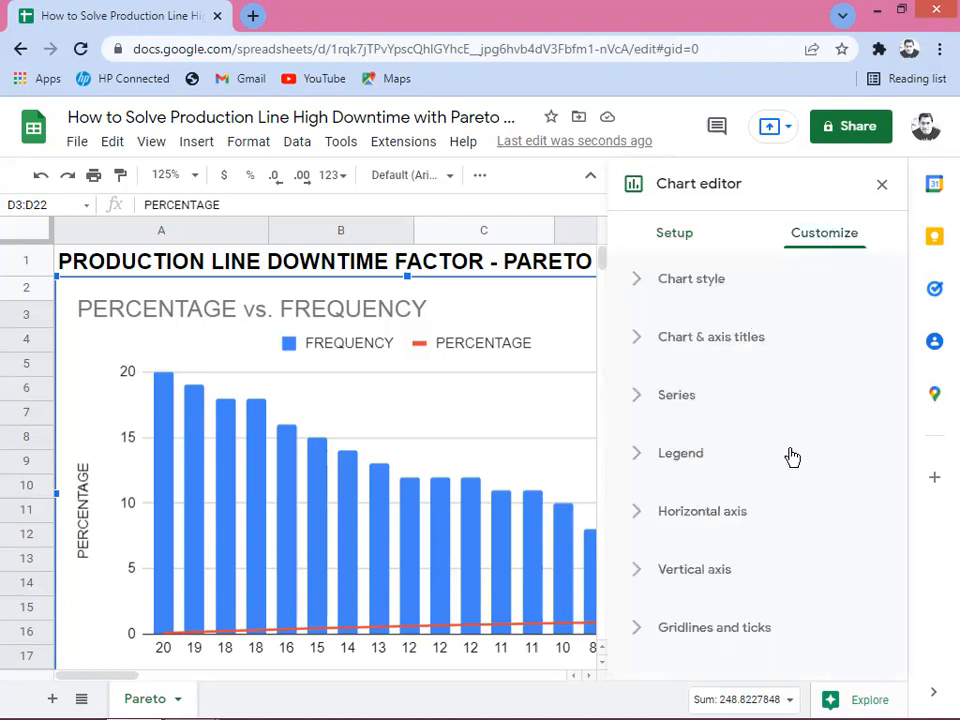
pyautogui.click(670, 398)
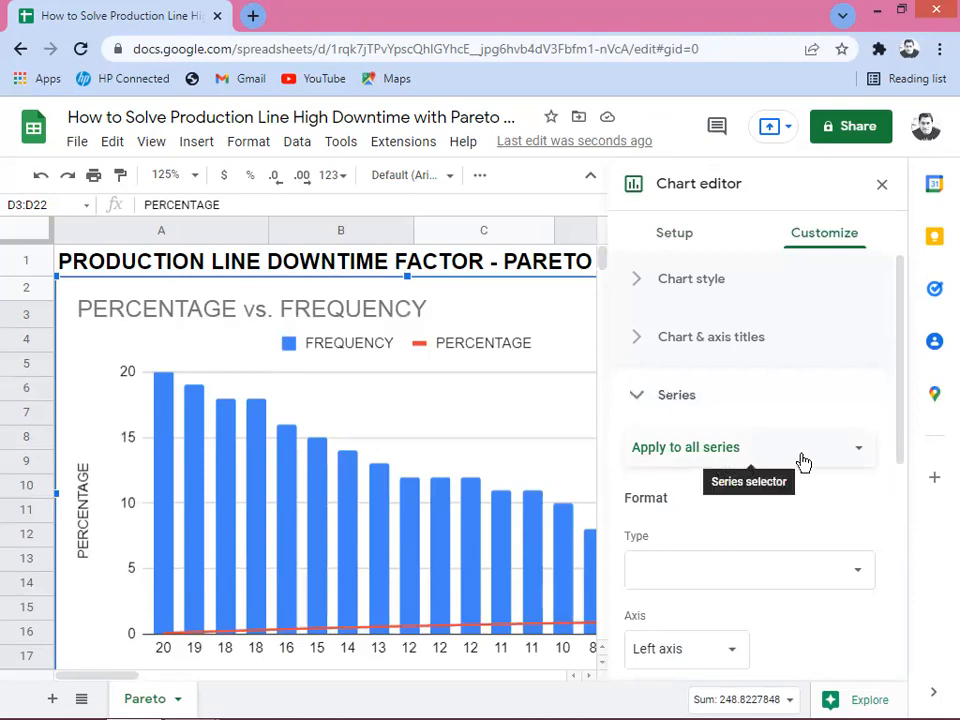
pyautogui.click(862, 453)
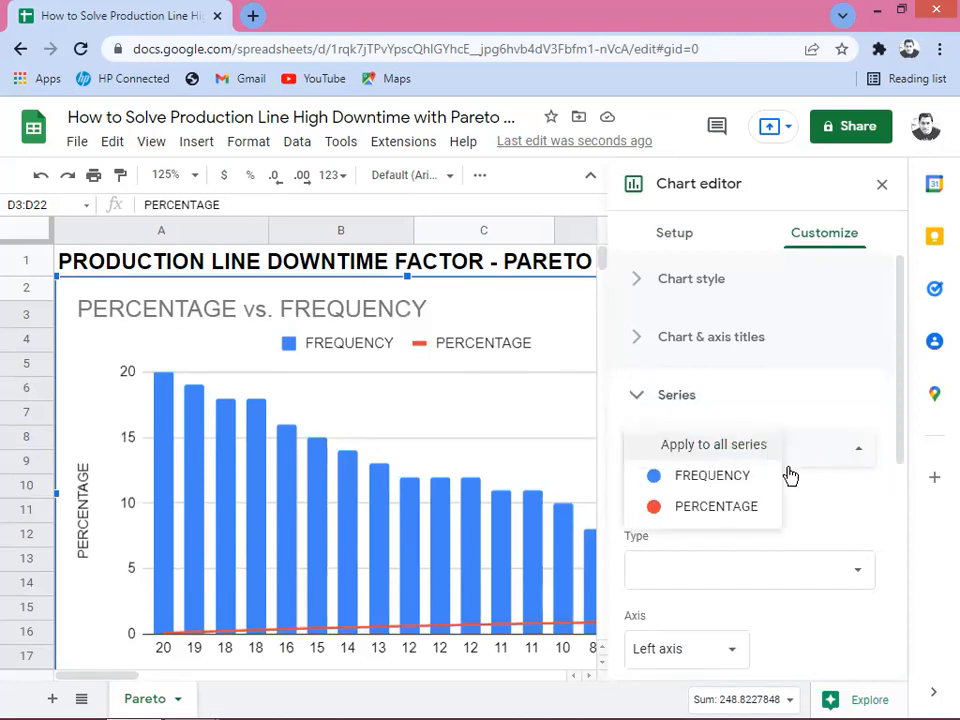
pyautogui.click(713, 477)
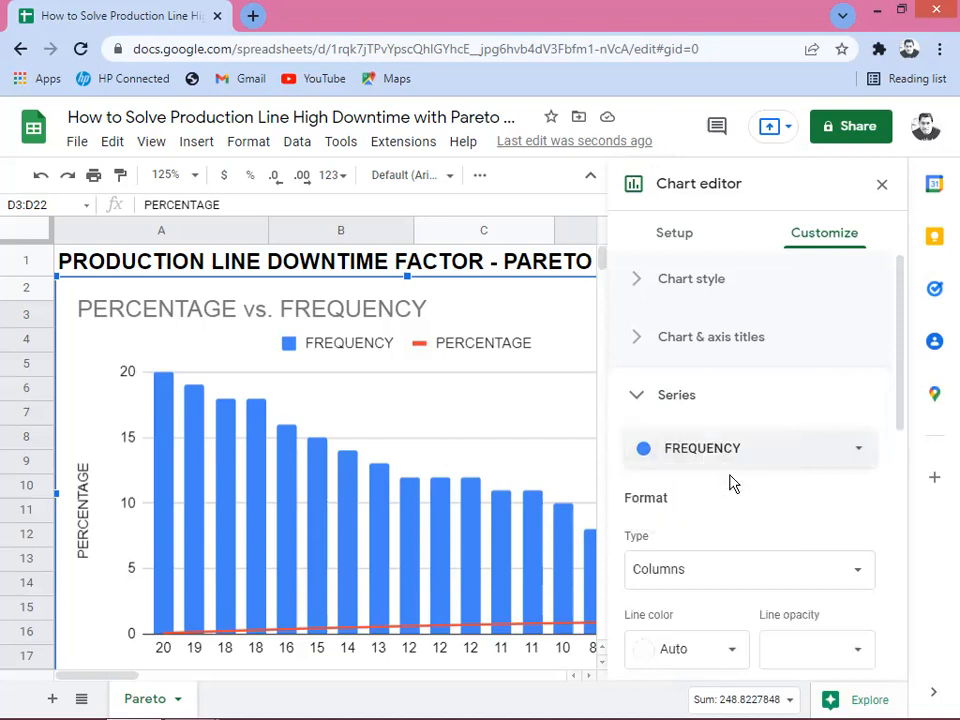
pyautogui.moveTo(902, 411); pyautogui.dragTo(909, 474)
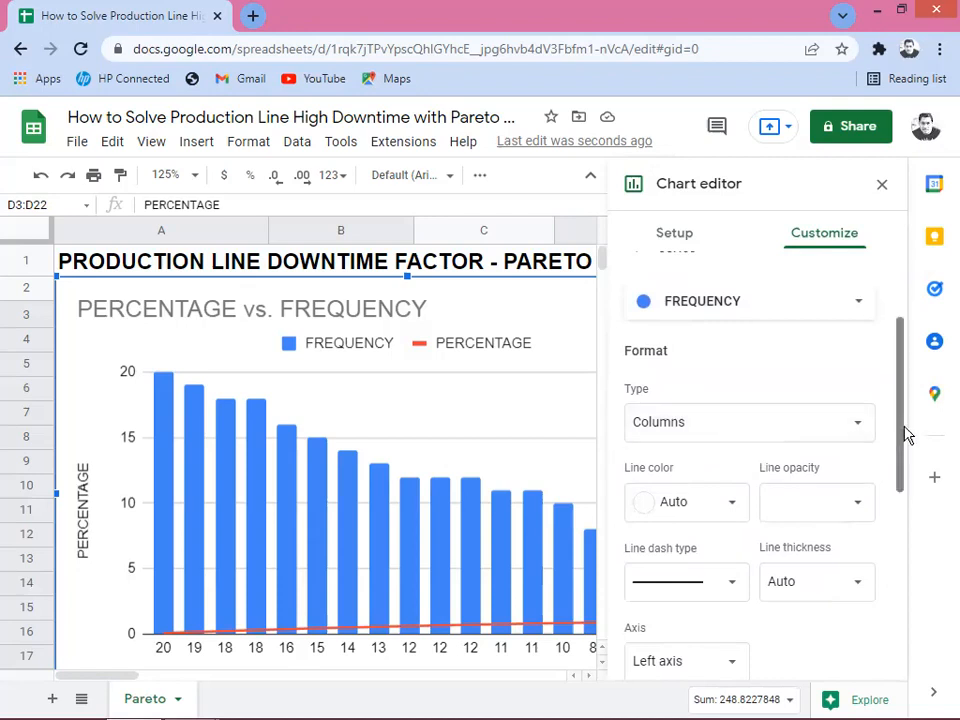
pyautogui.moveTo(906, 432); pyautogui.dragTo(911, 493)
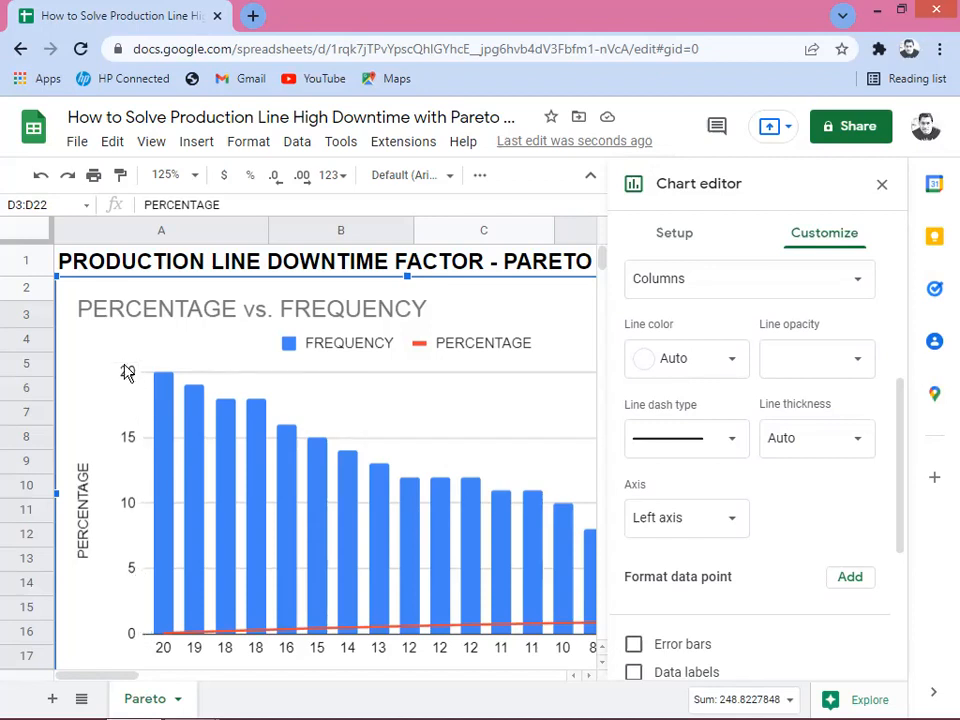
# - Format the PERCENTAGE series line with the evenly dashed line type and a thickness of 4px
pyautogui.moveTo(900, 454); pyautogui.dragTo(904, 377)
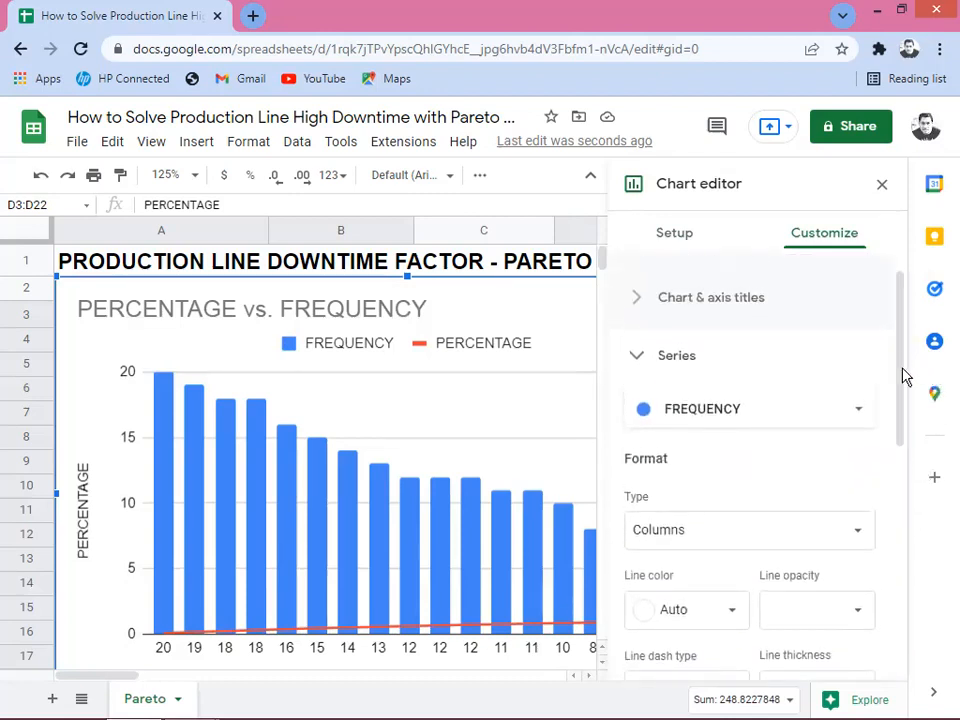
pyautogui.click(863, 414)
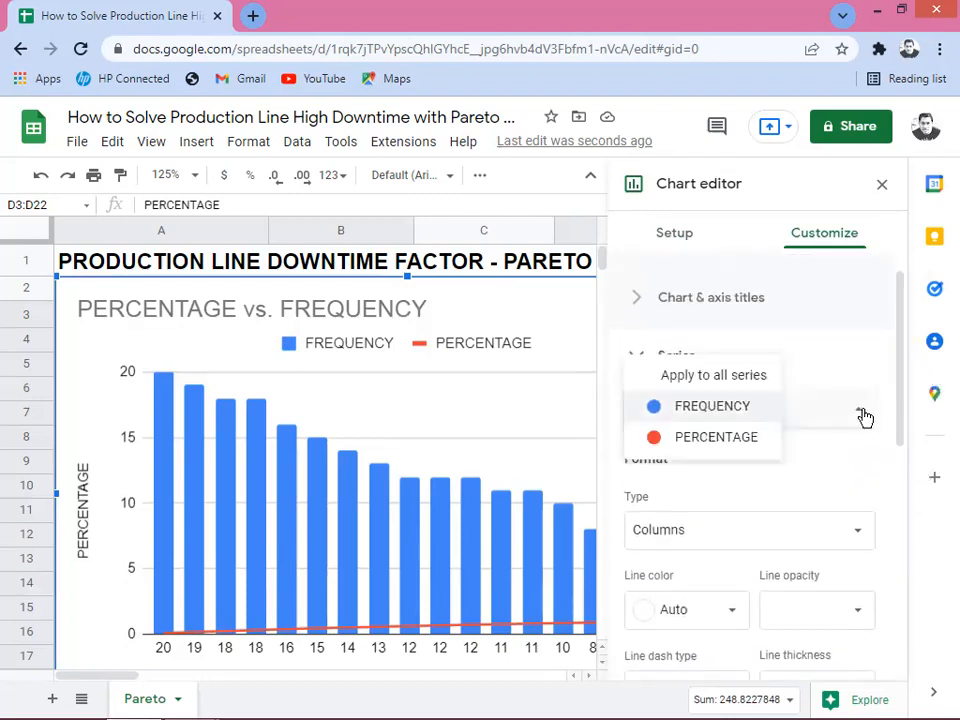
pyautogui.click(714, 440)
pyautogui.moveTo(905, 401); pyautogui.dragTo(915, 471)
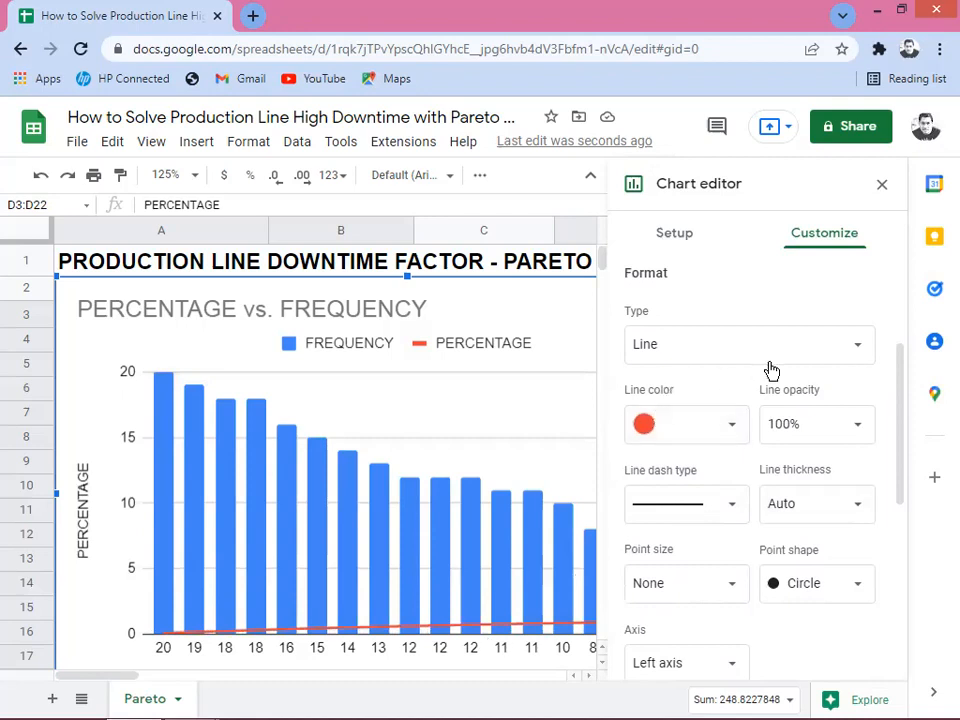
pyautogui.moveTo(899, 427); pyautogui.dragTo(898, 381)
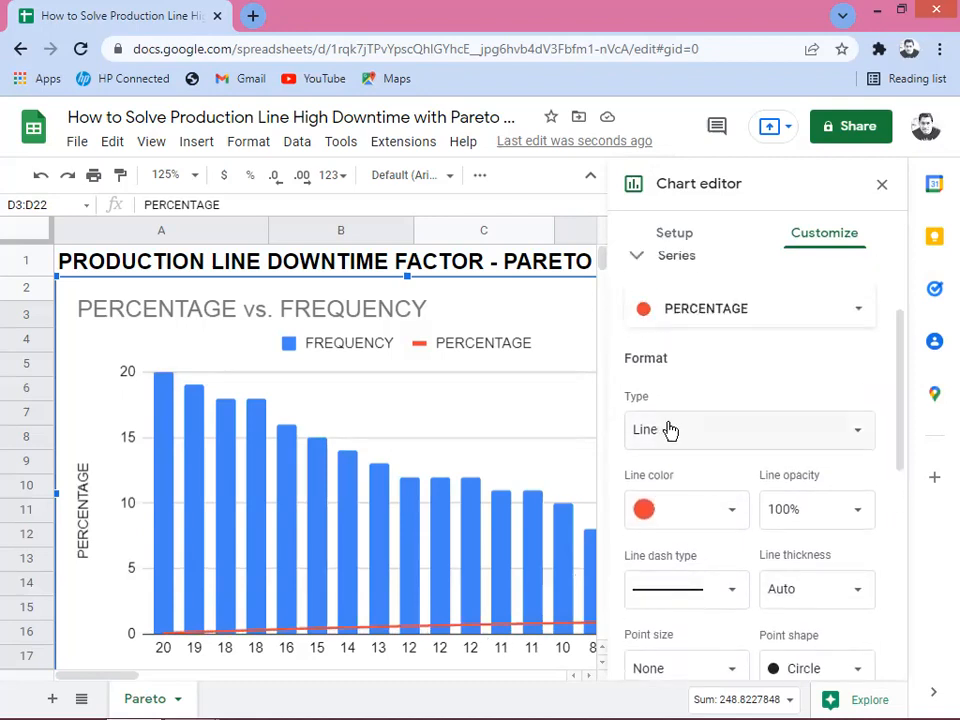
pyautogui.moveTo(902, 454); pyautogui.dragTo(904, 471)
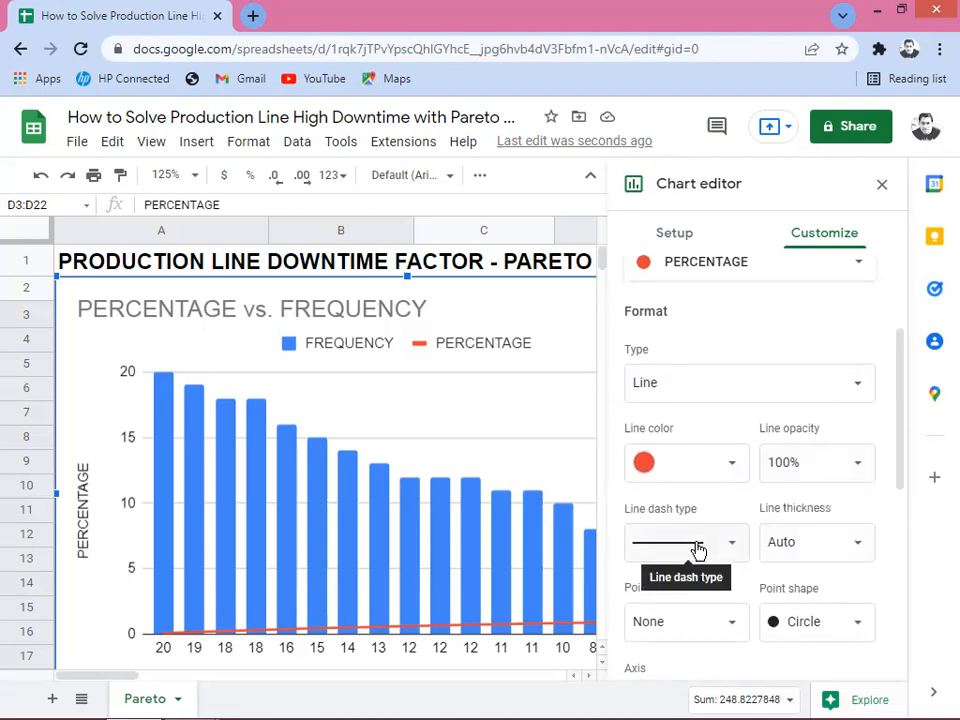
pyautogui.click(732, 549)
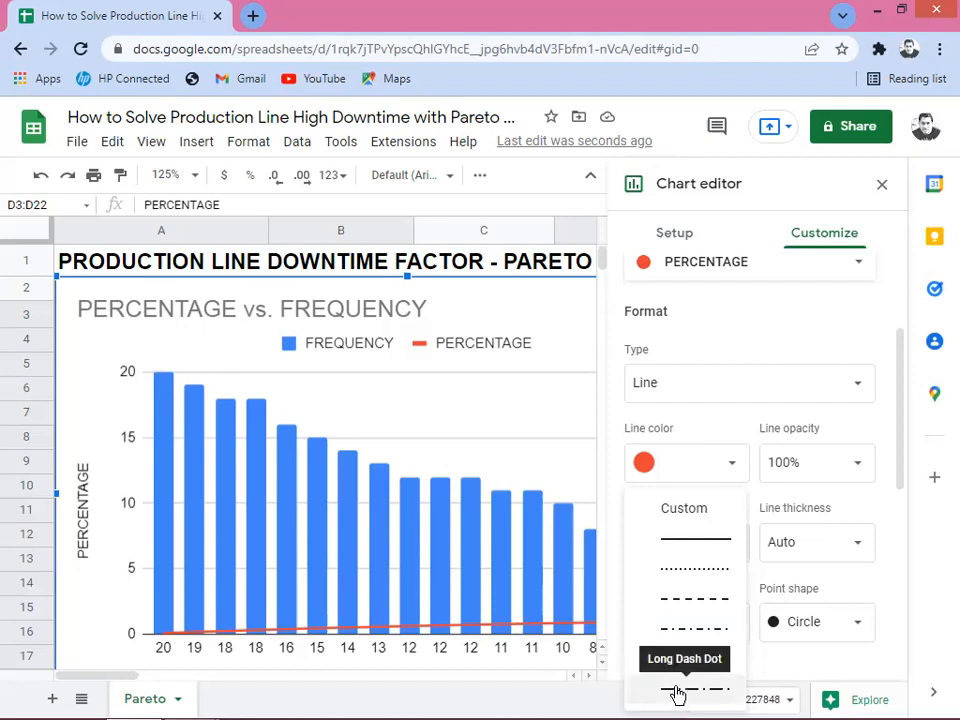
pyautogui.click(714, 608)
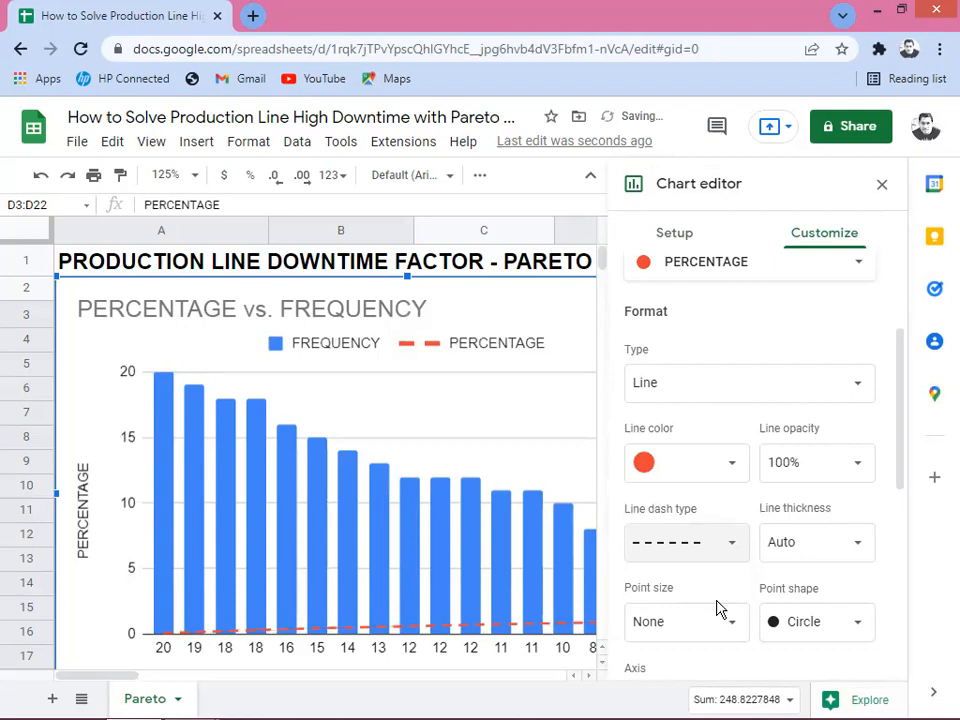
pyautogui.click(863, 546)
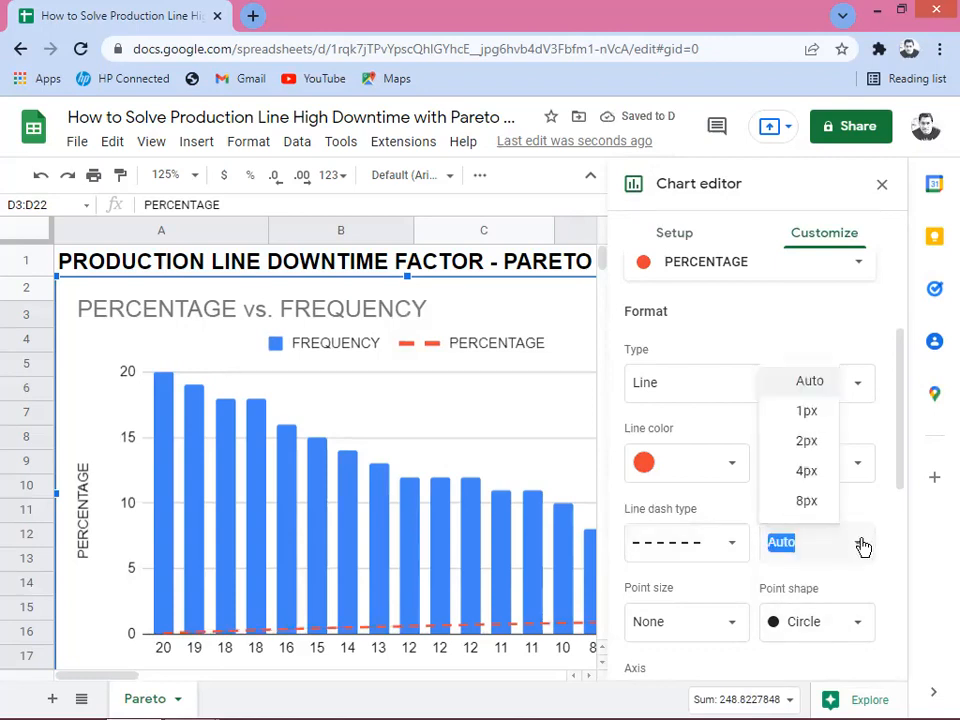
pyautogui.click(807, 472)
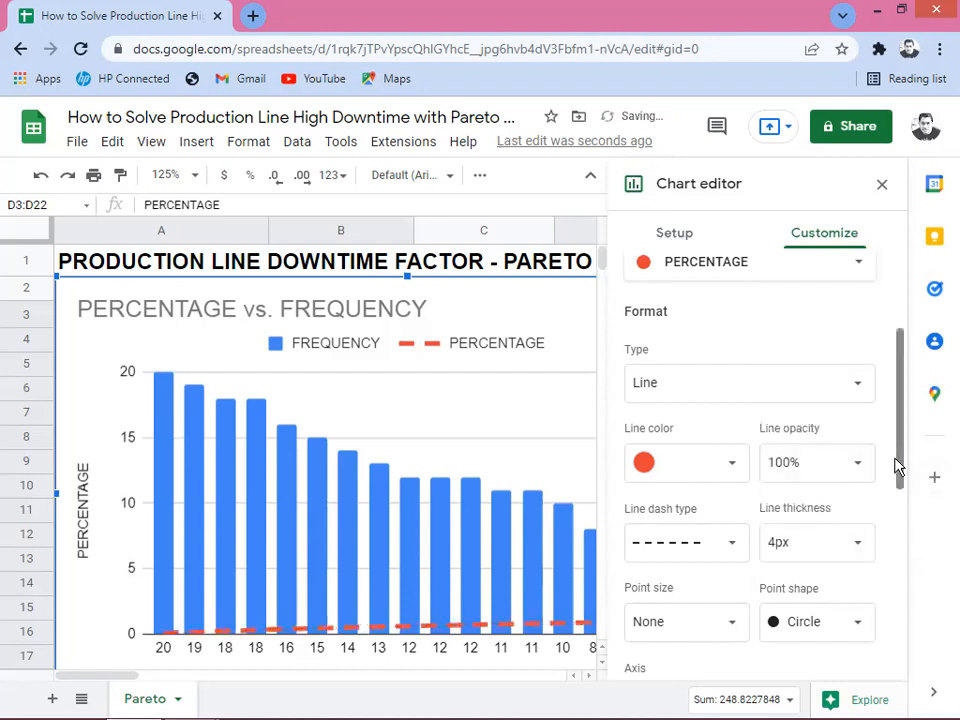
pyautogui.moveTo(900, 465); pyautogui.dragTo(906, 508)
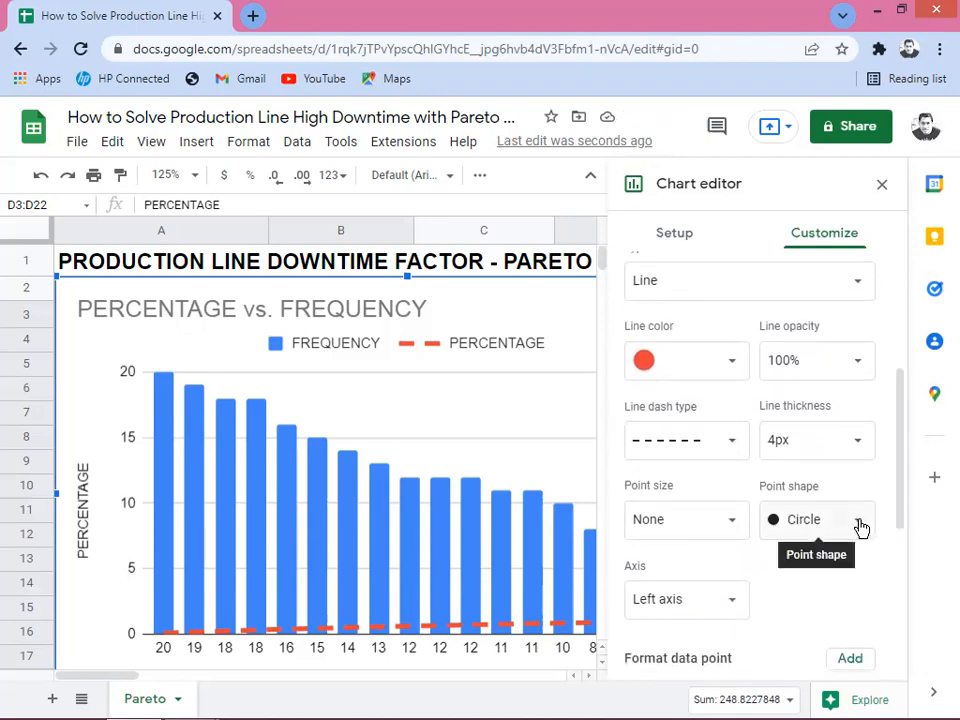
pyautogui.moveTo(900, 510); pyautogui.dragTo(902, 596)
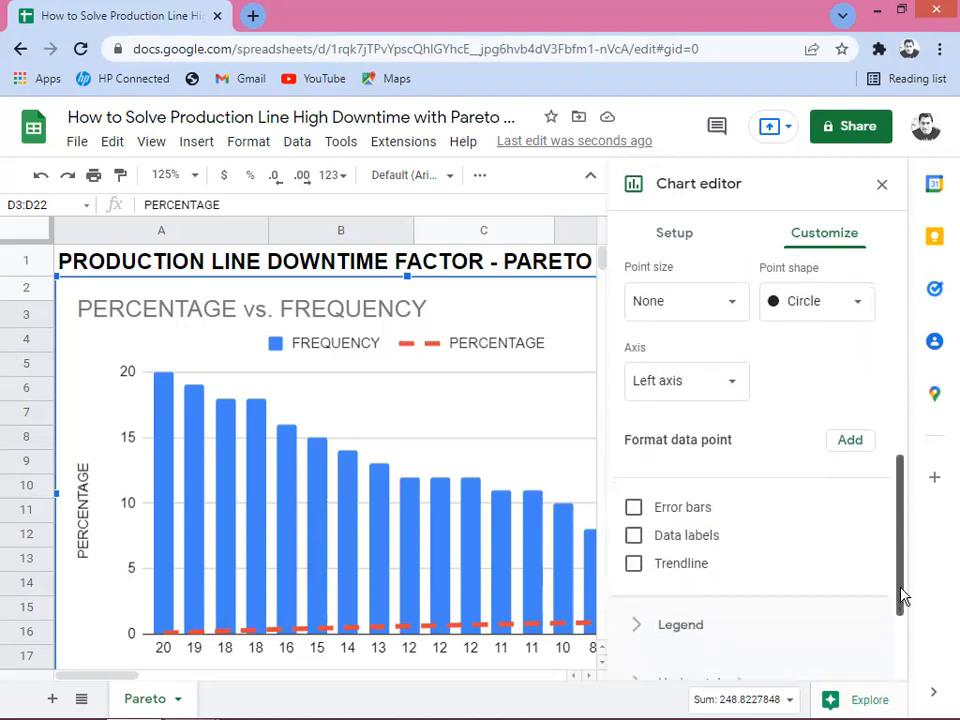
pyautogui.click(634, 537)
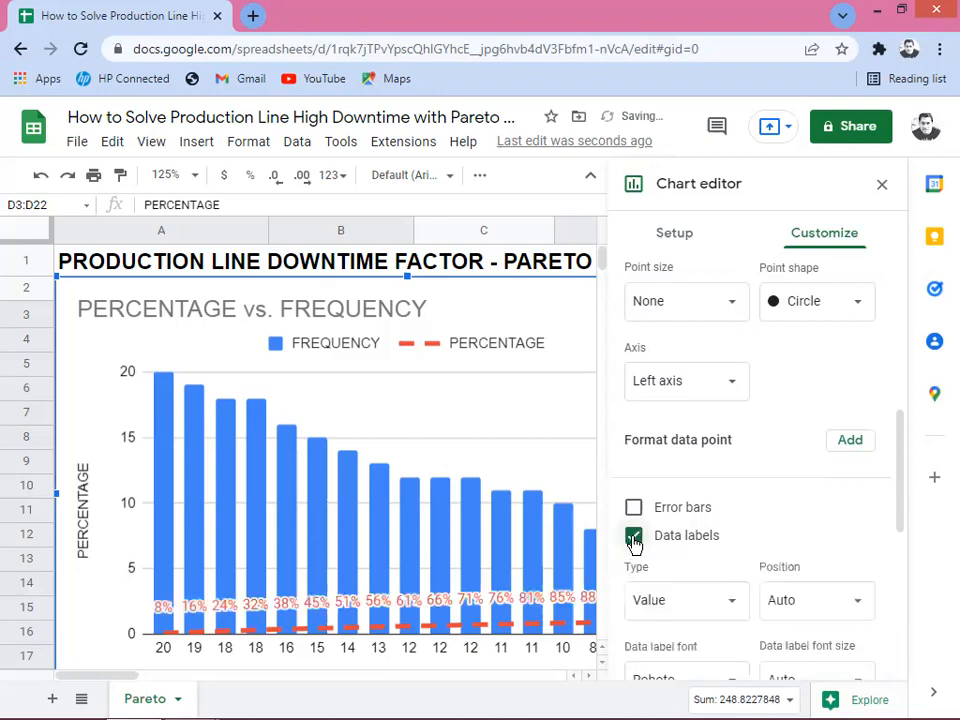
pyautogui.click(634, 537)
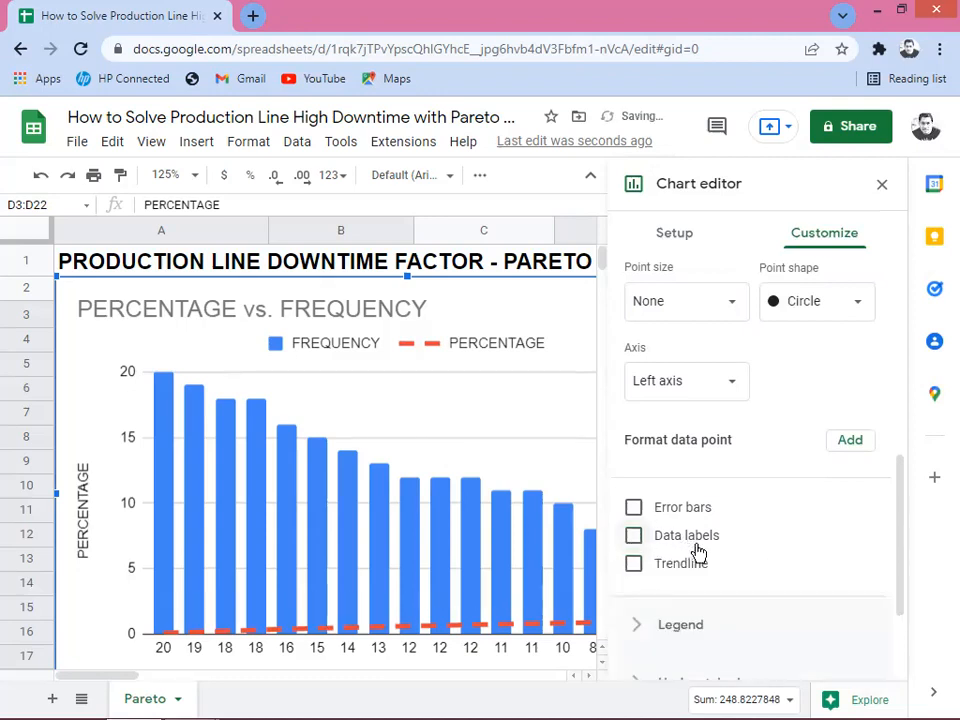
# - Assign the PERCENTAGE series to the right axis and check that axis on the chart
pyautogui.moveTo(900, 528); pyautogui.dragTo(904, 487)
pyautogui.click(729, 507)
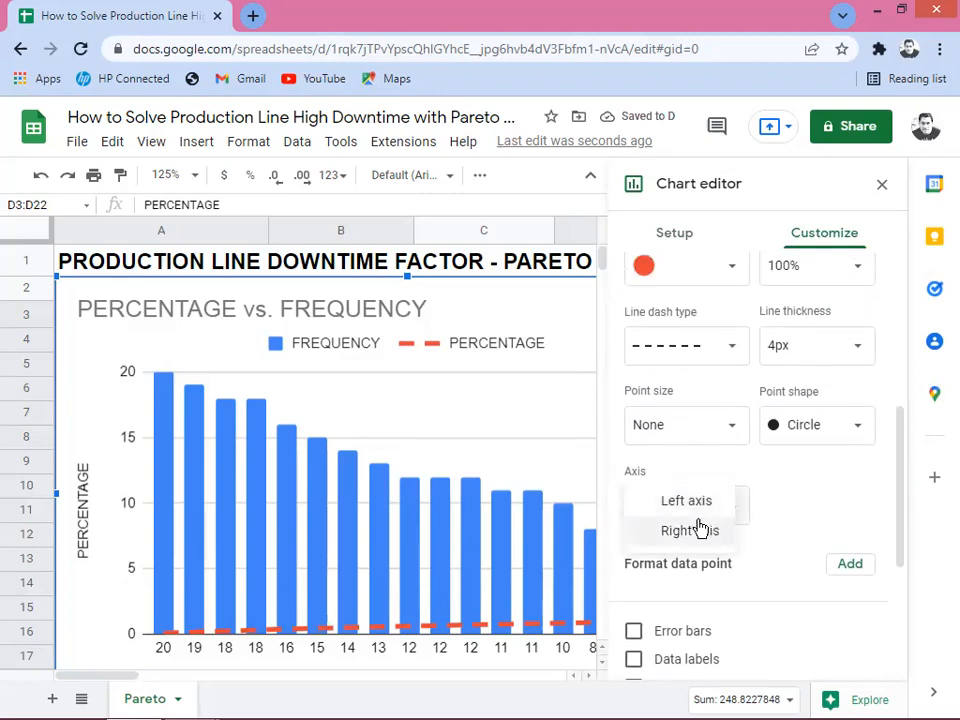
pyautogui.click(691, 533)
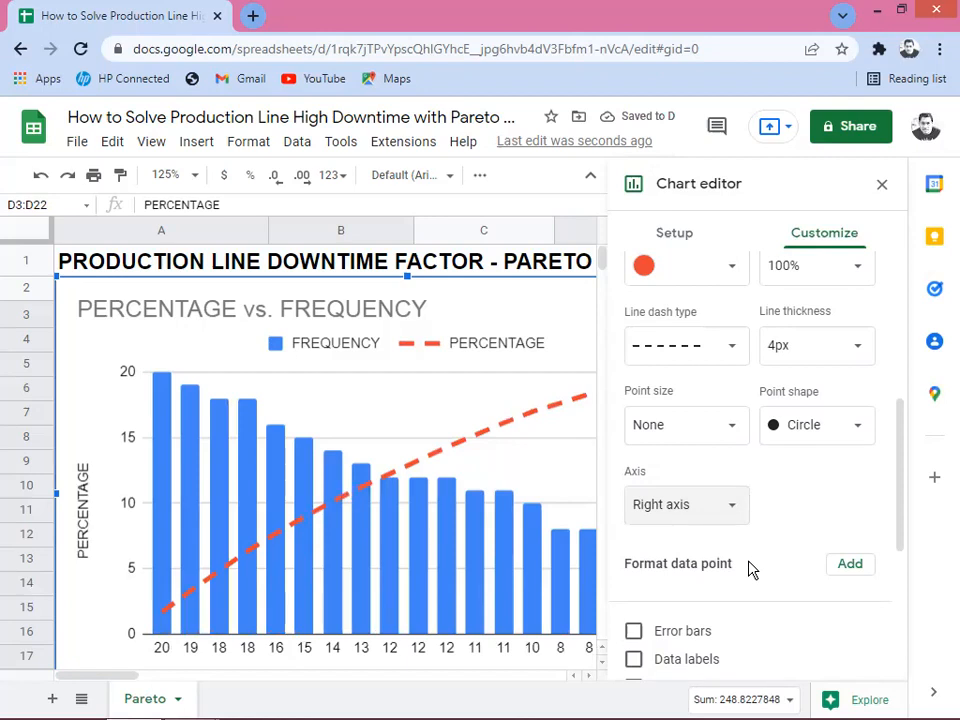
pyautogui.click(900, 513)
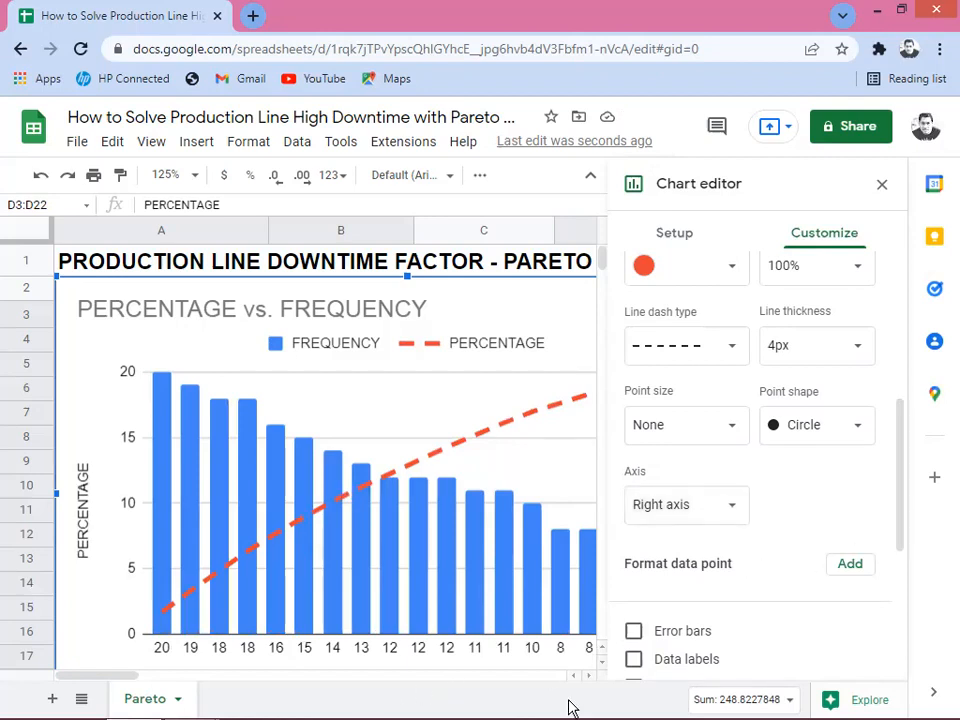
pyautogui.click(589, 677)
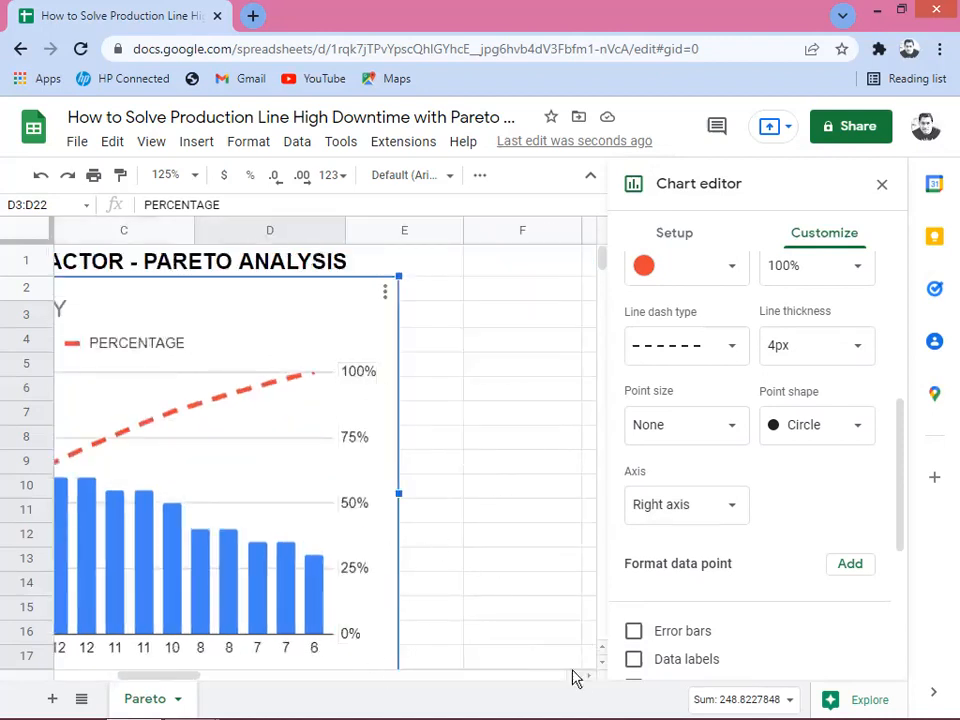
pyautogui.click(573, 677)
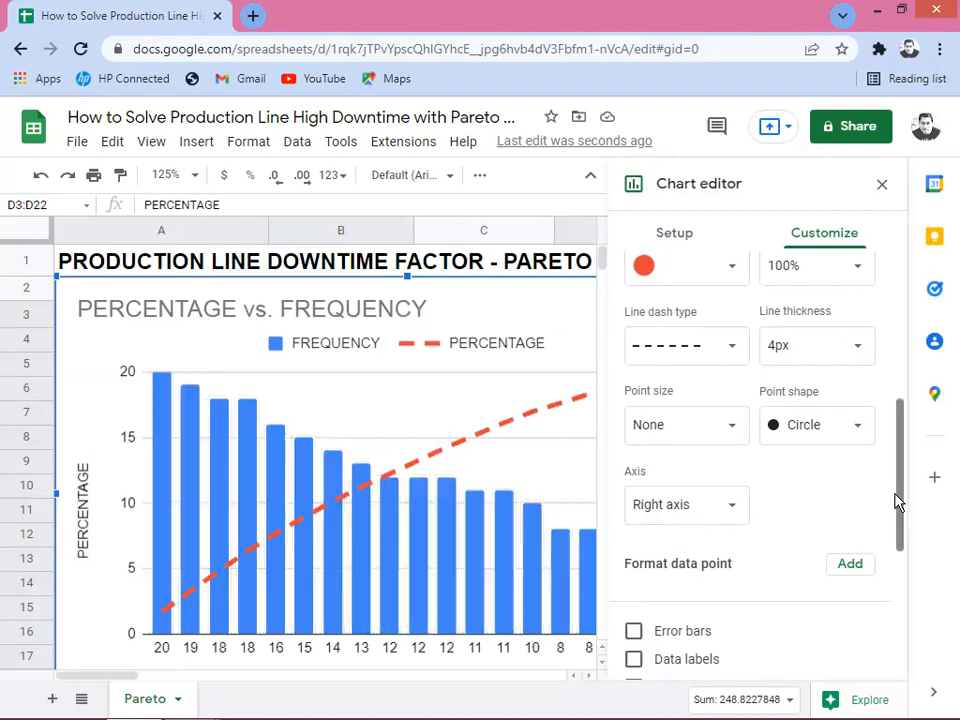
# - Add data labels to the PERCENTAGE series and set their position to Below
pyautogui.moveTo(898, 507); pyautogui.dragTo(896, 527)
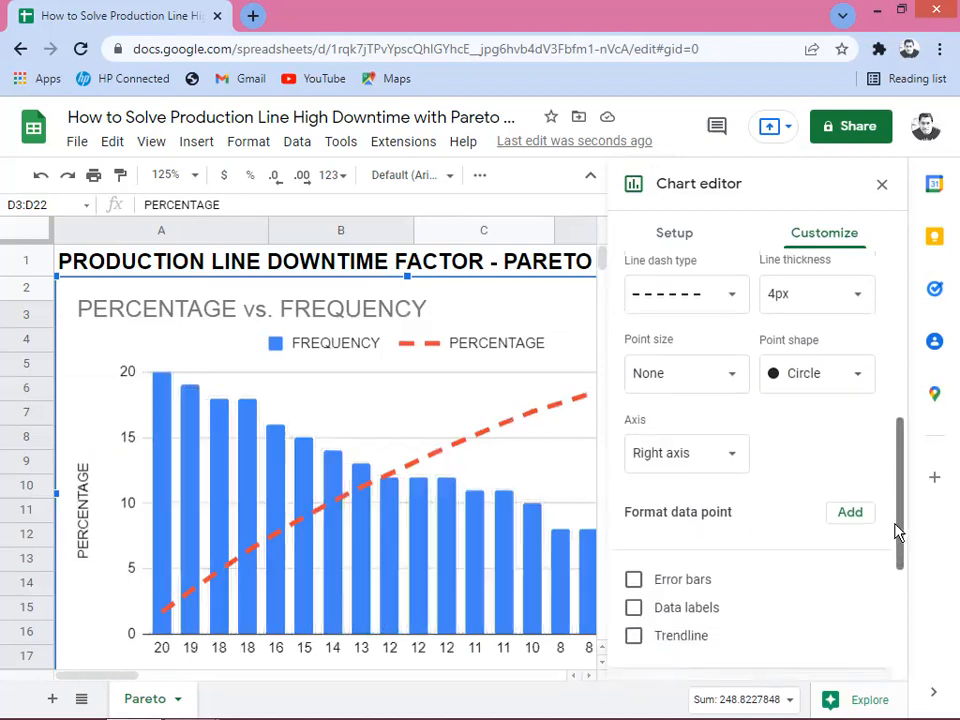
pyautogui.click(634, 608)
pyautogui.moveTo(898, 486); pyautogui.dragTo(900, 525)
pyautogui.click(851, 549)
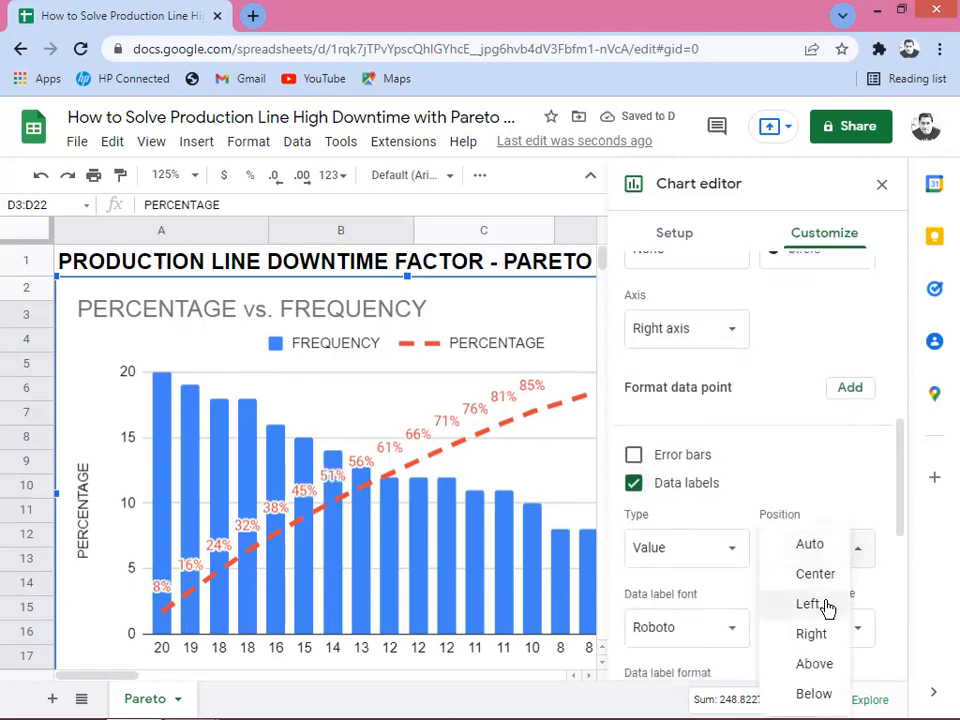
pyautogui.click(810, 693)
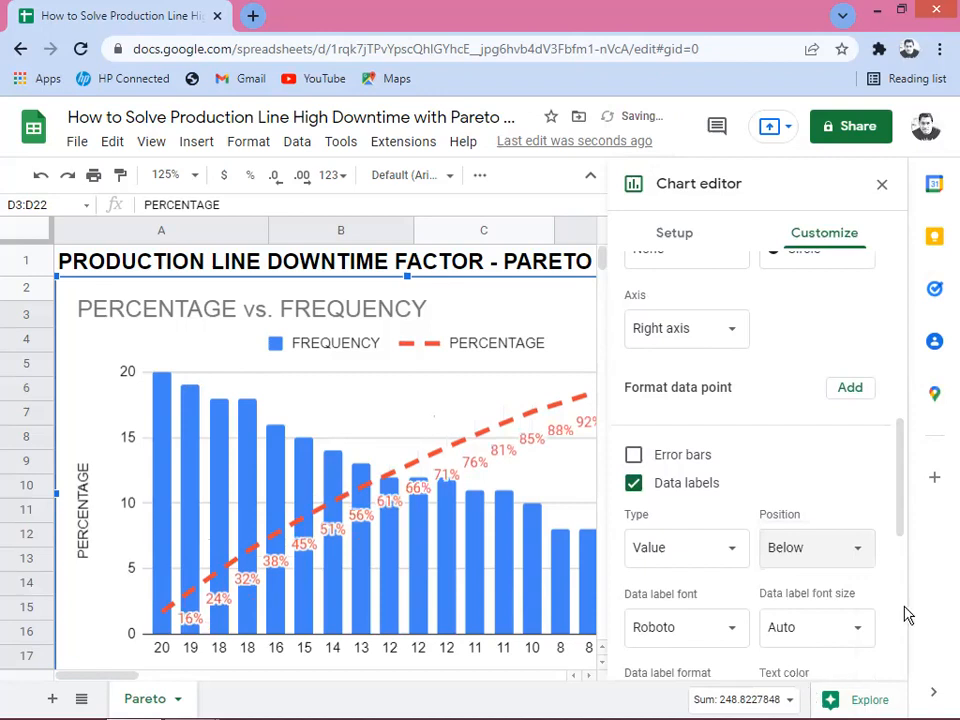
# - Set the PERCENTAGE data labels' font size to 12 and their text color to blue
pyautogui.moveTo(906, 510); pyautogui.dragTo(909, 542)
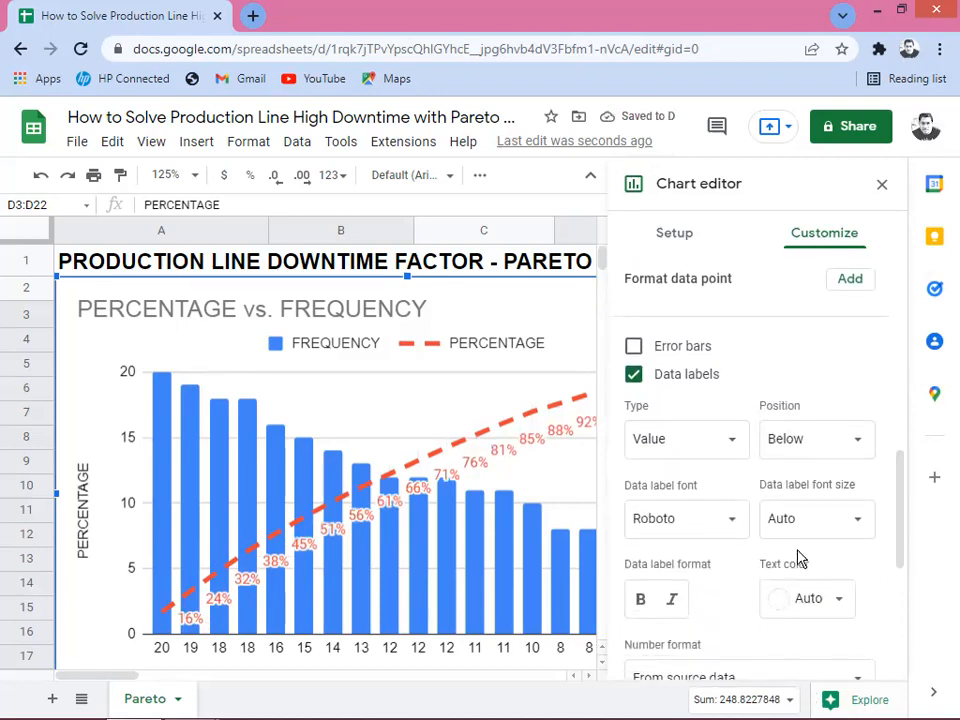
pyautogui.click(860, 527)
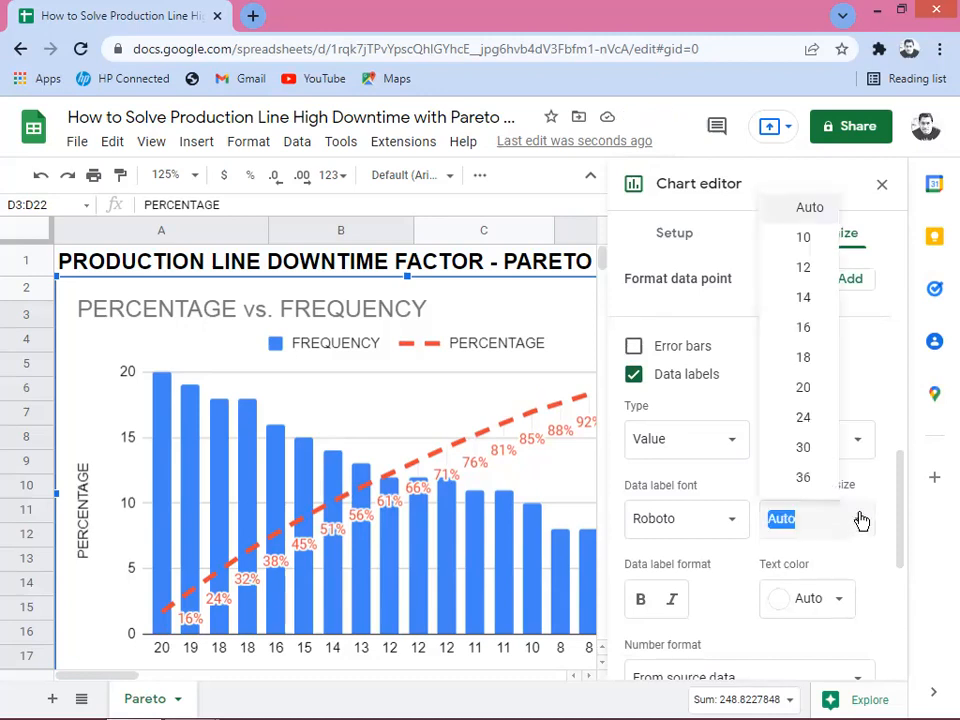
pyautogui.click(801, 267)
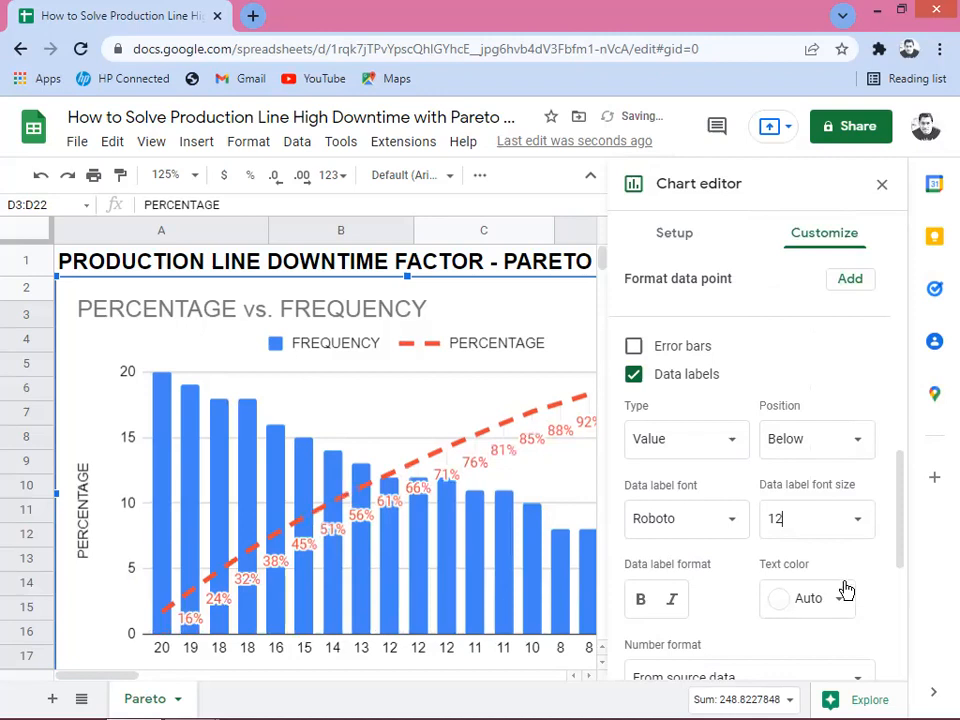
pyautogui.moveTo(900, 523); pyautogui.dragTo(896, 553)
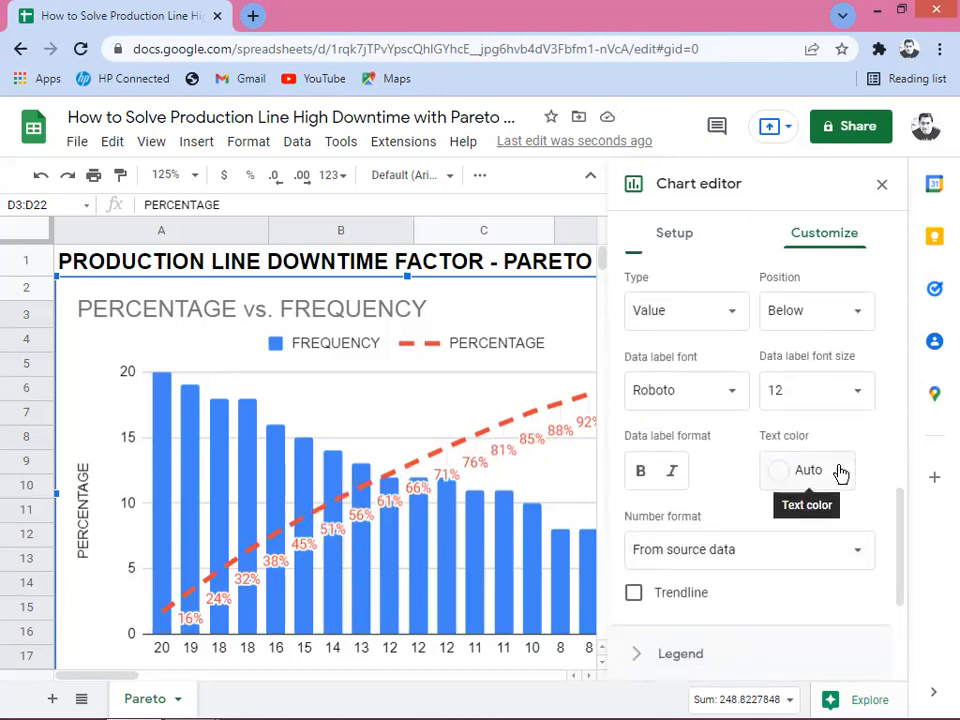
pyautogui.click(838, 472)
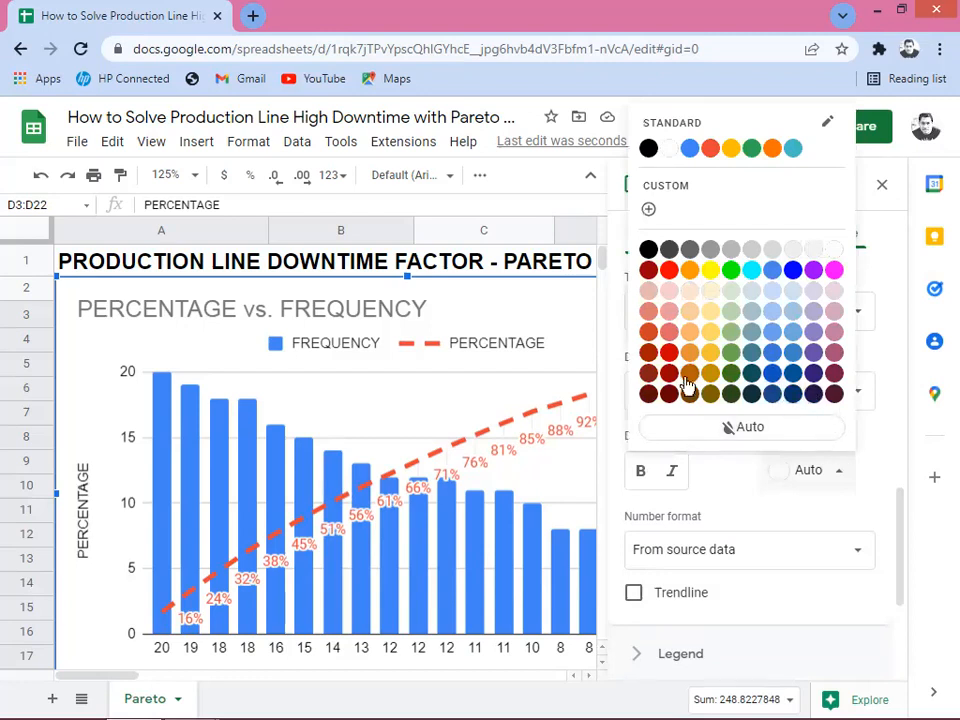
pyautogui.click(793, 271)
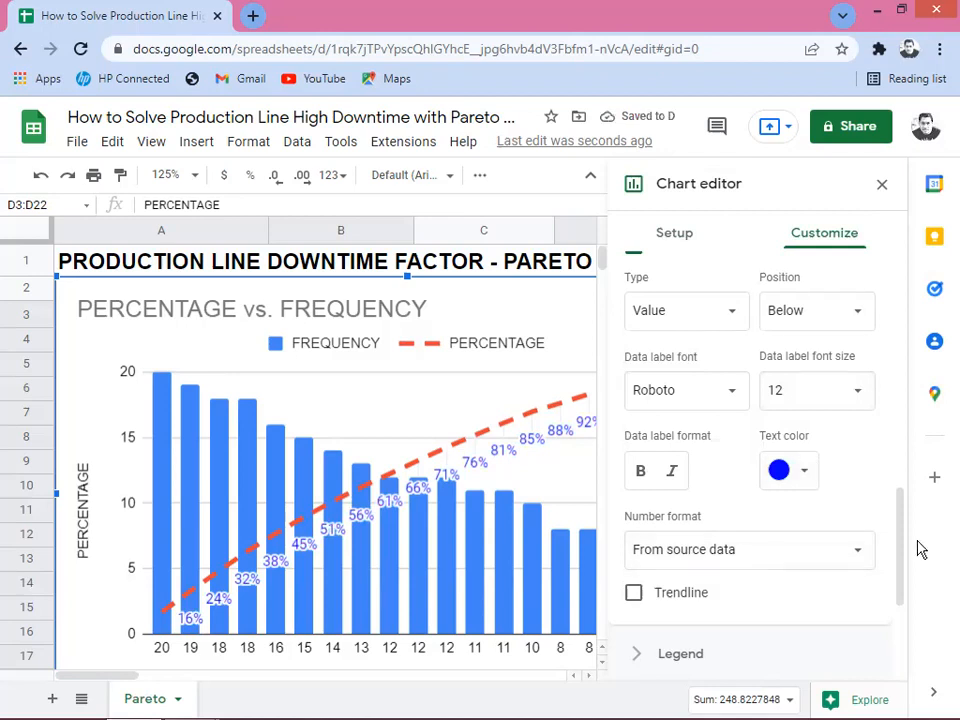
# - Set the chart's legend position to Bottom
pyautogui.moveTo(900, 551); pyautogui.dragTo(900, 369)
pyautogui.scroll(2, 897, 548)
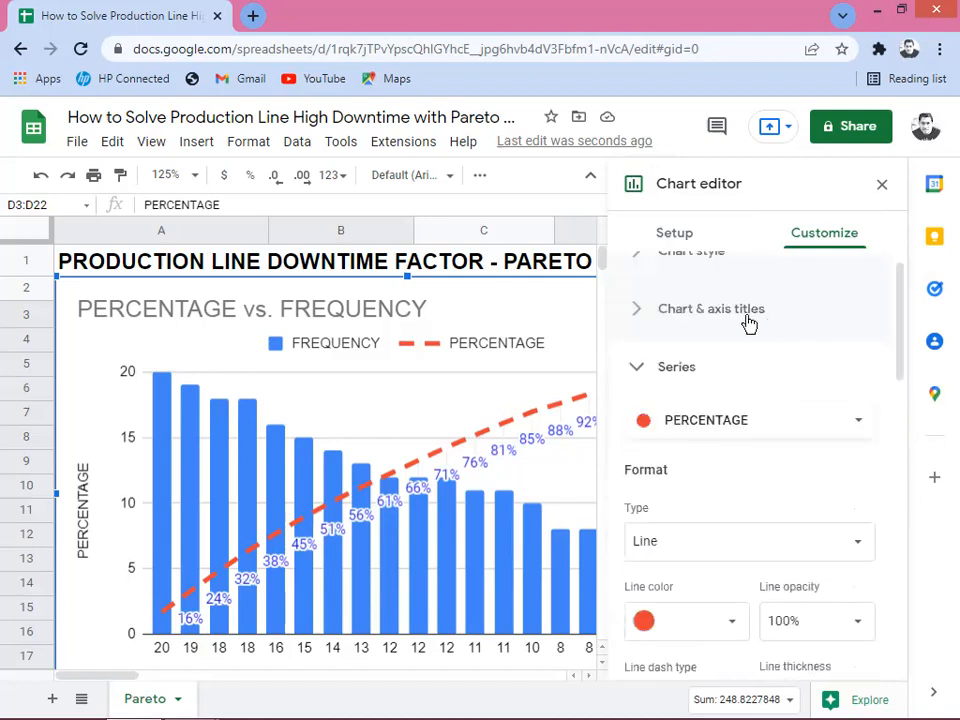
pyautogui.click(641, 369)
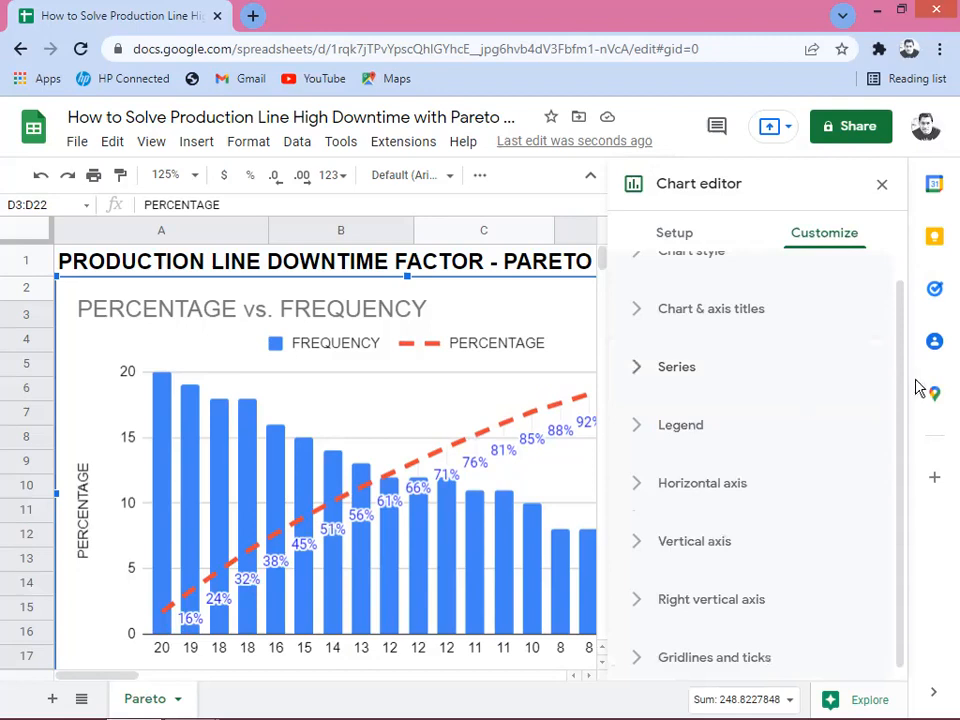
pyautogui.click(682, 428)
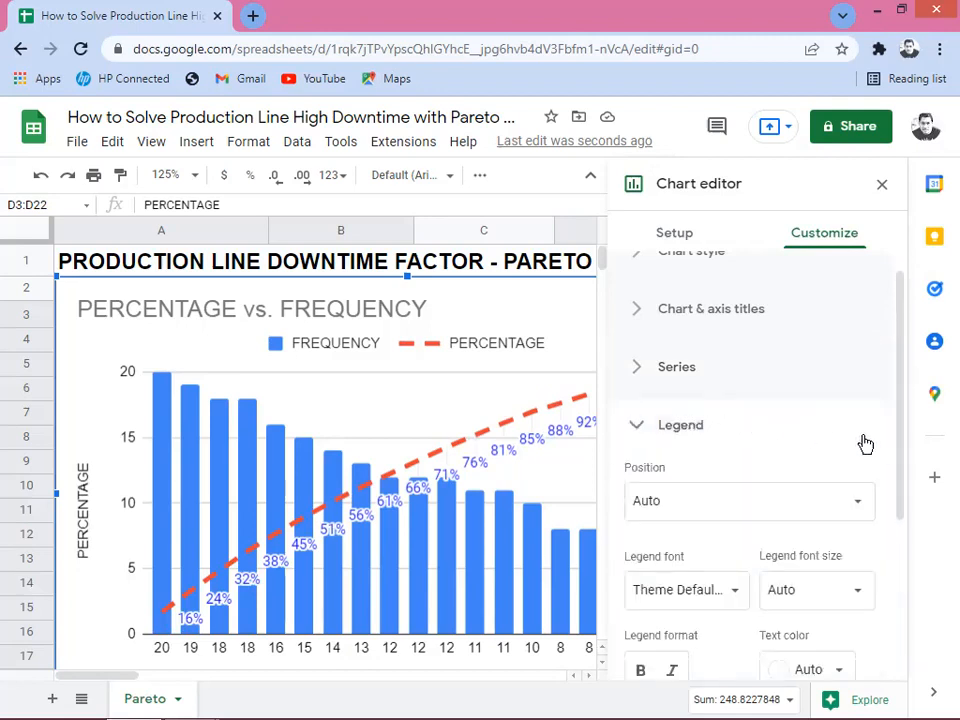
pyautogui.moveTo(900, 420); pyautogui.dragTo(900, 450)
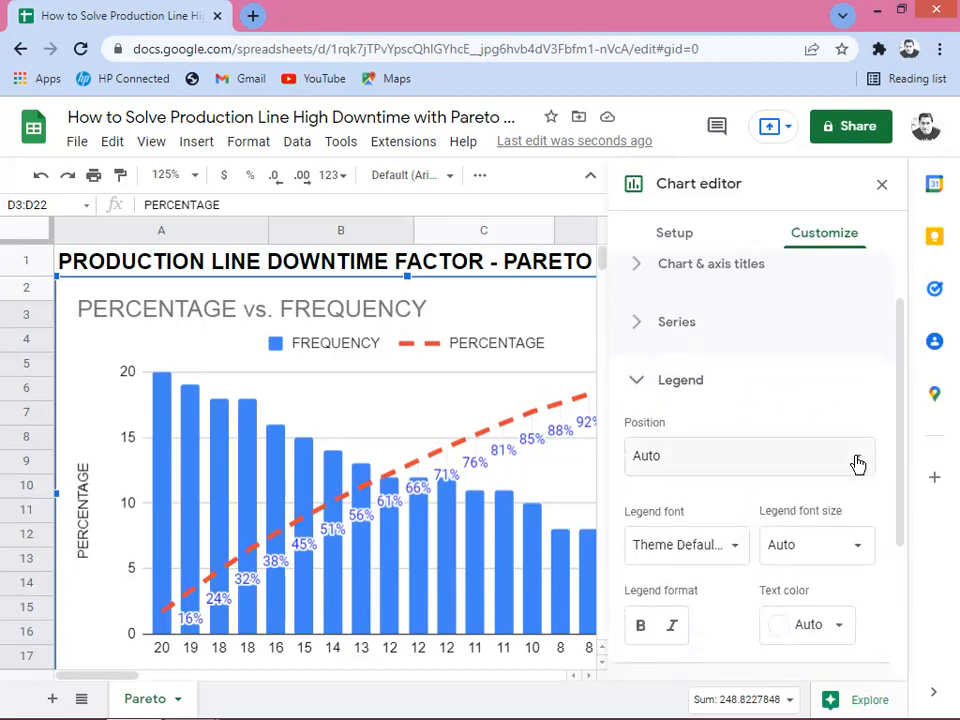
pyautogui.click(858, 460)
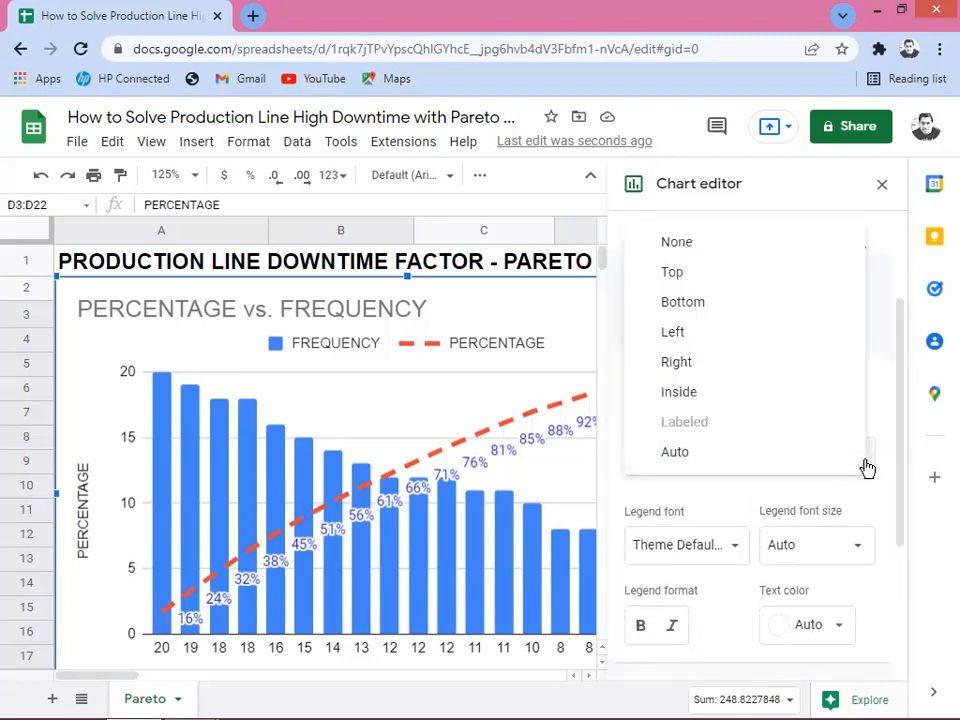
pyautogui.click(695, 316)
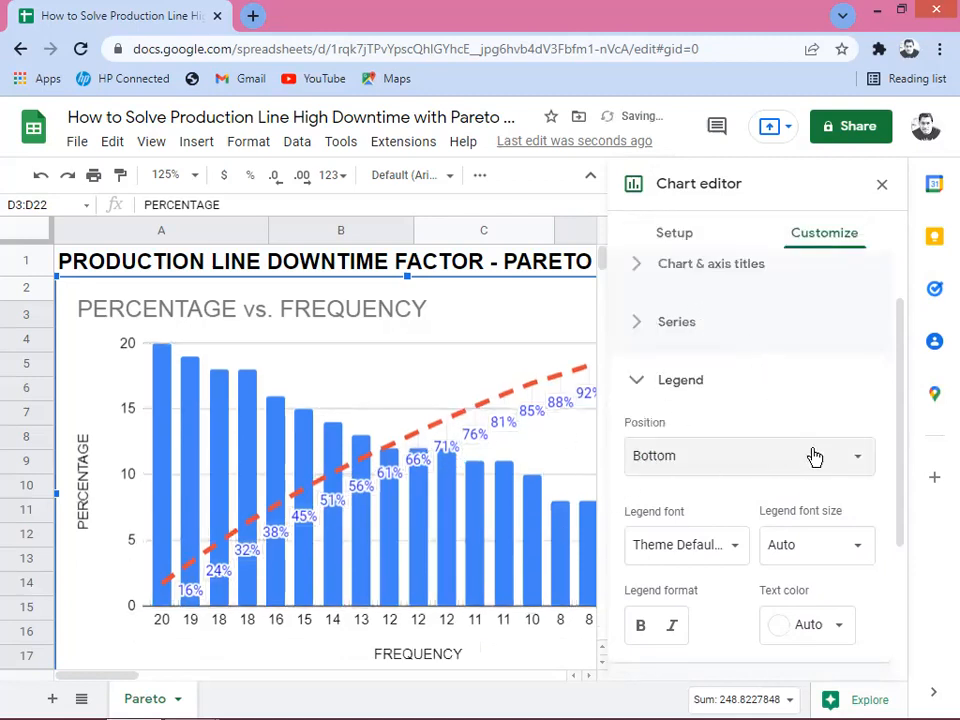
# - Change the chart title text to PRODUCTION LINE DOWNTIME FACTOR
pyautogui.moveTo(901, 471); pyautogui.dragTo(900, 368)
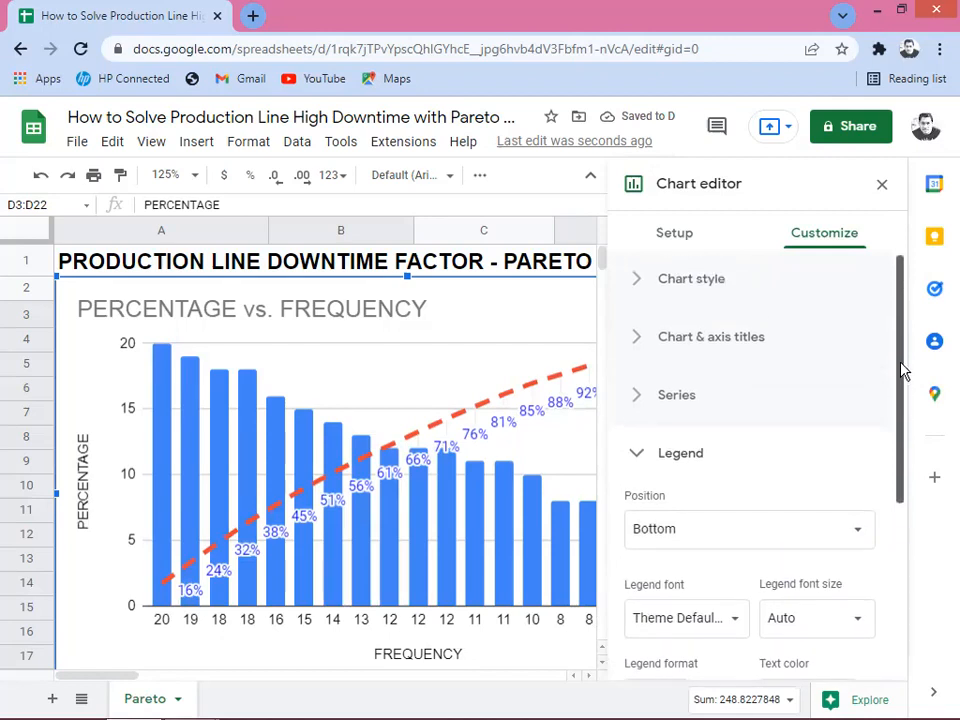
pyautogui.click(760, 349)
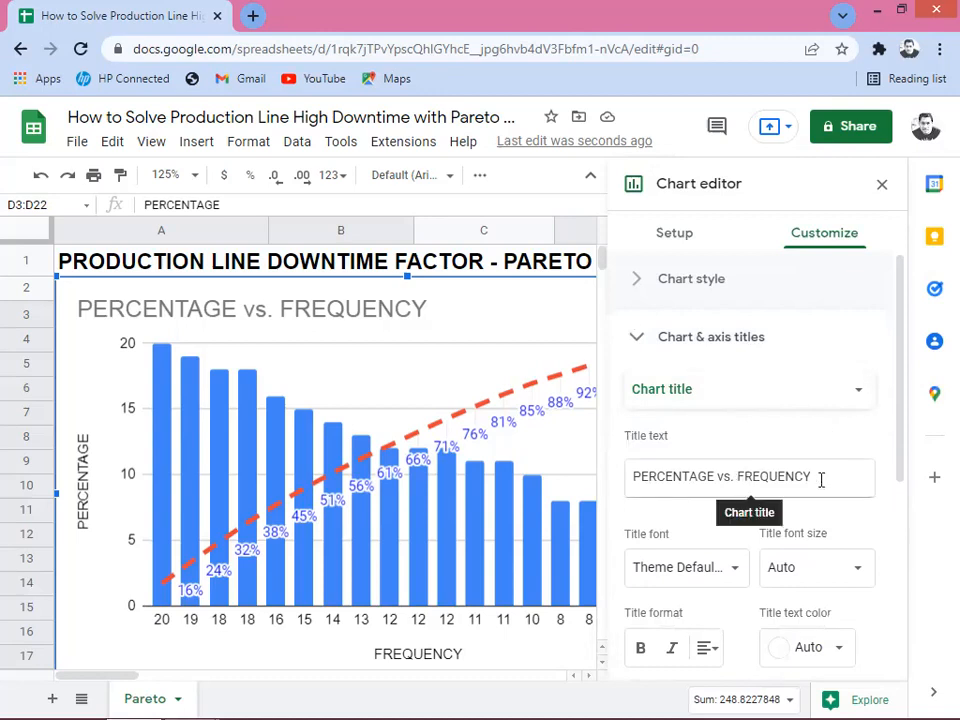
pyautogui.moveTo(821, 480); pyautogui.dragTo(603, 488)
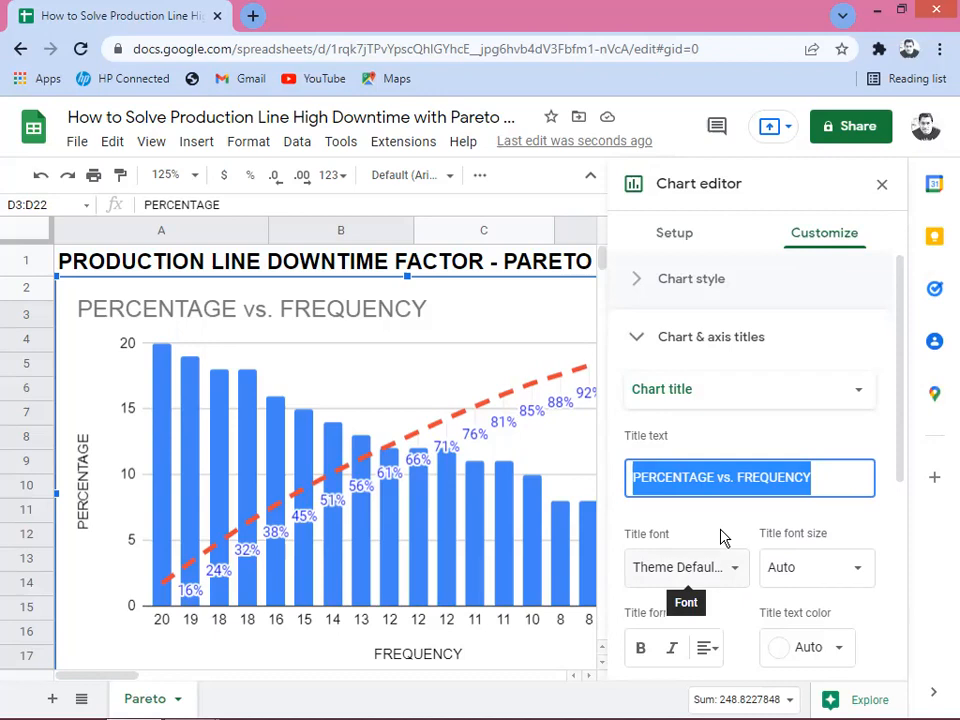
pyautogui.write('PRODUCTION LINE')
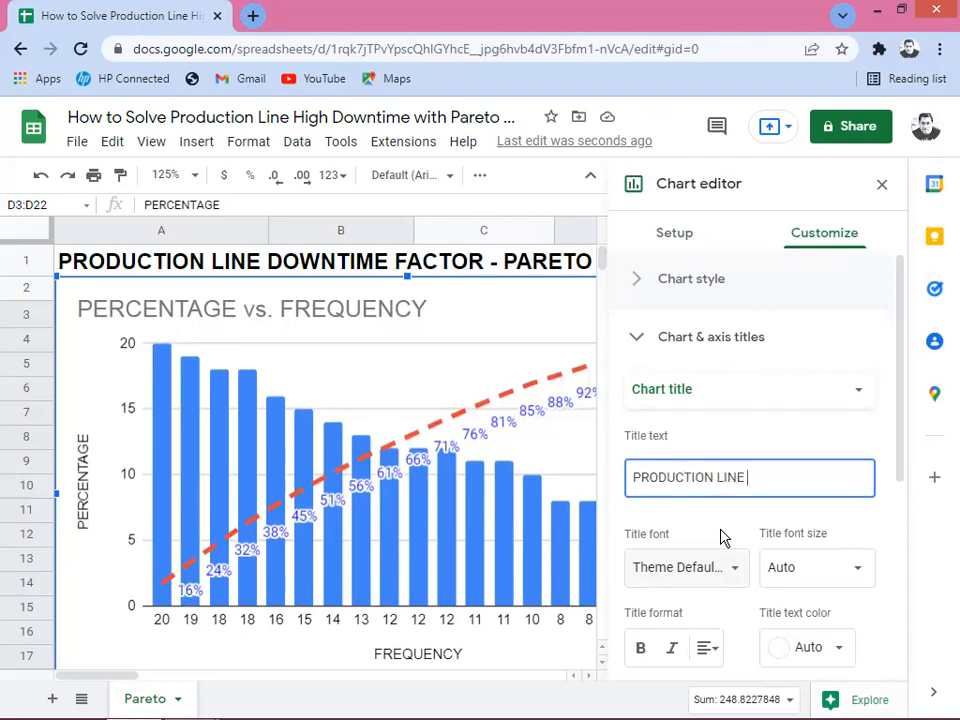
pyautogui.write('DOWNTIME FA')
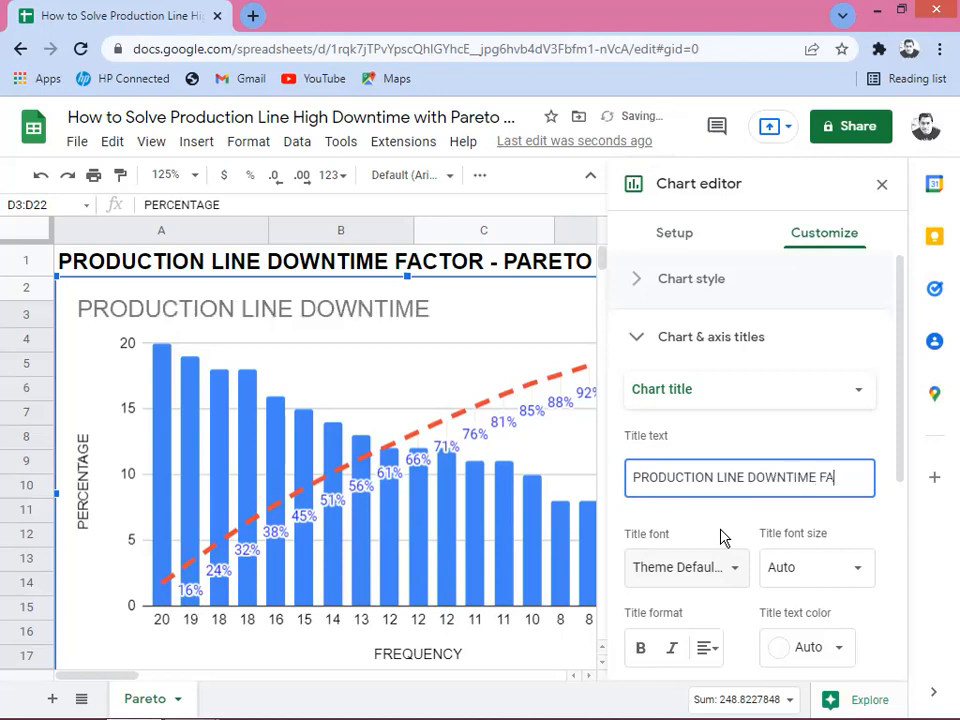
pyautogui.write('CTOR')
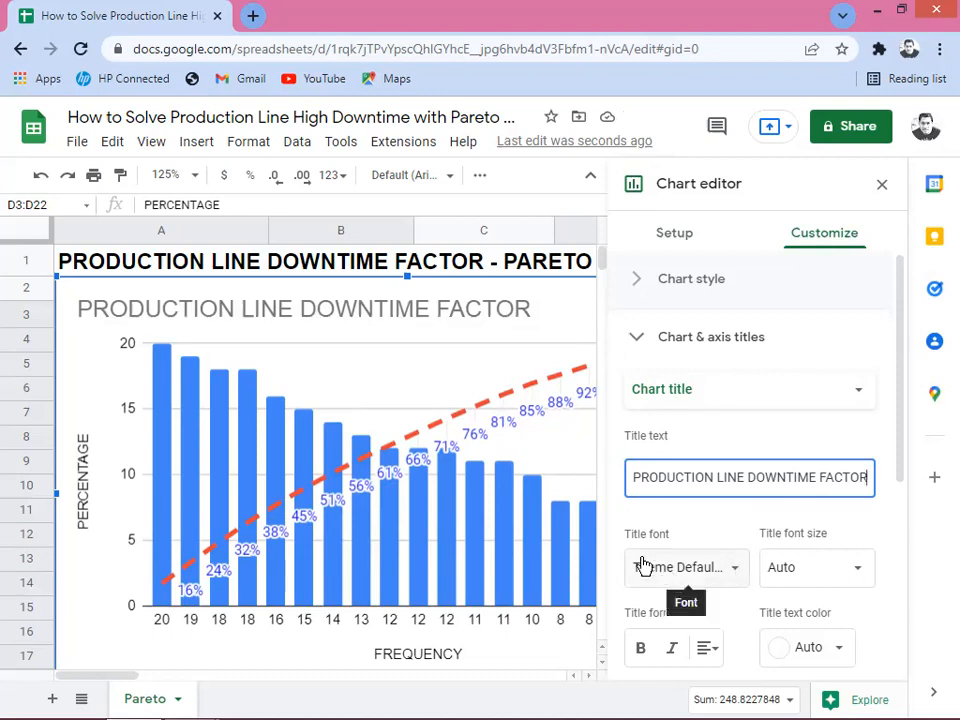
# - Set the chart title's font size to 18 and its text color to blue
pyautogui.moveTo(898, 458); pyautogui.dragTo(904, 500)
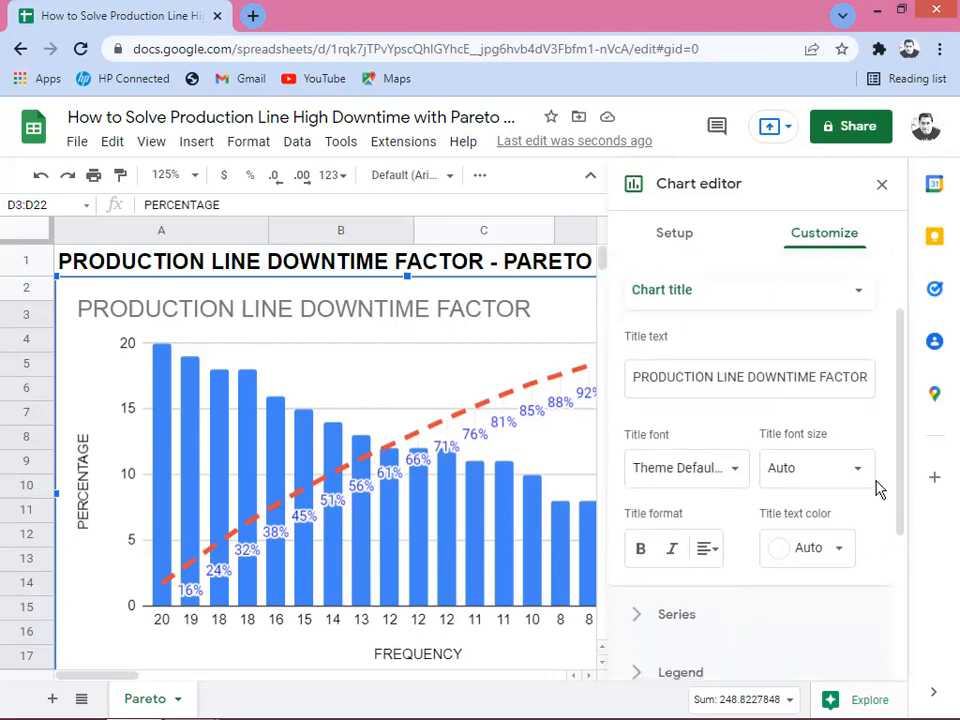
pyautogui.click(864, 476)
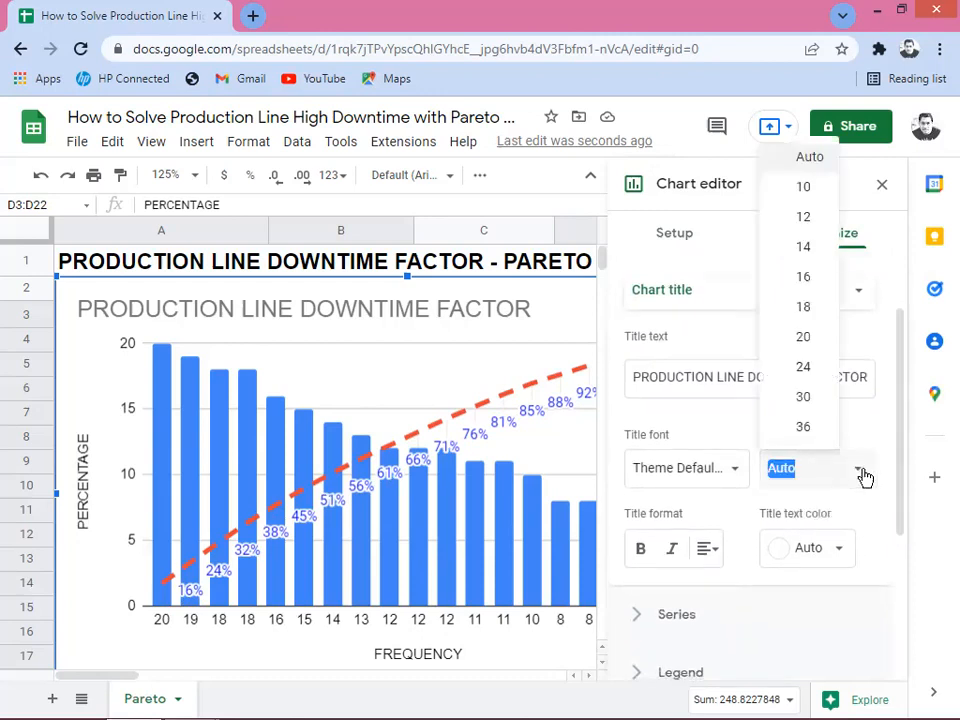
pyautogui.click(808, 340)
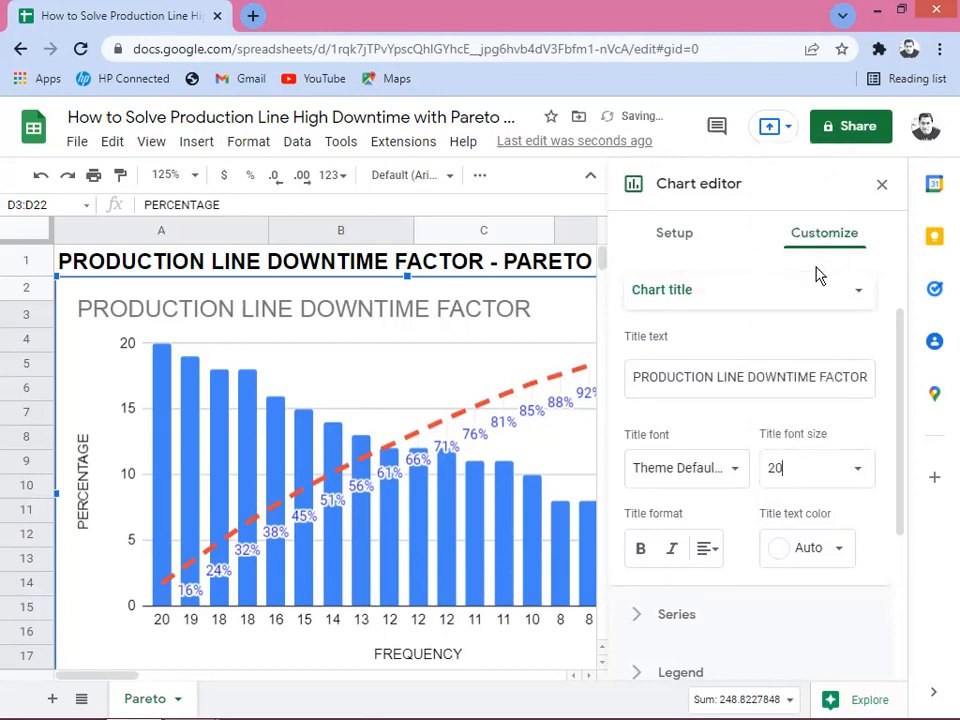
pyautogui.click(864, 474)
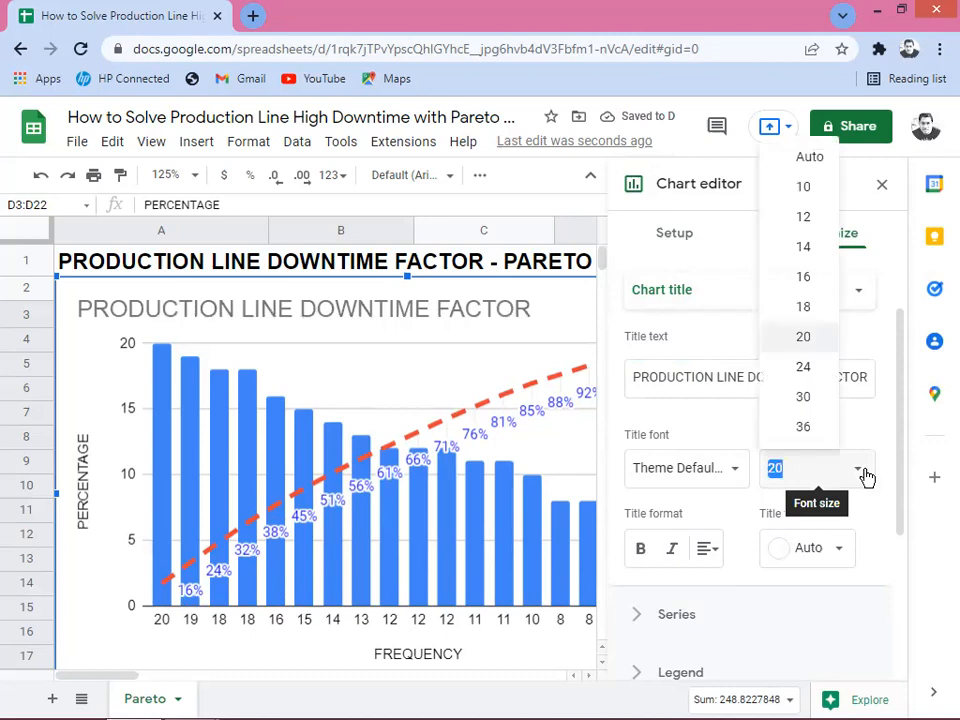
pyautogui.click(806, 308)
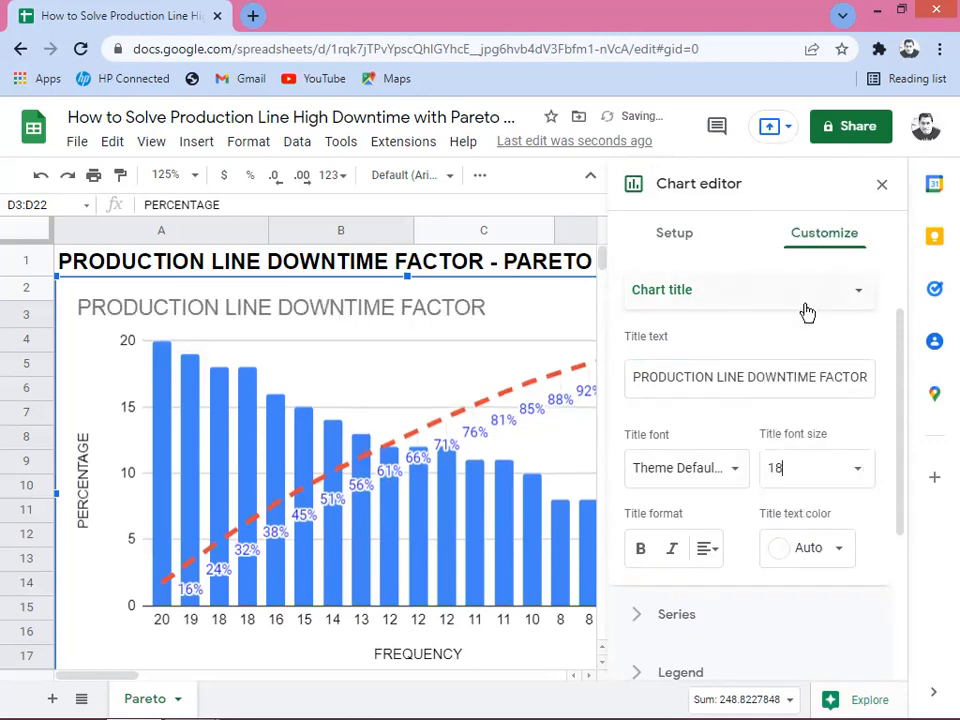
pyautogui.click(838, 550)
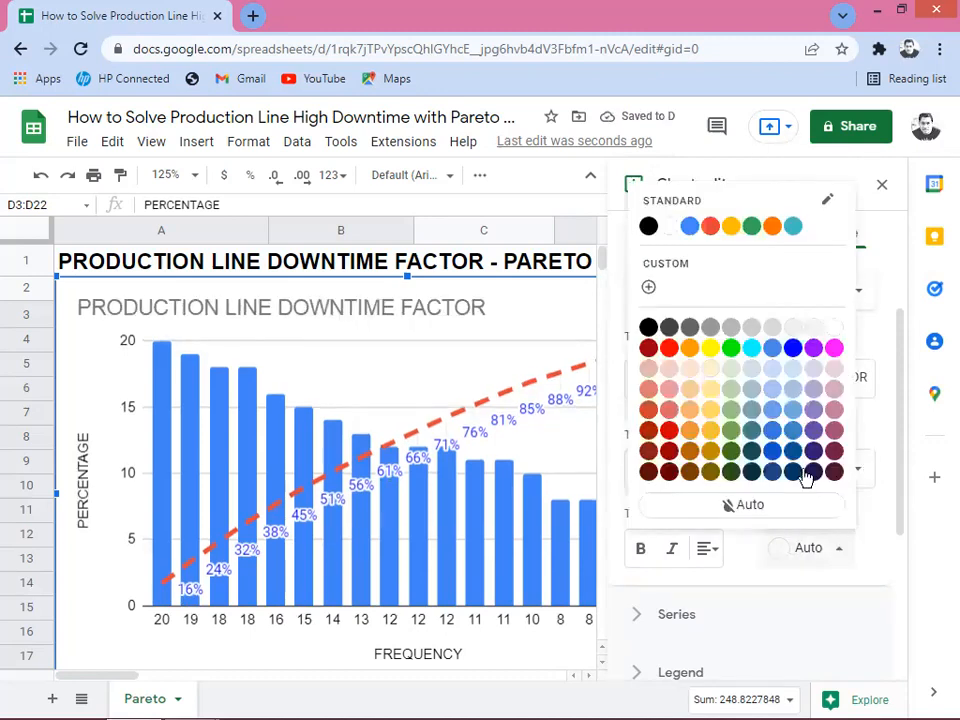
pyautogui.click(793, 349)
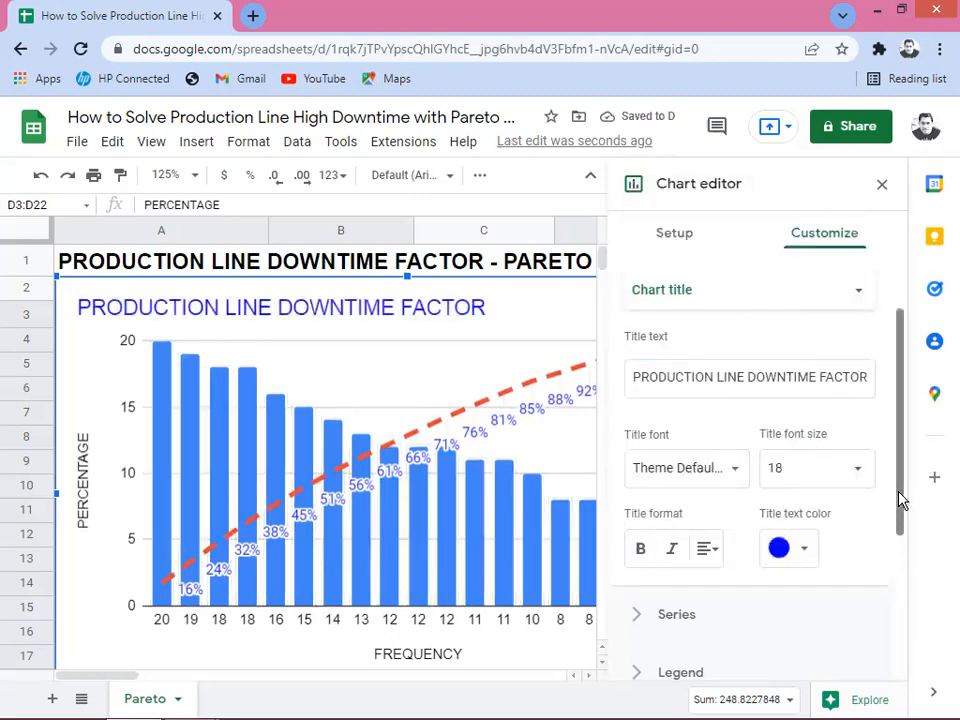
# - Show the axis line on the chart's vertical axis
pyautogui.moveTo(906, 514); pyautogui.dragTo(912, 642)
pyautogui.click(664, 536)
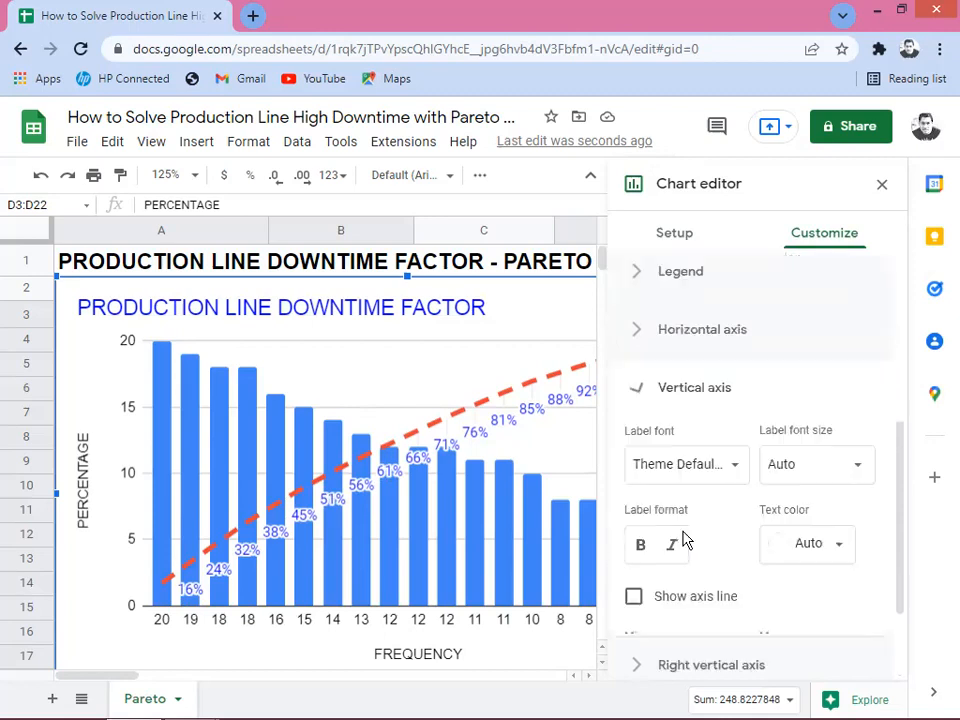
pyautogui.scroll(-2, 889, 510)
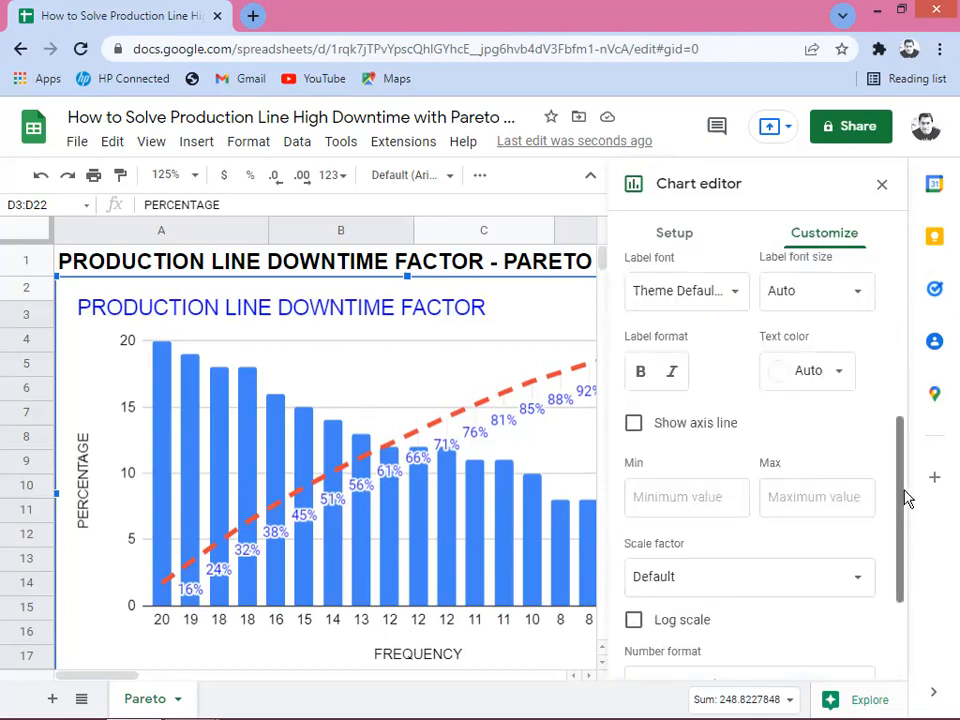
pyautogui.scroll(-2, 903, 505)
pyautogui.scroll(2, 909, 530)
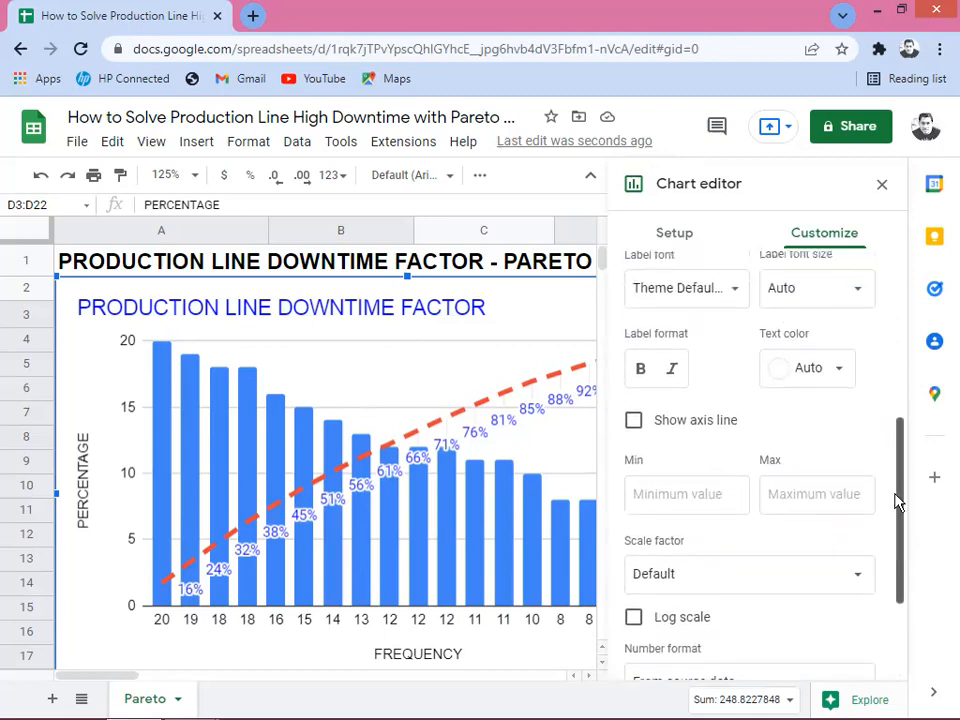
pyautogui.click(633, 421)
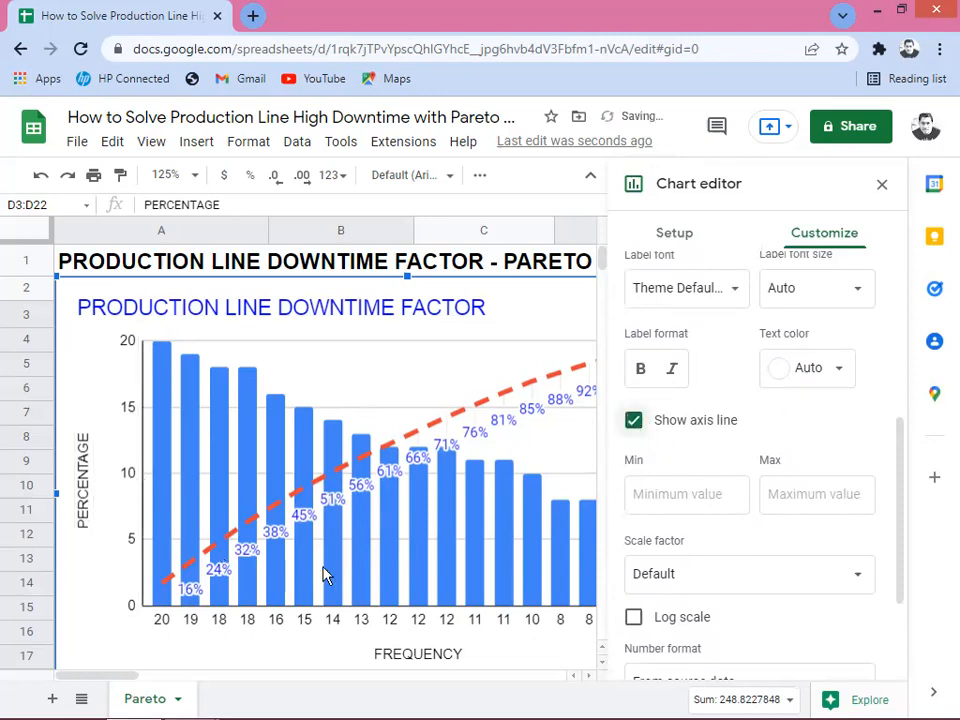
# - Show the axis line on the chart's right vertical axis
pyautogui.click(588, 676)
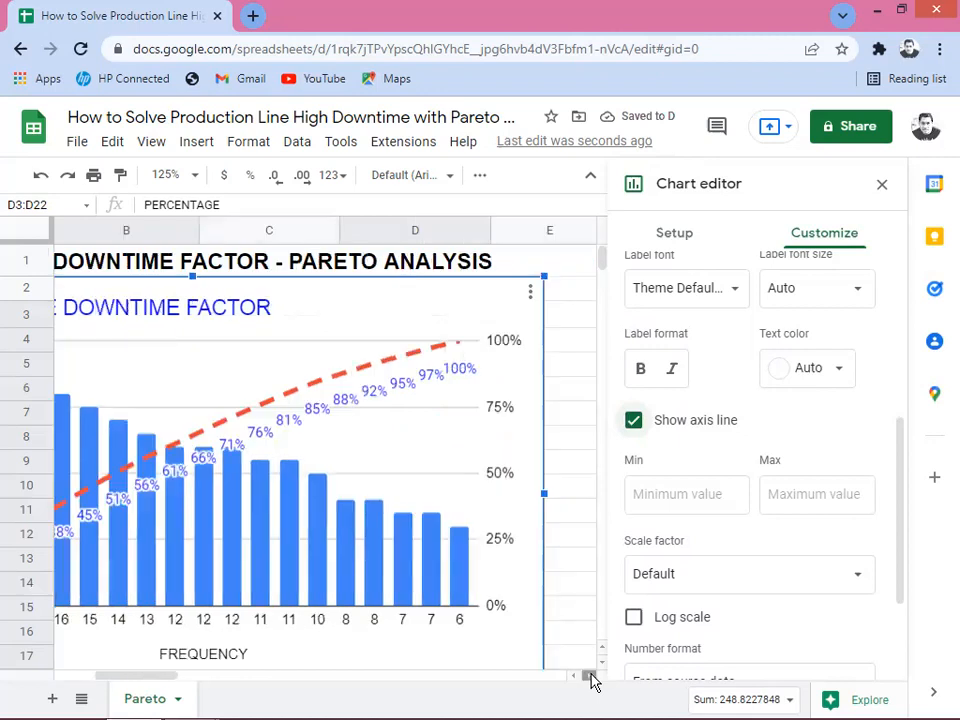
pyautogui.click(588, 676)
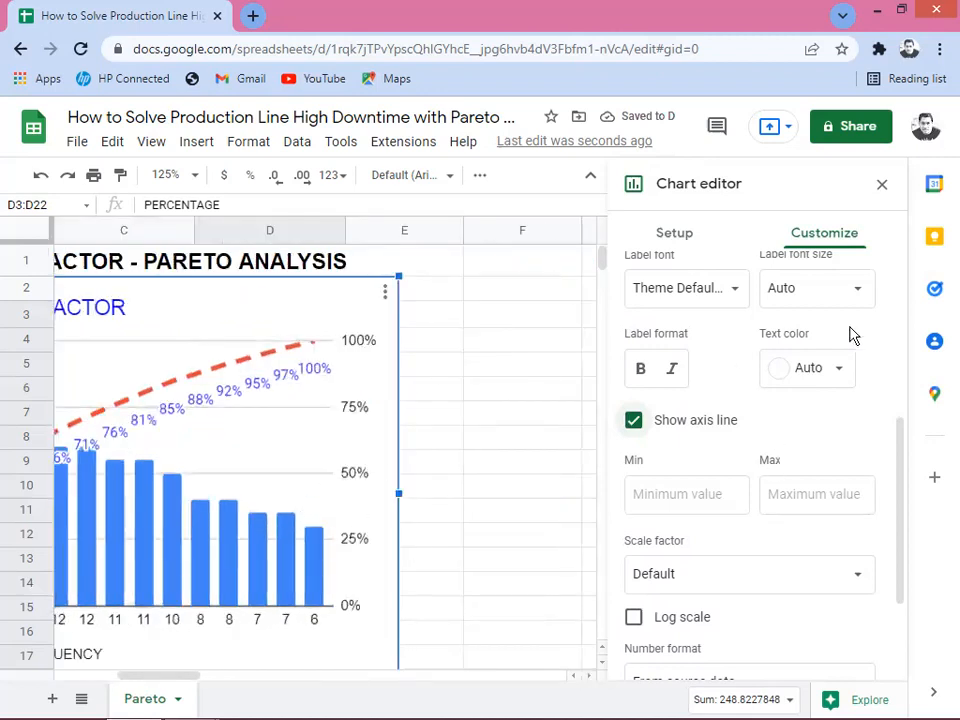
pyautogui.moveTo(903, 484); pyautogui.dragTo(868, 411)
pyautogui.click(641, 382)
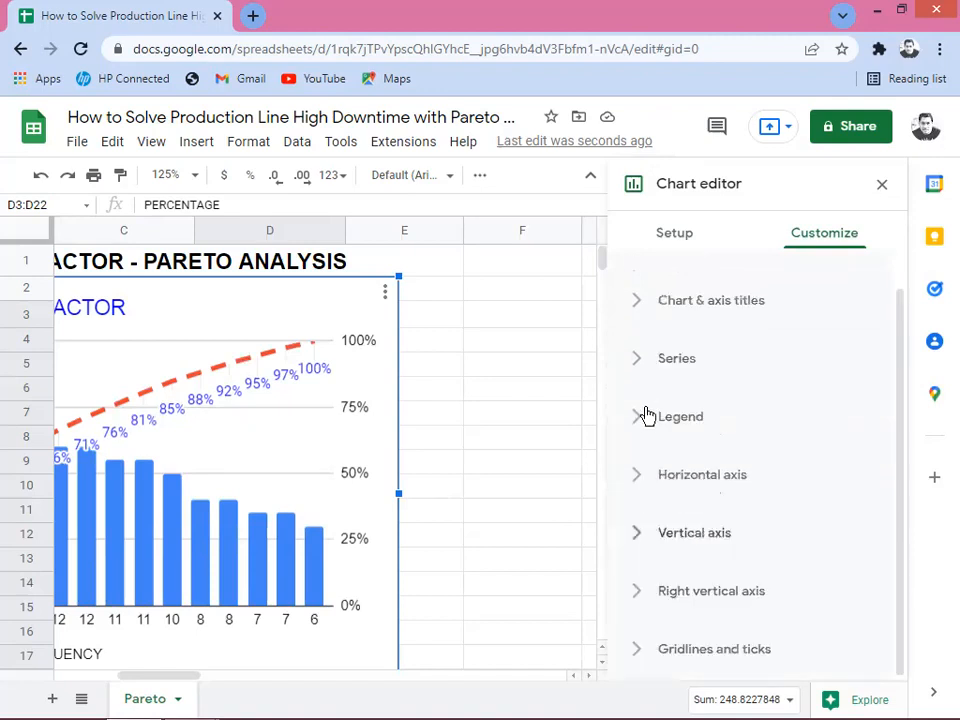
pyautogui.click(640, 592)
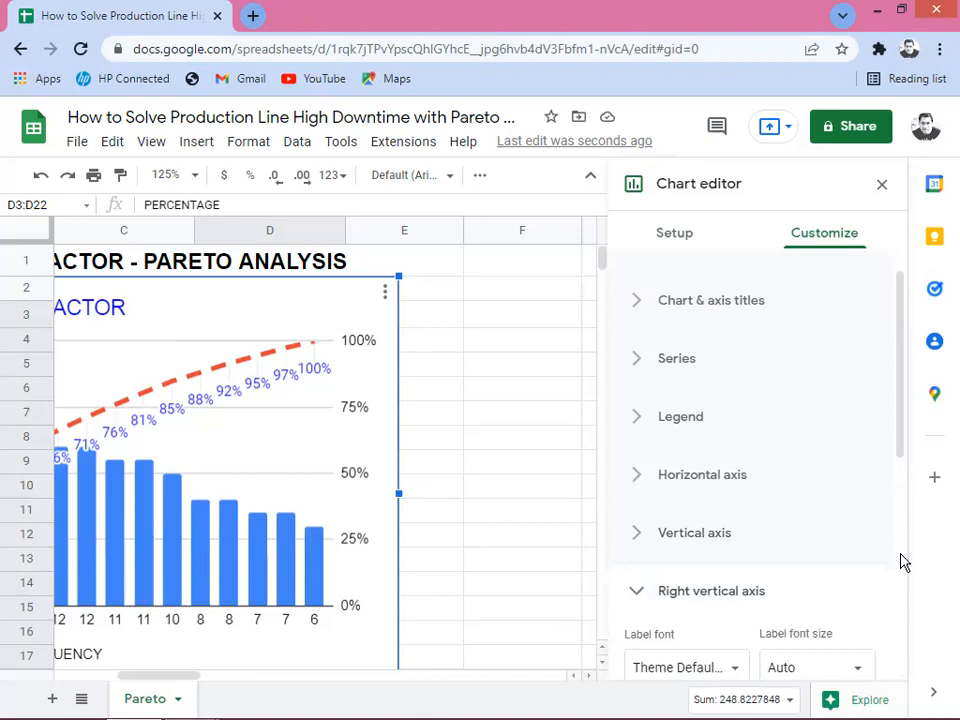
pyautogui.moveTo(902, 444); pyautogui.dragTo(922, 544)
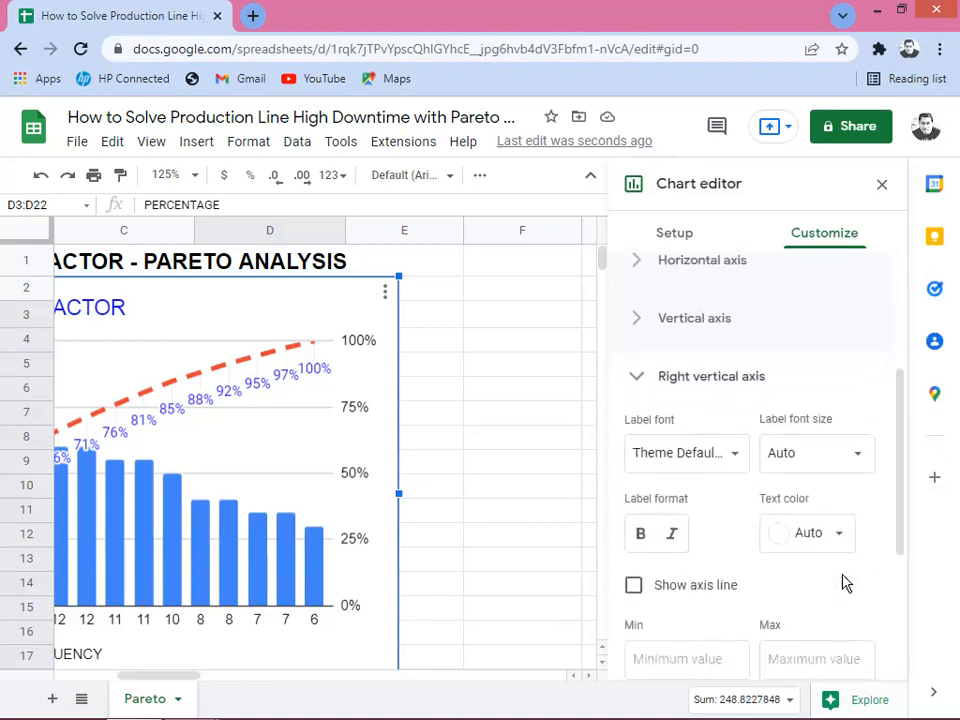
pyautogui.click(634, 586)
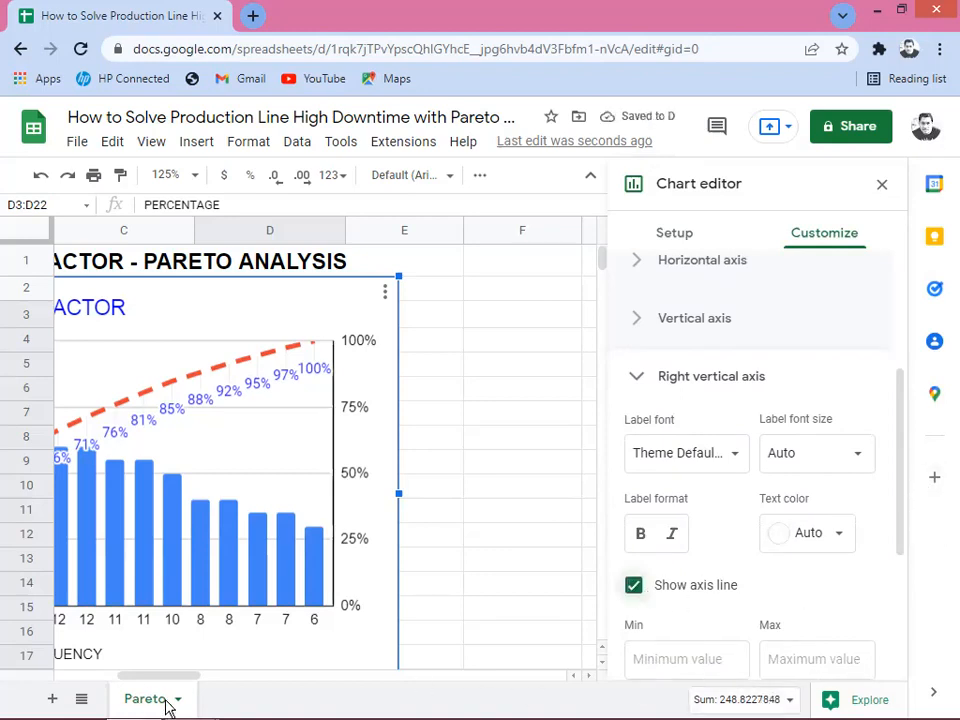
# - Check both vertical axis lines across the chart's width and close the chart editor
pyautogui.moveTo(169, 678); pyautogui.dragTo(114, 677)
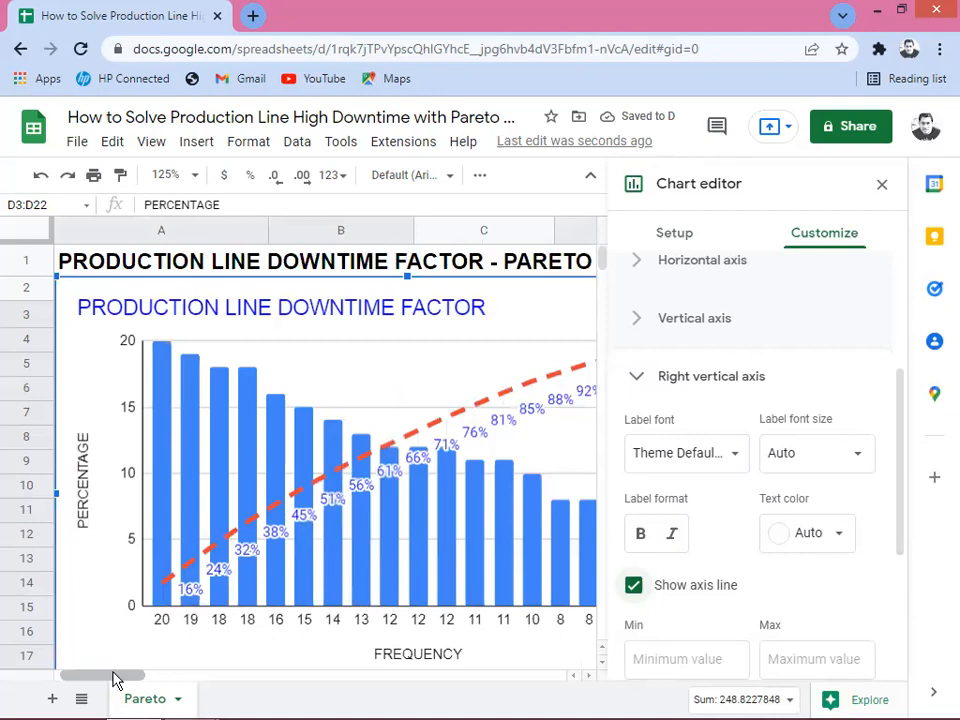
pyautogui.moveTo(110, 683); pyautogui.dragTo(138, 688)
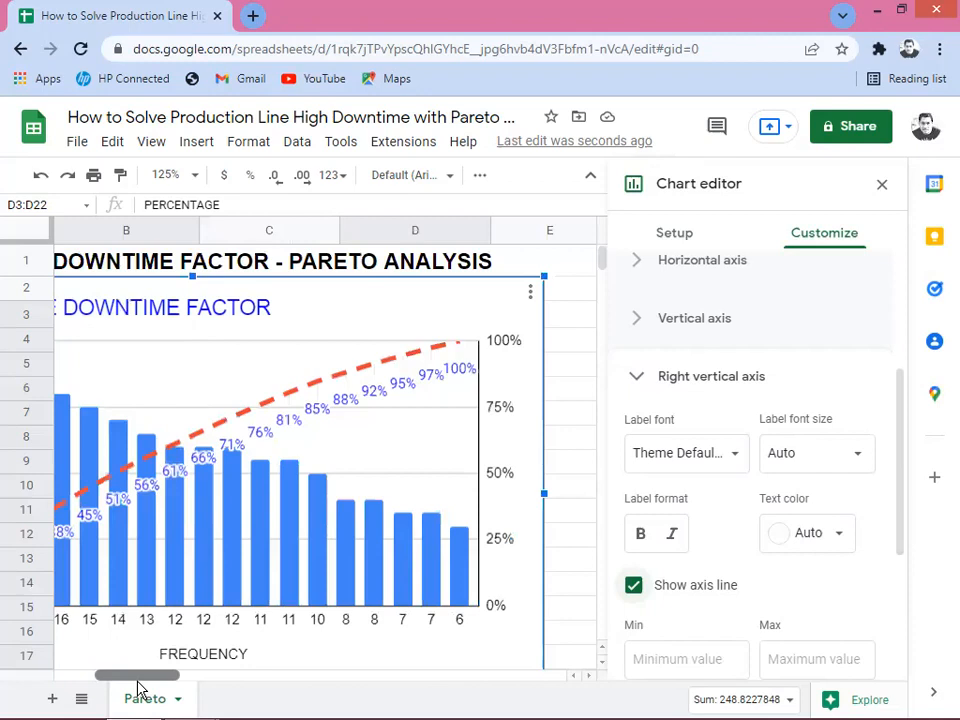
pyautogui.moveTo(138, 688)
pyautogui.mouseDown()
pyautogui.moveTo(128, 690)
pyautogui.moveTo(143, 690)
pyautogui.mouseUp()
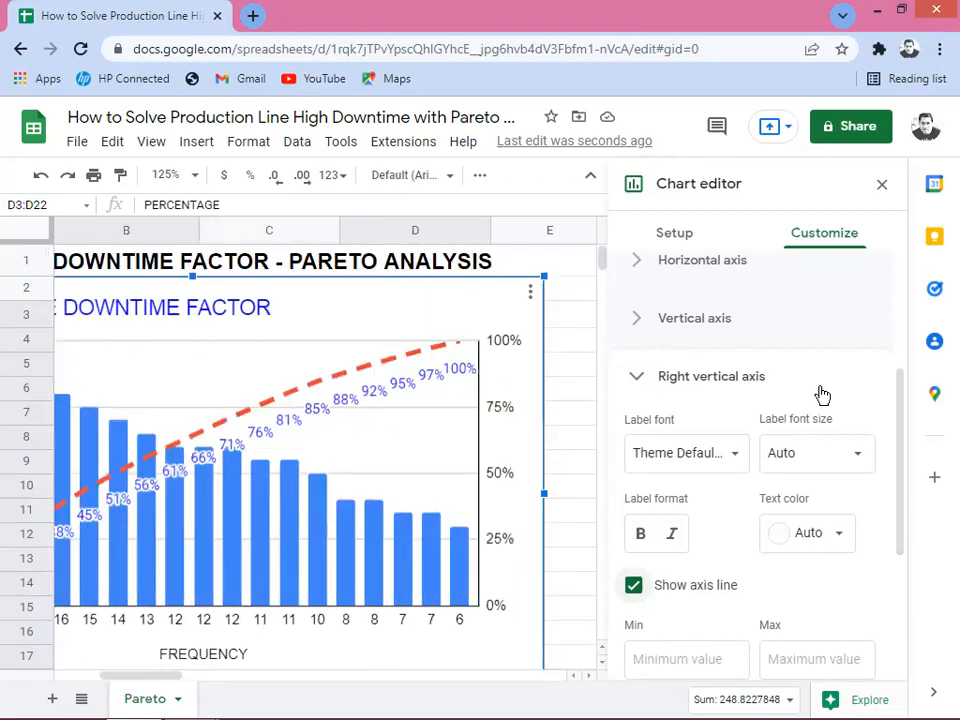
pyautogui.click(884, 187)
pyautogui.moveTo(228, 684); pyautogui.dragTo(189, 681)
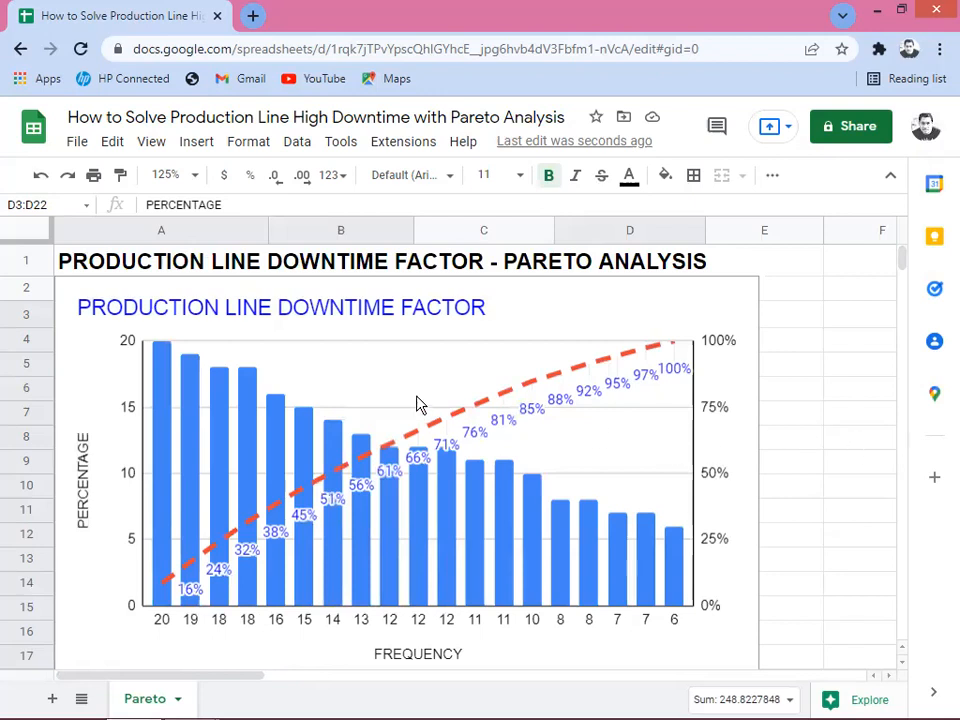
# - Reposition the chart over the top of the data table and move it to its own sheet
pyautogui.click(367, 275)
pyautogui.click(368, 298)
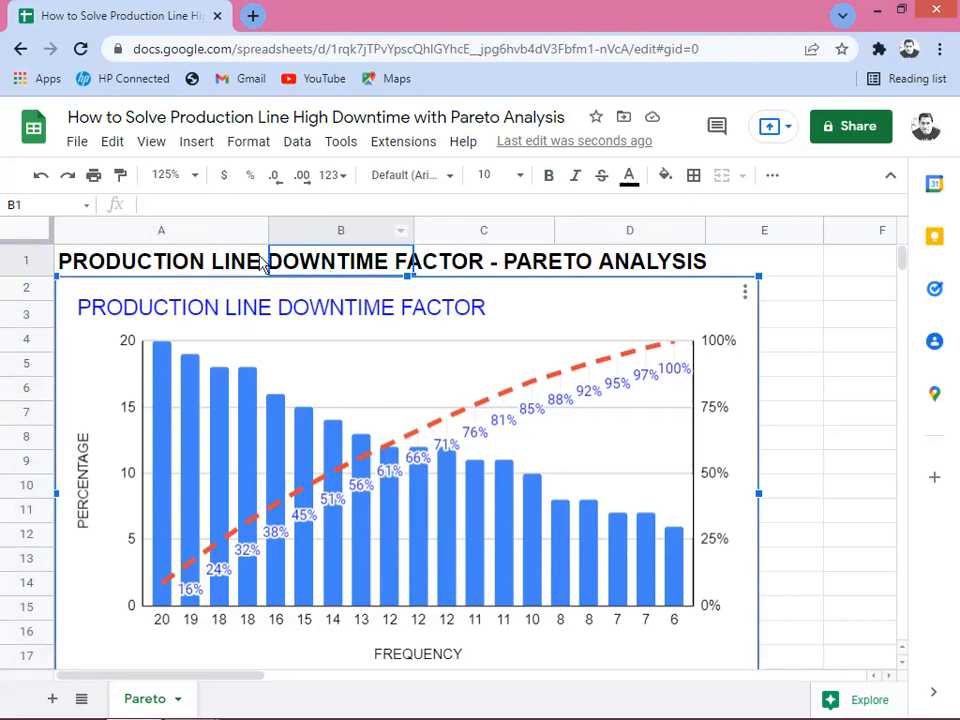
pyautogui.moveTo(228, 285); pyautogui.dragTo(229, 386)
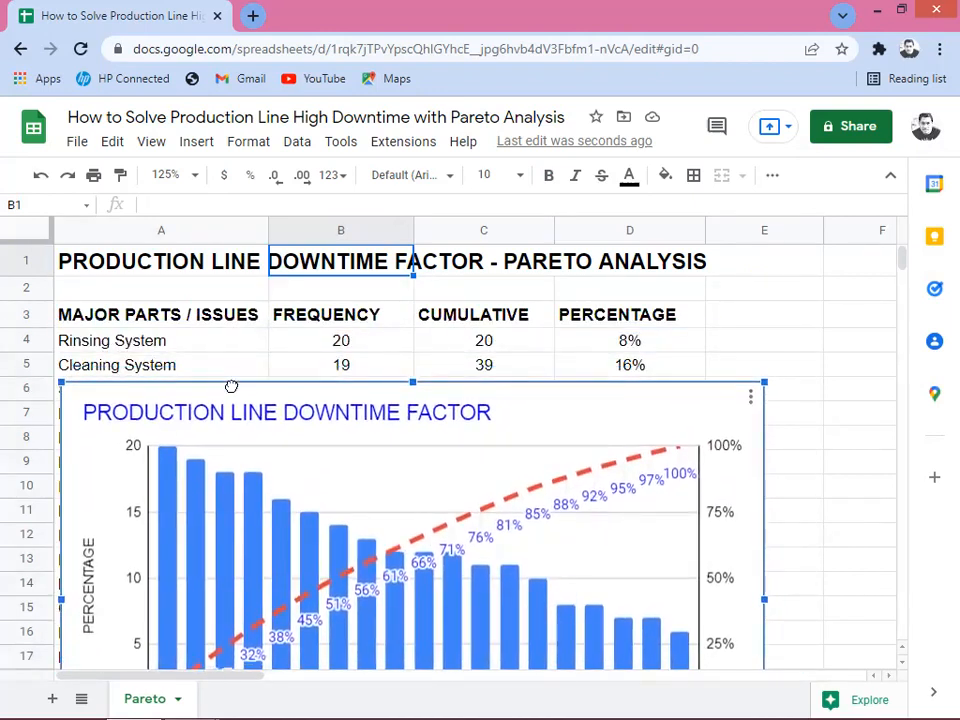
pyautogui.moveTo(231, 386); pyautogui.dragTo(244, 250)
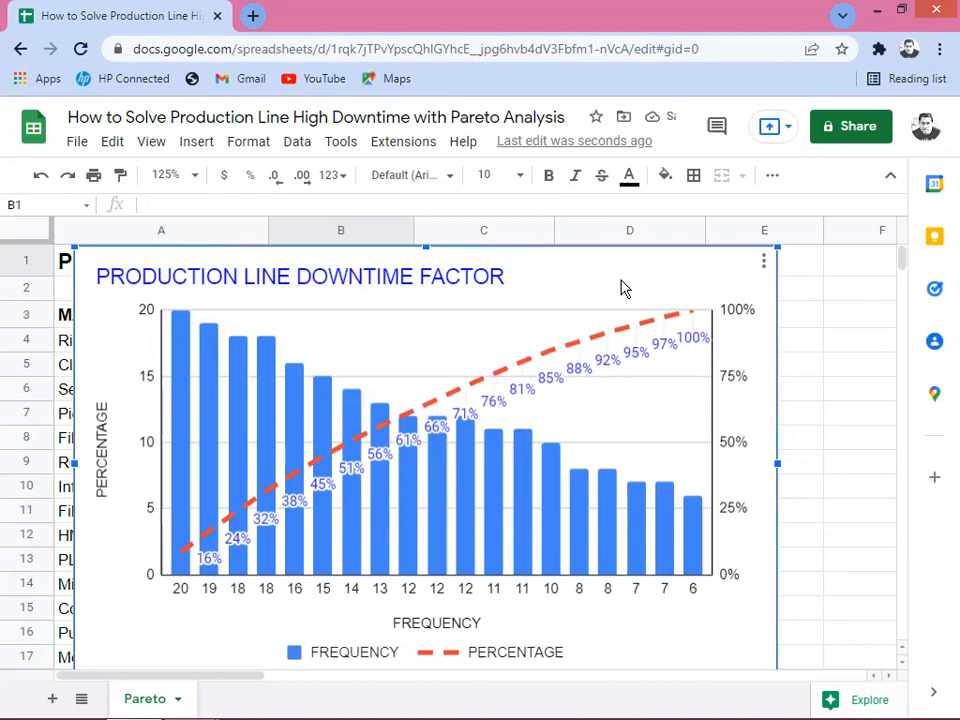
pyautogui.click(765, 265)
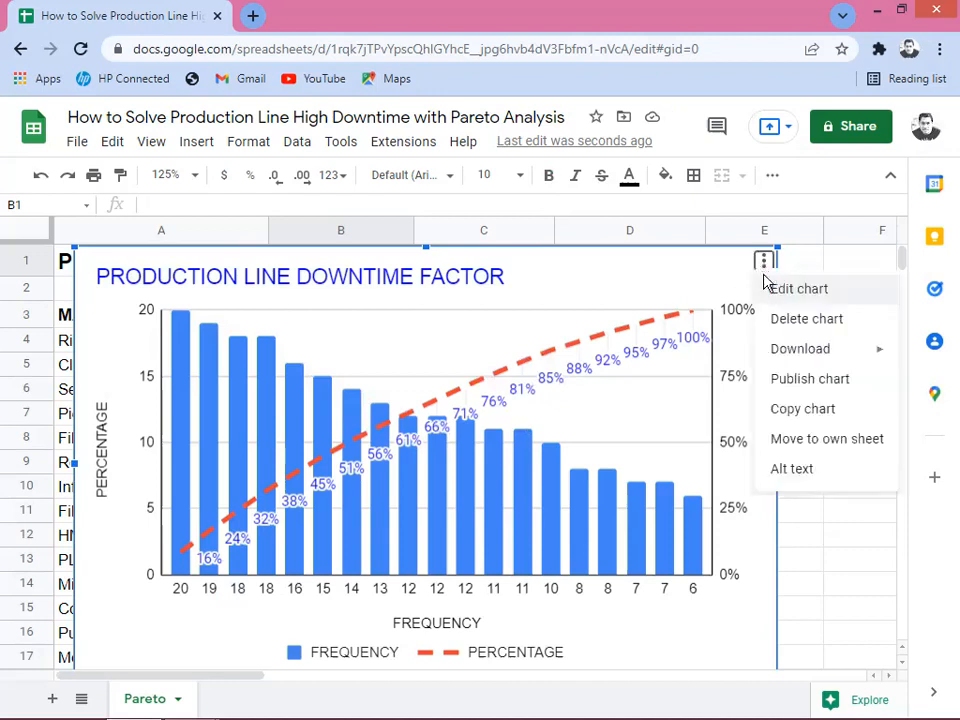
pyautogui.click(826, 439)
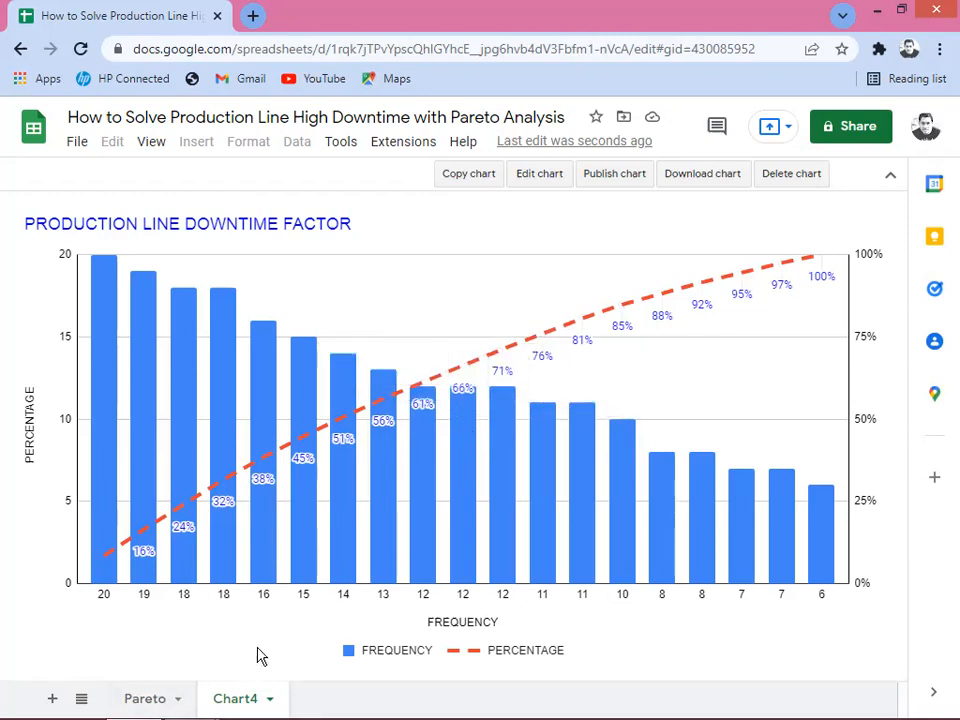
# - Rename the chart's sheet as Chart
pyautogui.click(150, 698)
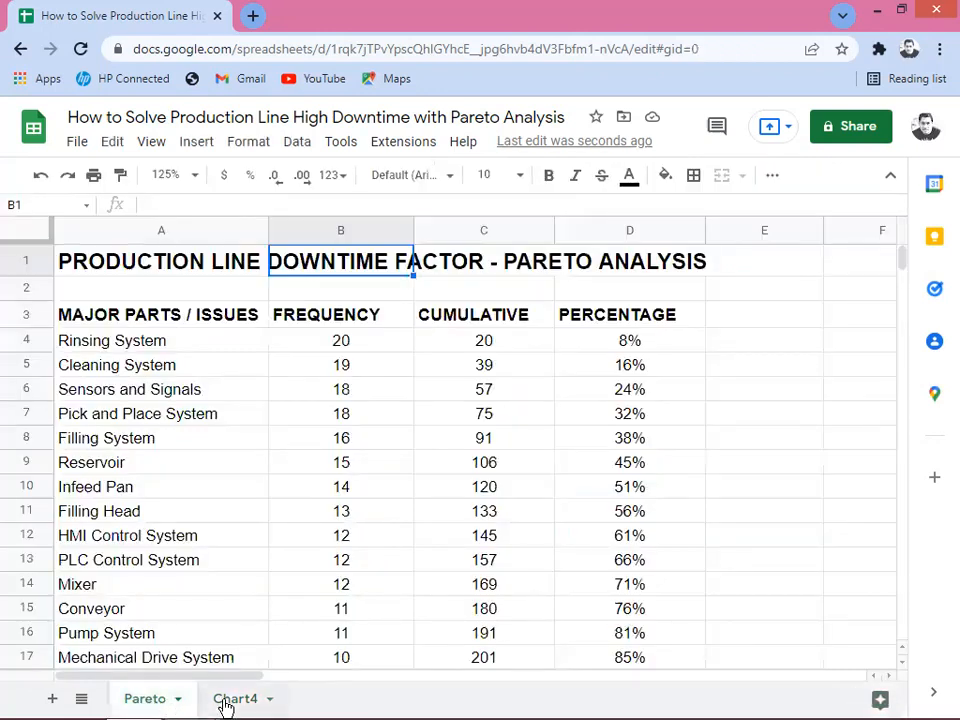
pyautogui.click(227, 699)
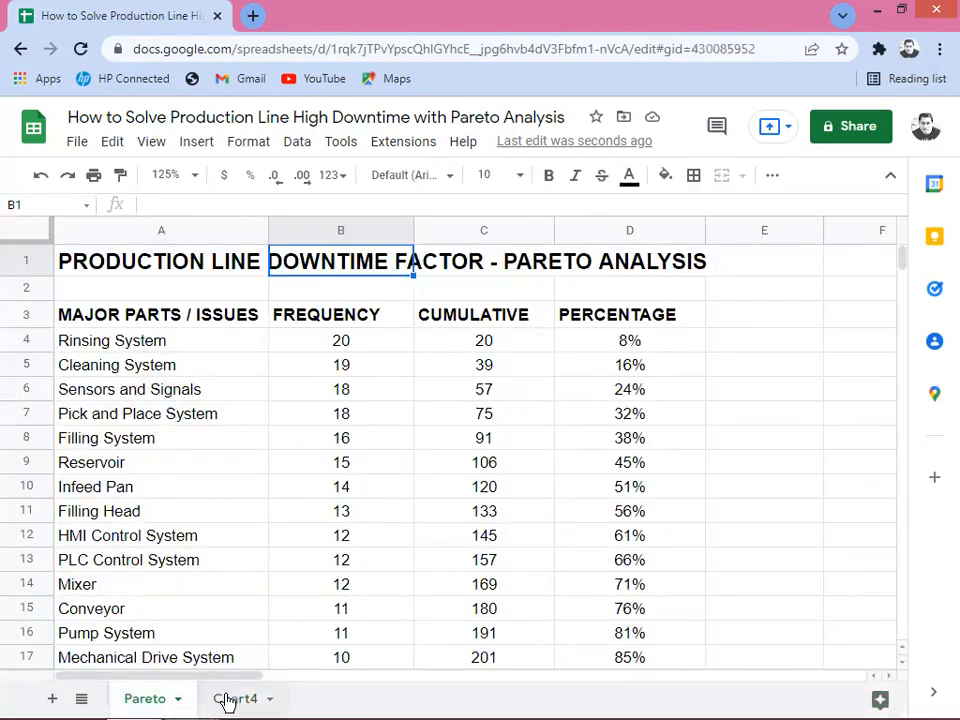
pyautogui.rightClick(230, 699)
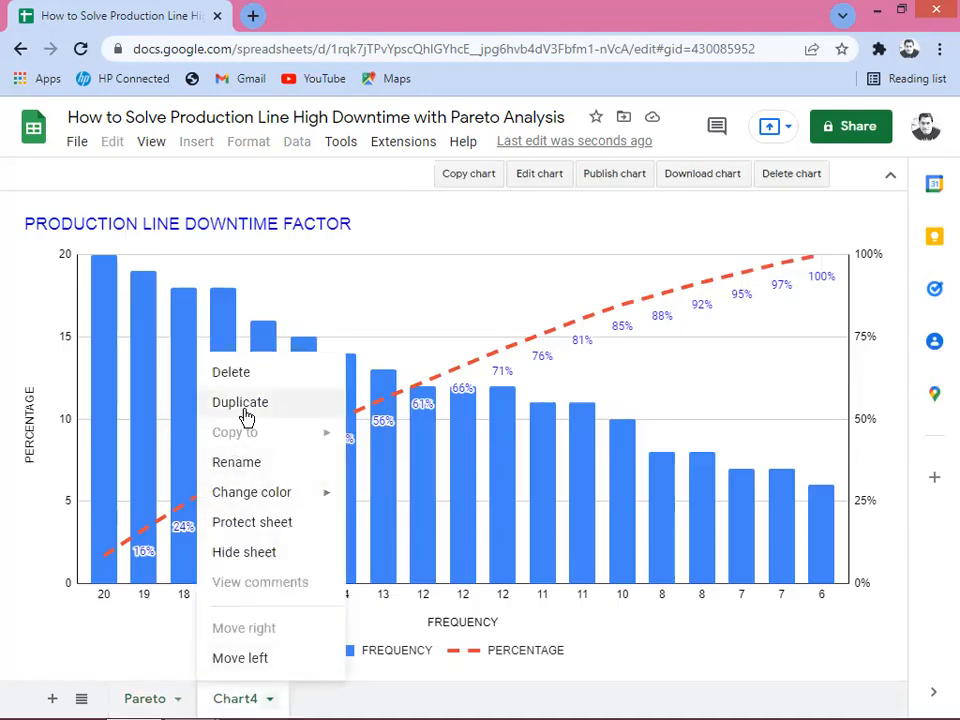
pyautogui.click(250, 462)
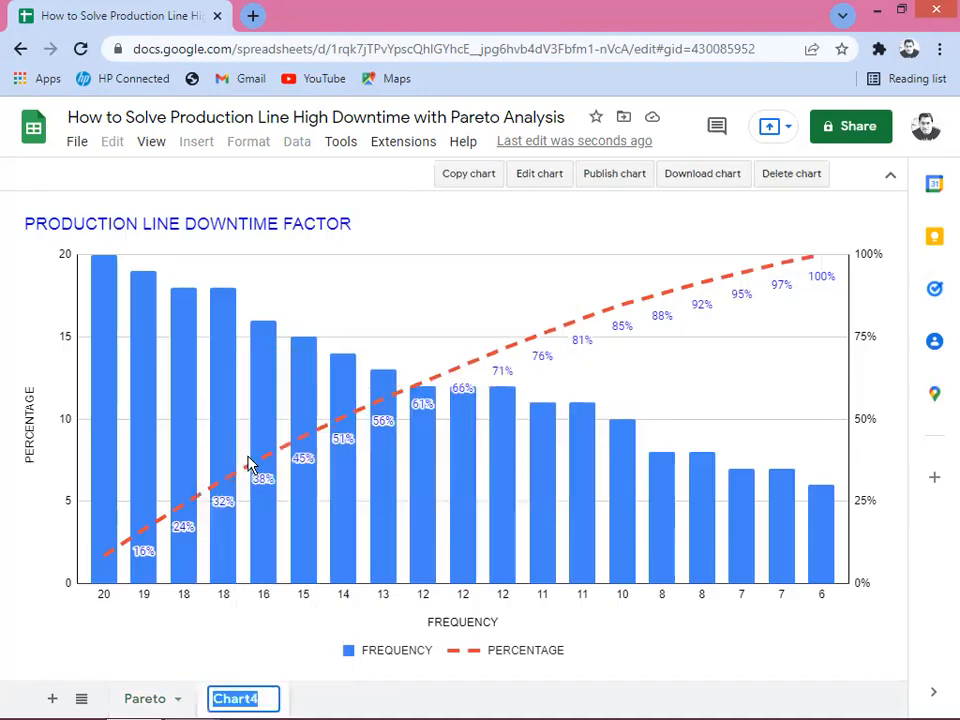
pyautogui.press('Right')
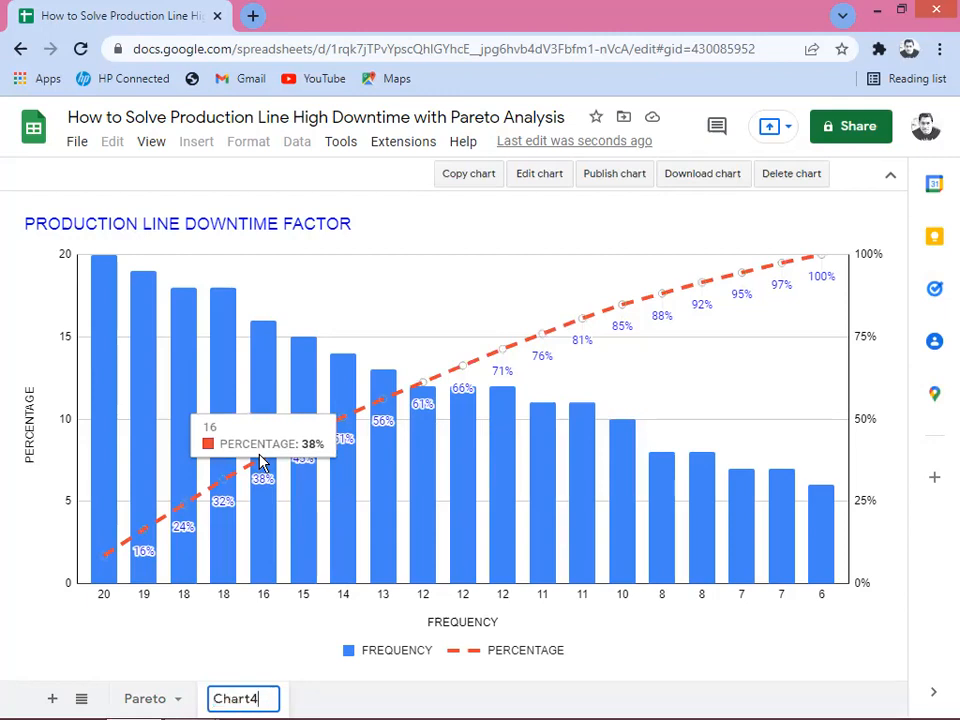
pyautogui.press('BackSpace')
pyautogui.press('Return')
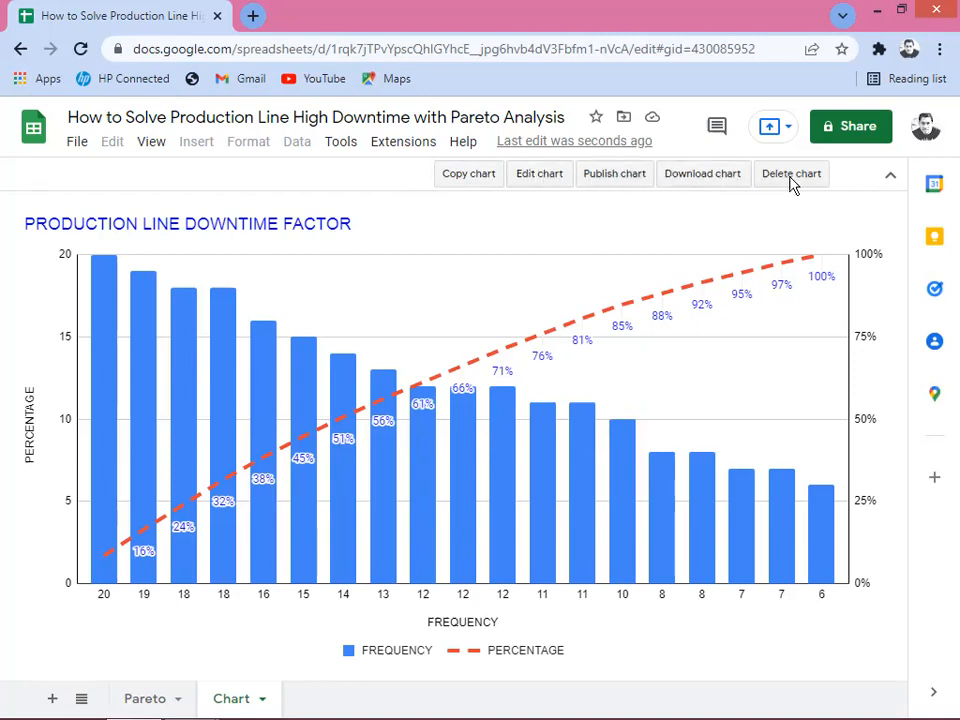
# - Review the chart's axis and series setup, and compare the chart with the downtime table on the Pareto sheet
pyautogui.click(540, 174)
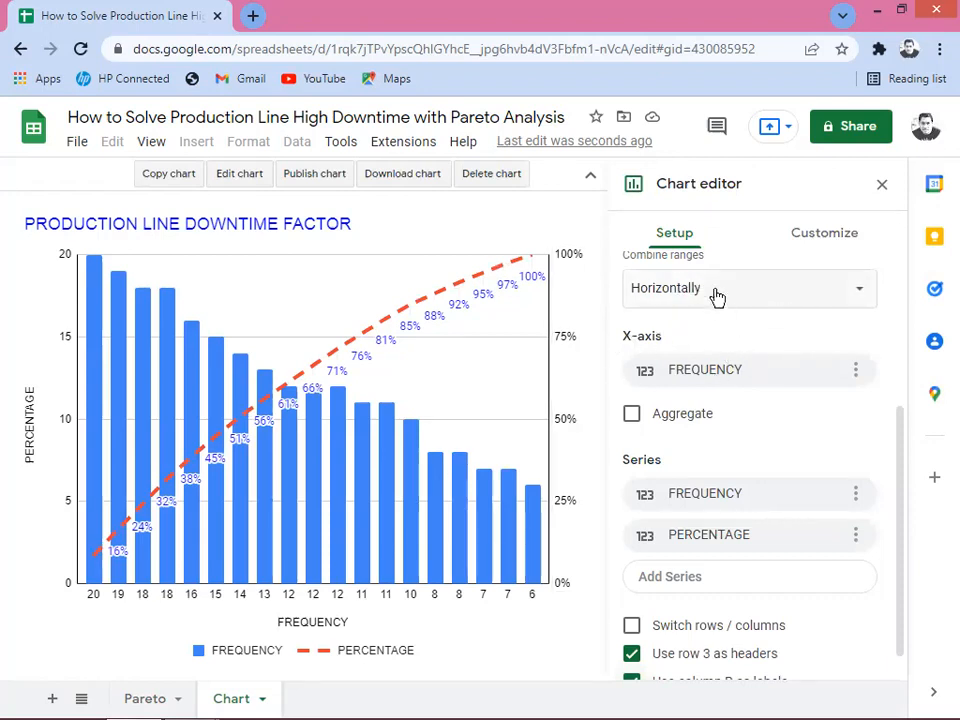
pyautogui.click(882, 186)
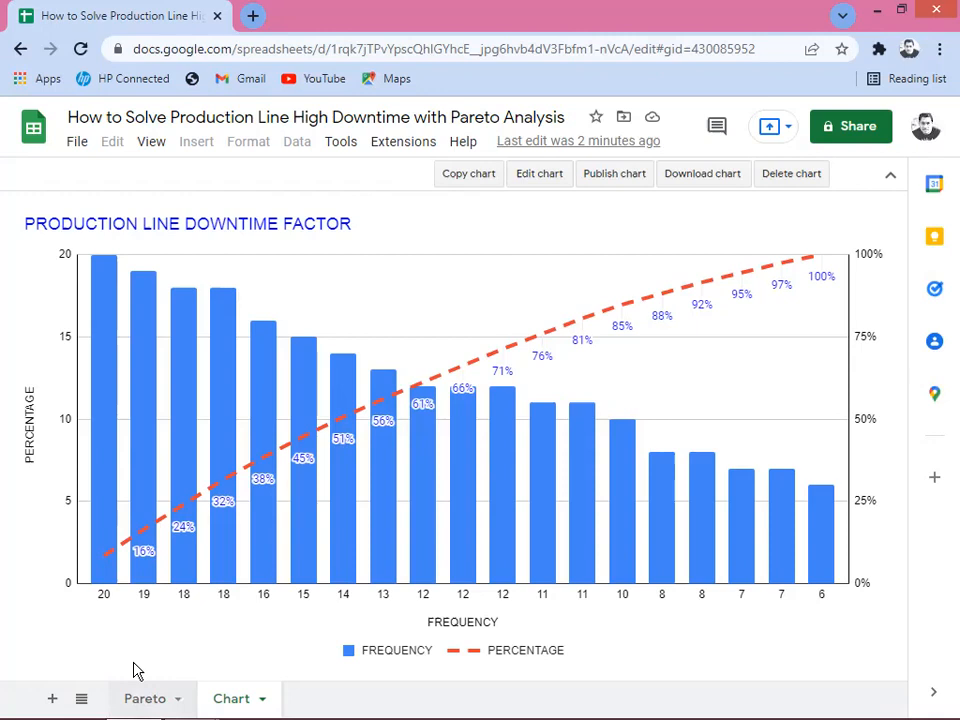
pyautogui.click(140, 697)
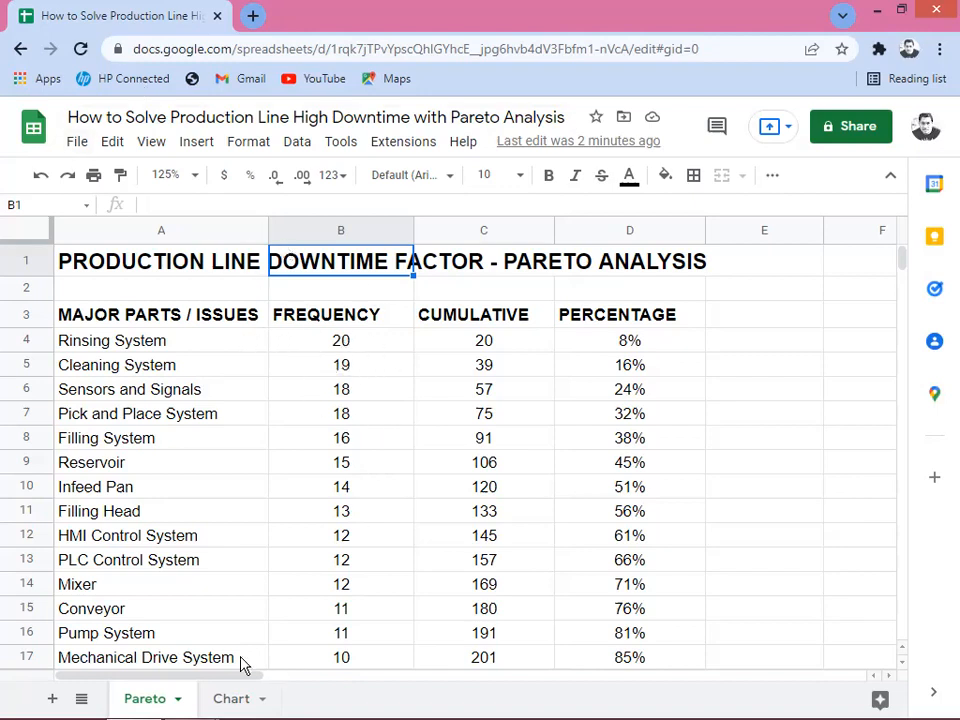
pyautogui.click(214, 698)
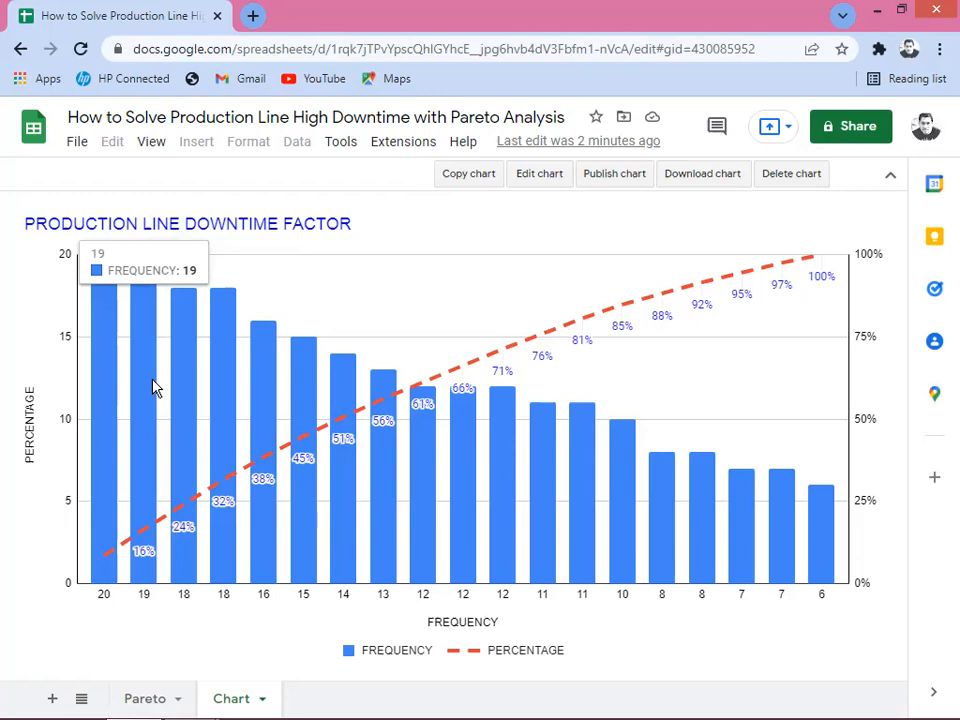
pyautogui.click(145, 698)
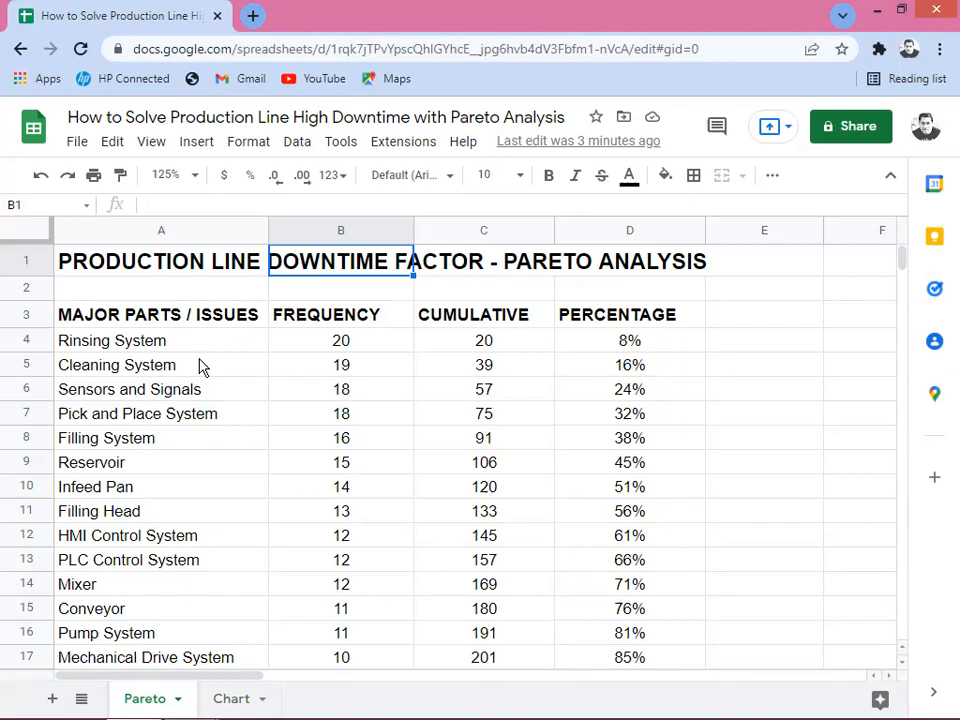
pyautogui.click(230, 699)
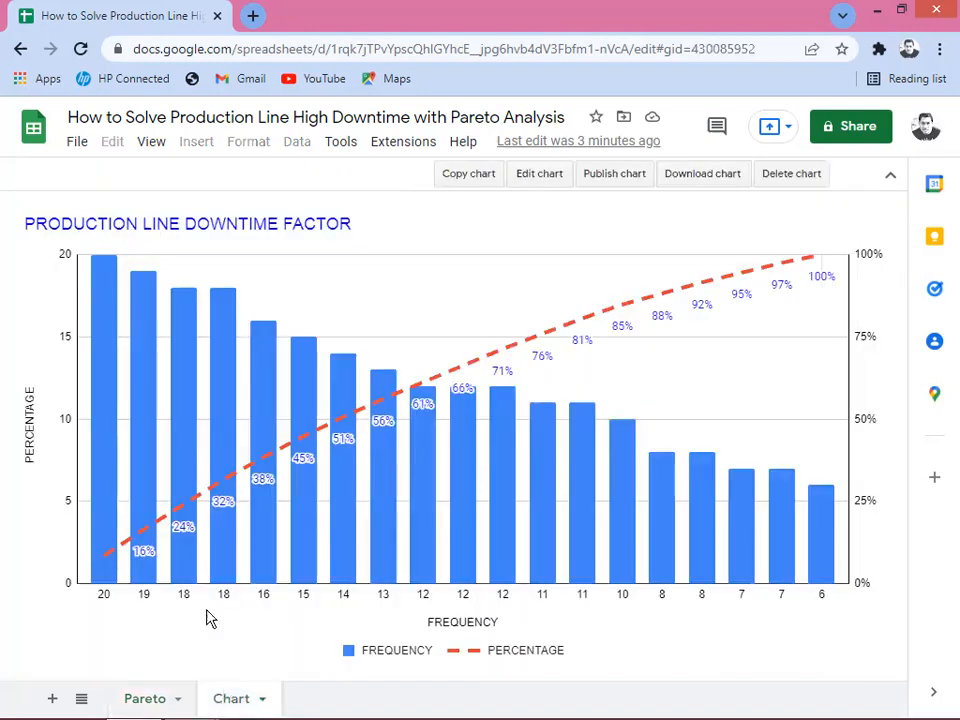